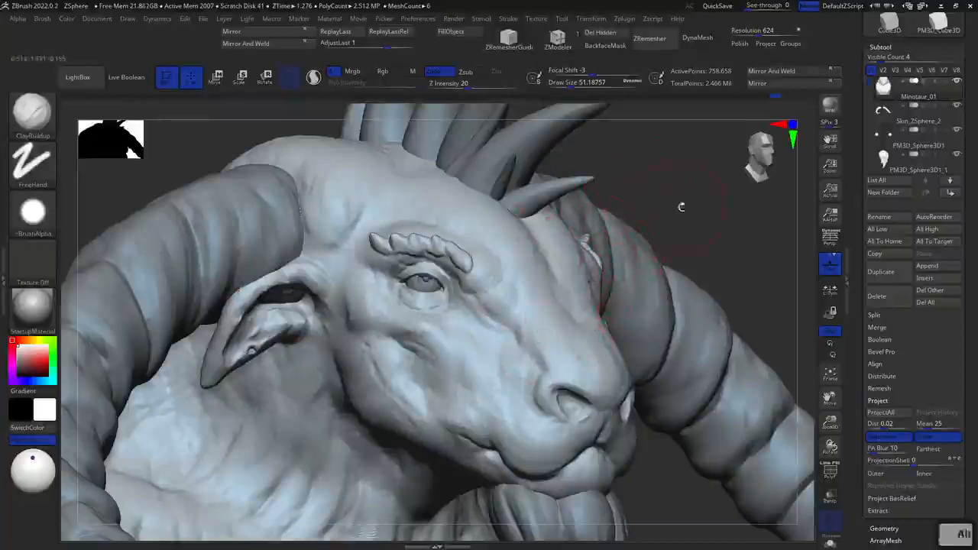
Subdivide the Minotaur_01 head mesh once more, to subdivision level 5
{"action": "left_click_drag", "start_coordinate": [681, 206], "coordinate": [677, 172], "text": "alt"}
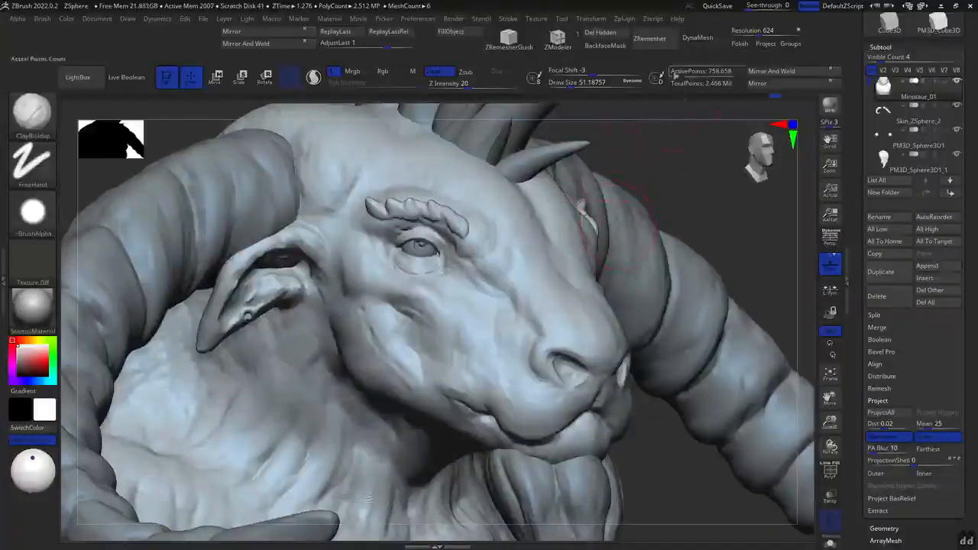
{"action": "left_click", "coordinate": [890, 47]}
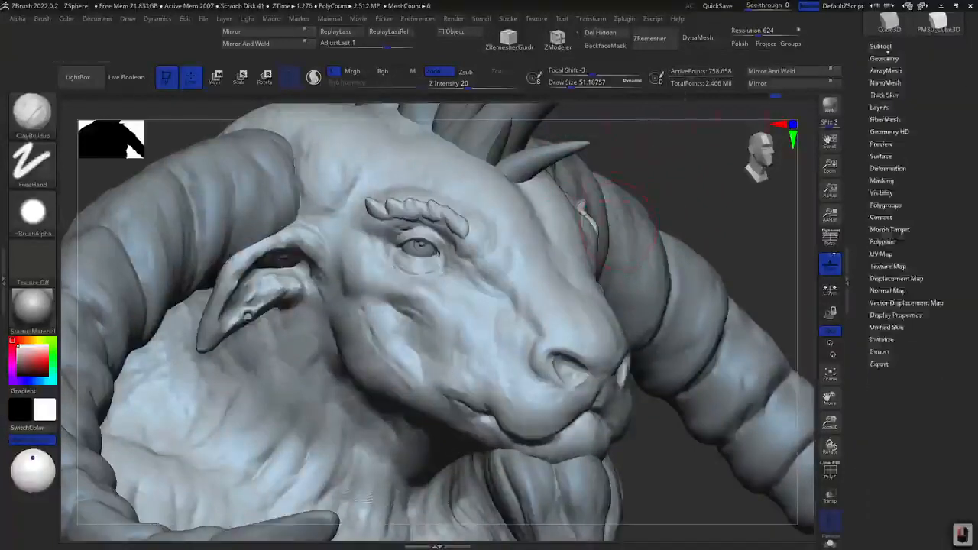
{"action": "left_click", "coordinate": [886, 58]}
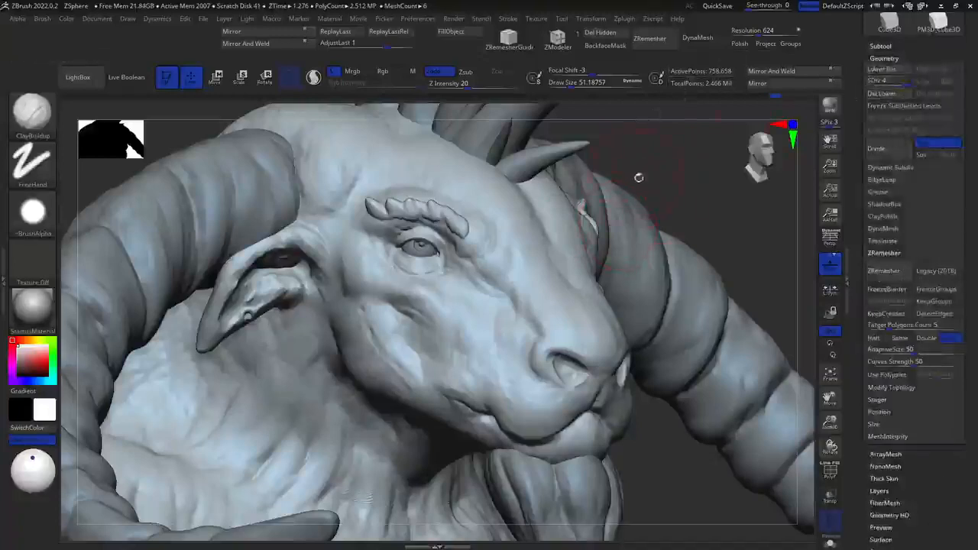
{"action": "key", "text": "ctrl+d"}
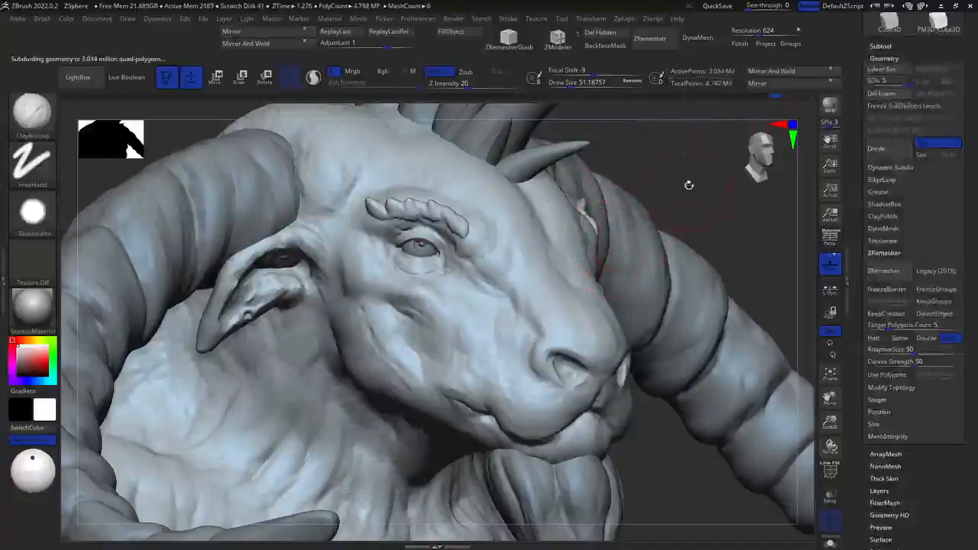
Carve fine crow's-feet wrinkles beside the outer corner of the eye with the DamStandard brush at a draw size of about 6.6
{"action": "left_click_drag", "start_coordinate": [697, 182], "coordinate": [707, 118], "text": "alt"}
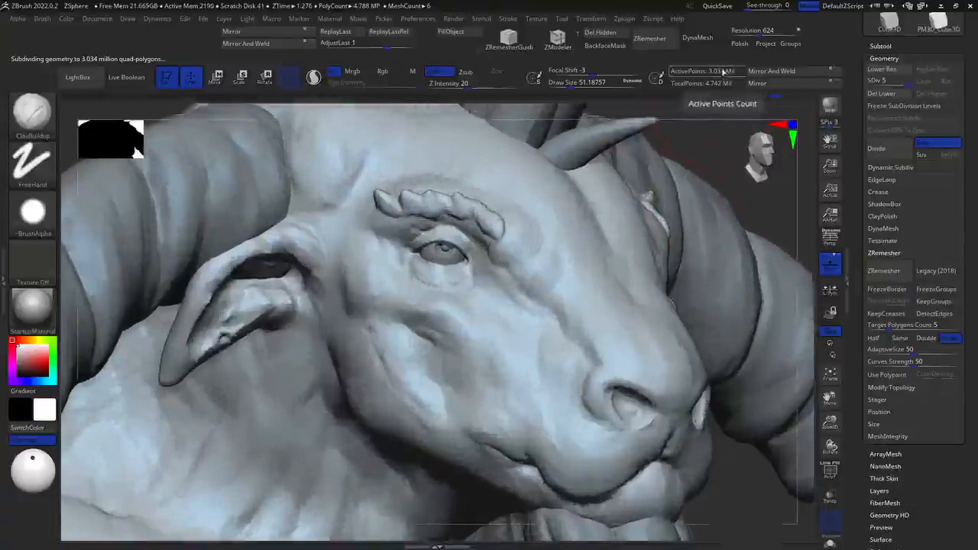
{"action": "left_click_drag", "start_coordinate": [705, 157], "coordinate": [711, 153]}
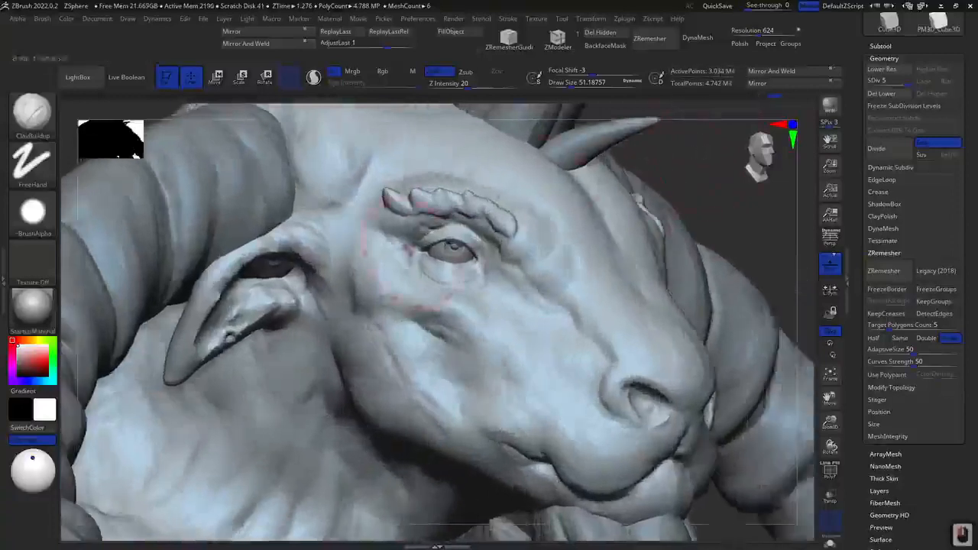
{"action": "mouse_move", "coordinate": [714, 223]}
{"action": "right_mouse_down", "text": "alt"}
{"action": "mouse_move", "coordinate": [711, 294]}
{"action": "mouse_move", "coordinate": [692, 273]}
{"action": "right_mouse_up", "text": "alt"}
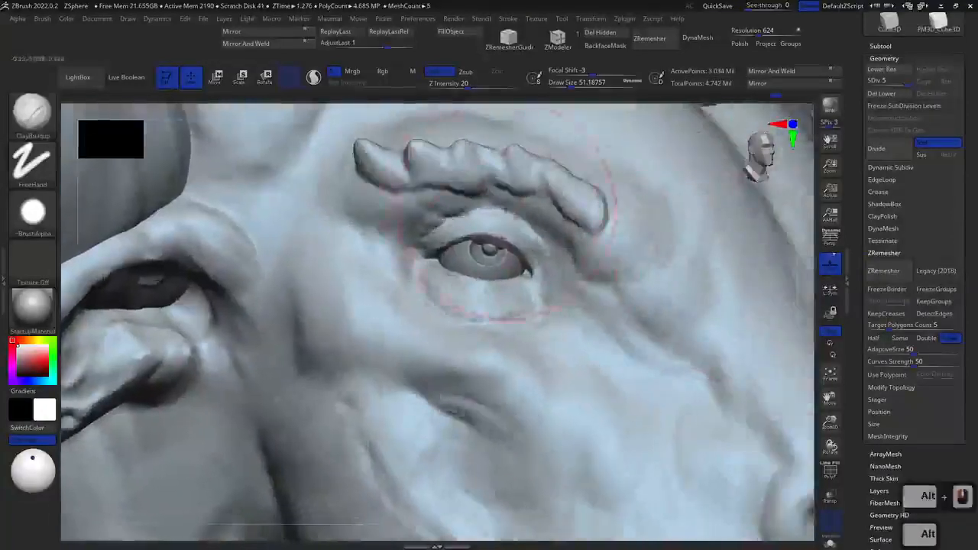
{"action": "right_click", "coordinate": [466, 277]}
{"action": "key", "text": "b"}
{"action": "key", "text": "d"}
{"action": "key", "text": "s"}
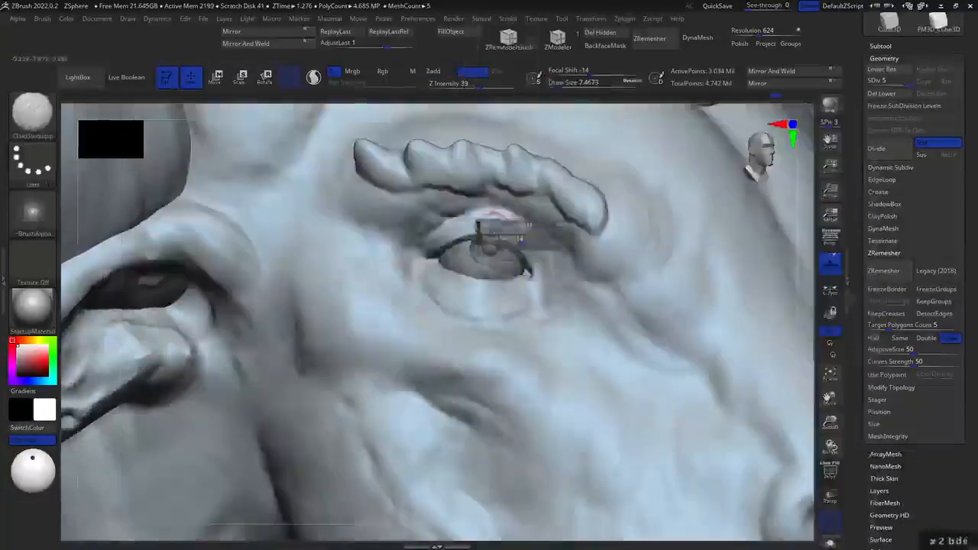
{"action": "right_click", "coordinate": [496, 225]}
{"action": "right_click", "coordinate": [417, 242]}
{"action": "left_click_drag", "start_coordinate": [388, 233], "coordinate": [417, 238]}
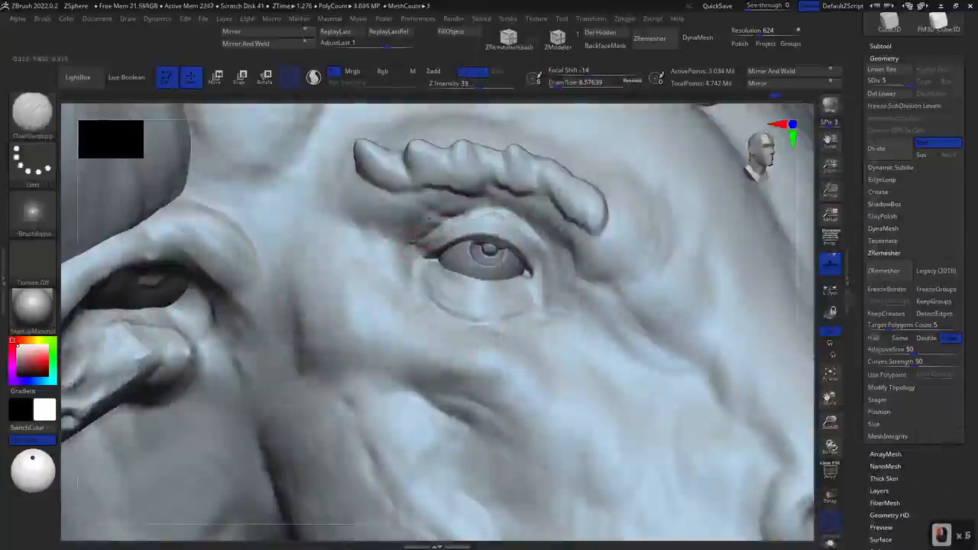
{"action": "left_click_drag", "start_coordinate": [388, 212], "coordinate": [425, 226]}
{"action": "left_click_drag", "start_coordinate": [398, 217], "coordinate": [428, 221]}
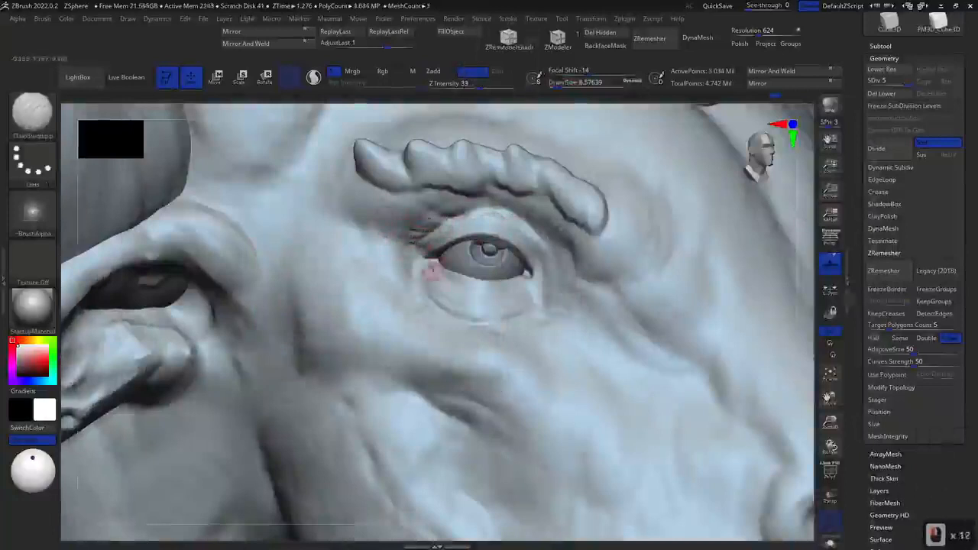
Carve thin curved wrinkles across the lower eyelid and eye bag with the DamStandard brush
{"action": "mouse_move", "coordinate": [463, 284]}
{"action": "left_mouse_down"}
{"action": "mouse_move", "coordinate": [473, 283]}
{"action": "mouse_move", "coordinate": [431, 277]}
{"action": "left_mouse_up"}
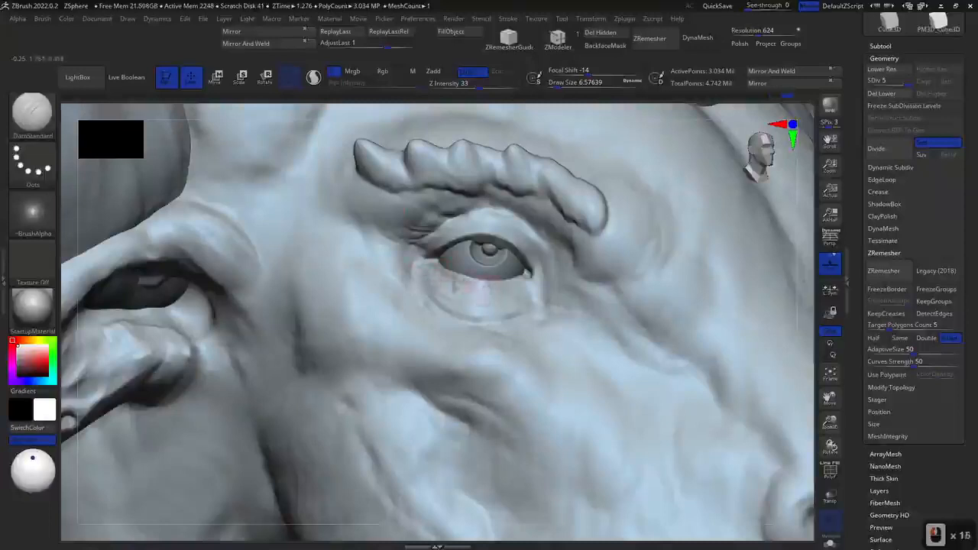
{"action": "left_click_drag", "start_coordinate": [483, 302], "coordinate": [506, 293]}
{"action": "left_click_drag", "start_coordinate": [449, 280], "coordinate": [443, 267]}
{"action": "left_click_drag", "start_coordinate": [529, 298], "coordinate": [535, 301]}
{"action": "mouse_move", "coordinate": [459, 298]}
{"action": "left_mouse_down"}
{"action": "mouse_move", "coordinate": [527, 305]}
{"action": "mouse_move", "coordinate": [420, 288]}
{"action": "left_mouse_up"}
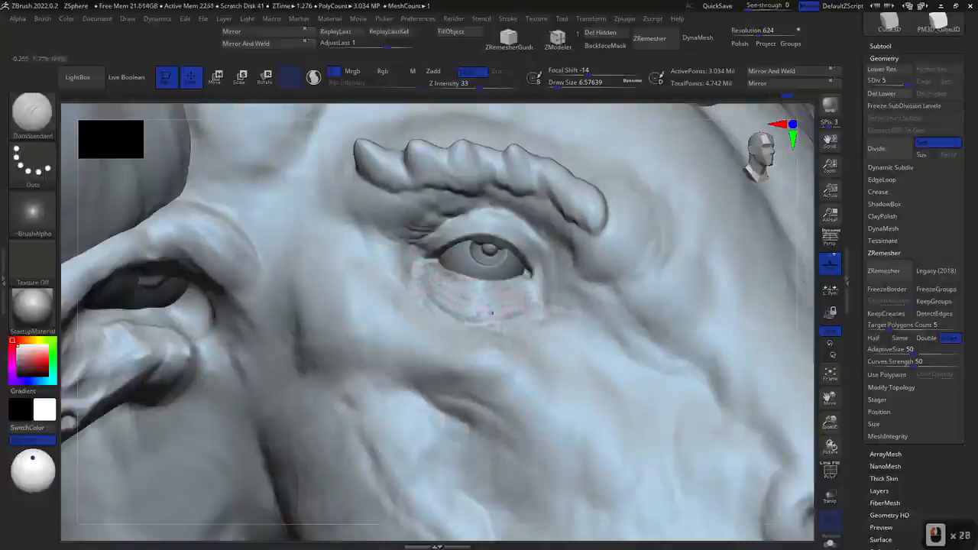
Carve fine creases along the upper eyelid, toward the inner eye corner and beneath the brow
{"action": "left_click_drag", "start_coordinate": [527, 232], "coordinate": [483, 216]}
{"action": "left_click_drag", "start_coordinate": [533, 254], "coordinate": [508, 219]}
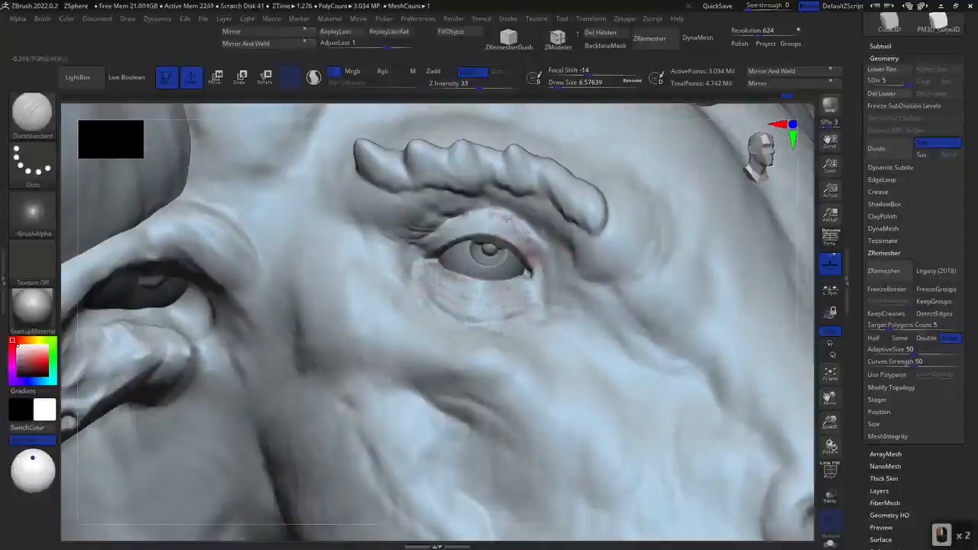
{"action": "left_click_drag", "start_coordinate": [539, 261], "coordinate": [537, 236]}
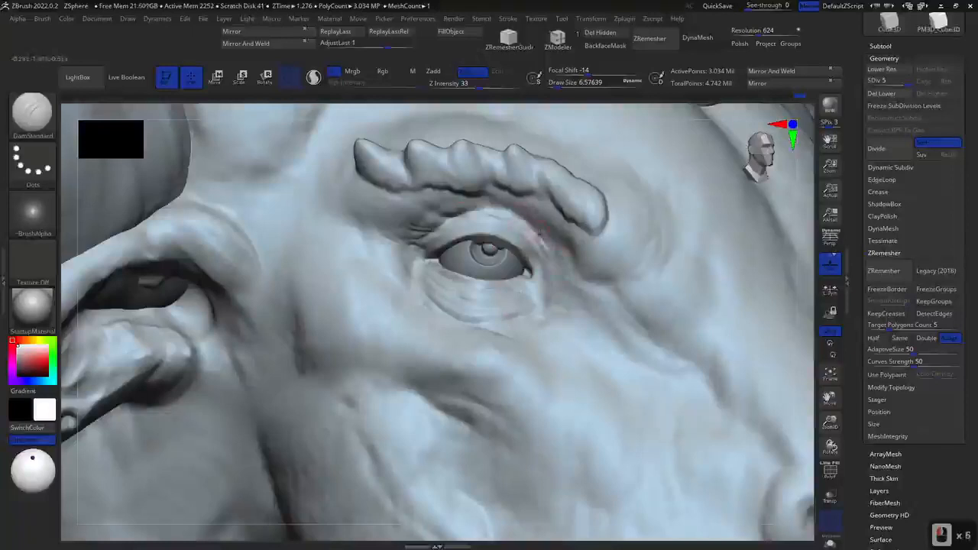
{"action": "left_click_drag", "start_coordinate": [502, 208], "coordinate": [467, 197]}
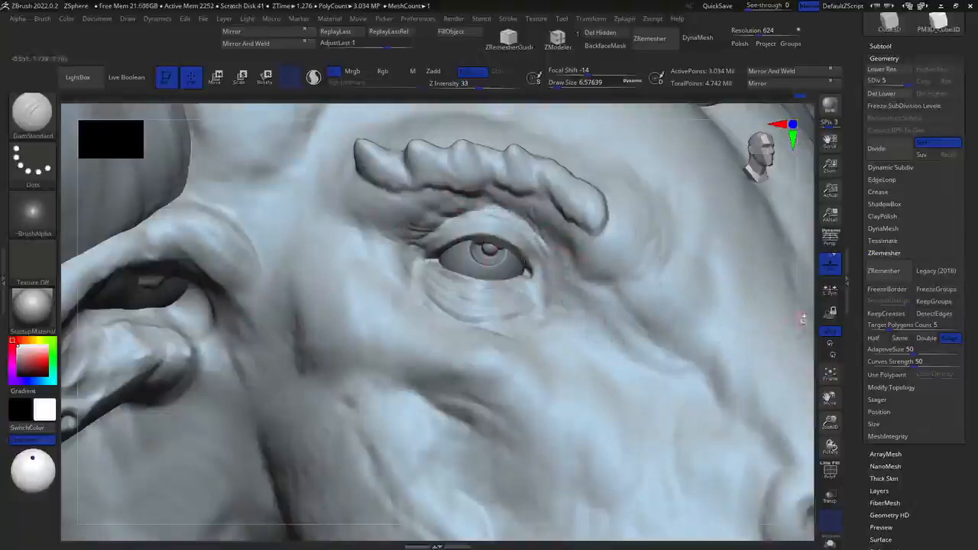
{"action": "left_click_drag", "start_coordinate": [802, 319], "coordinate": [762, 304]}
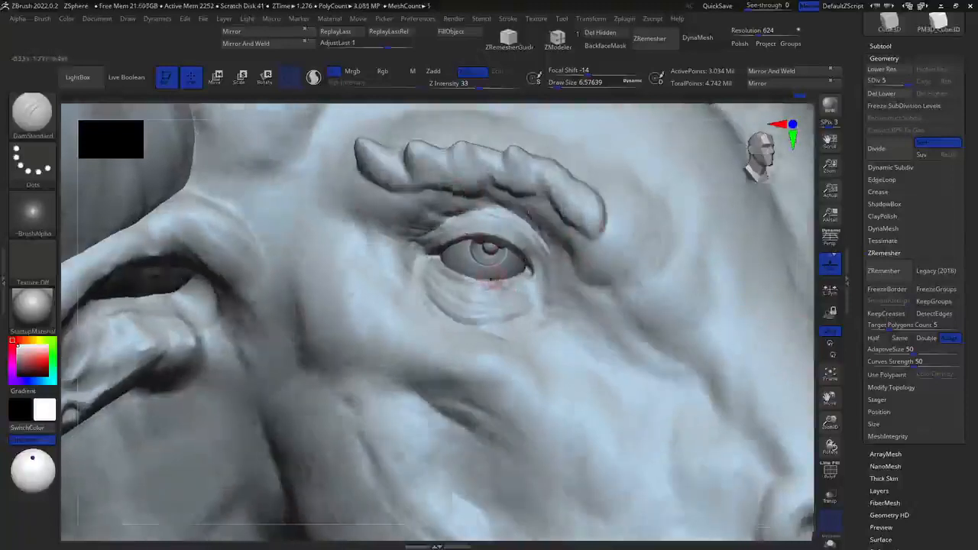
Set up the Standard brush with the DragRect stroke and the Leathery Skin alpha that has a hollow centre
{"action": "key", "text": "b"}
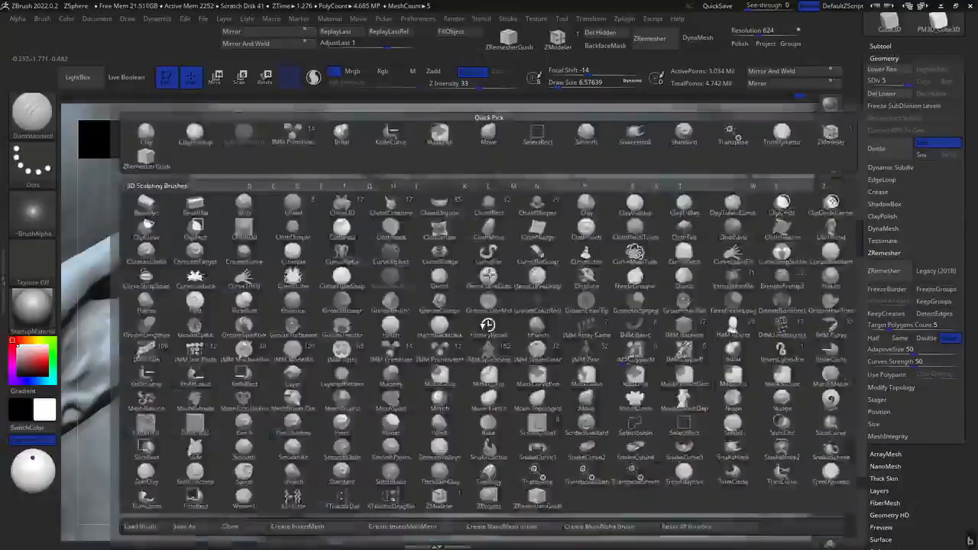
{"action": "key", "text": "s"}
{"action": "key", "text": "t"}
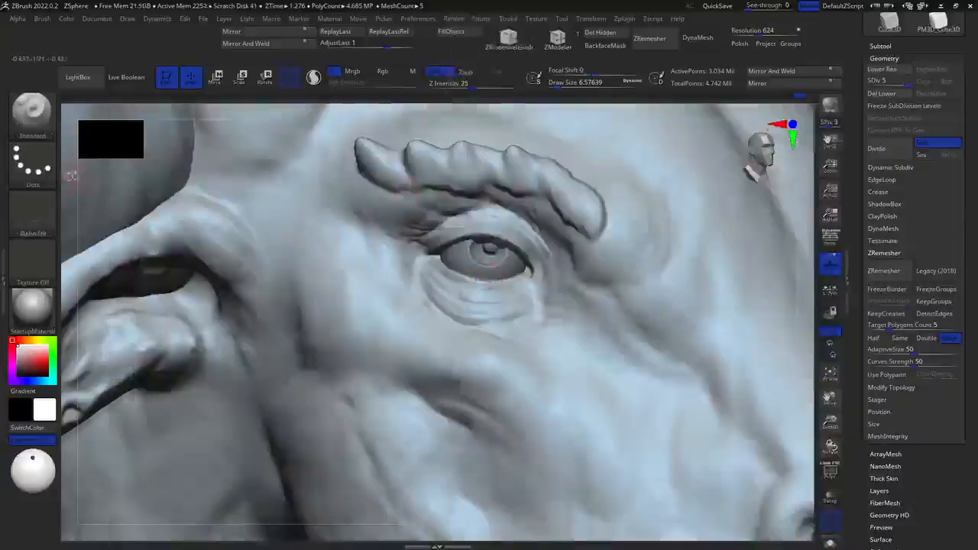
{"action": "left_click", "coordinate": [32, 161]}
{"action": "left_click", "coordinate": [142, 174]}
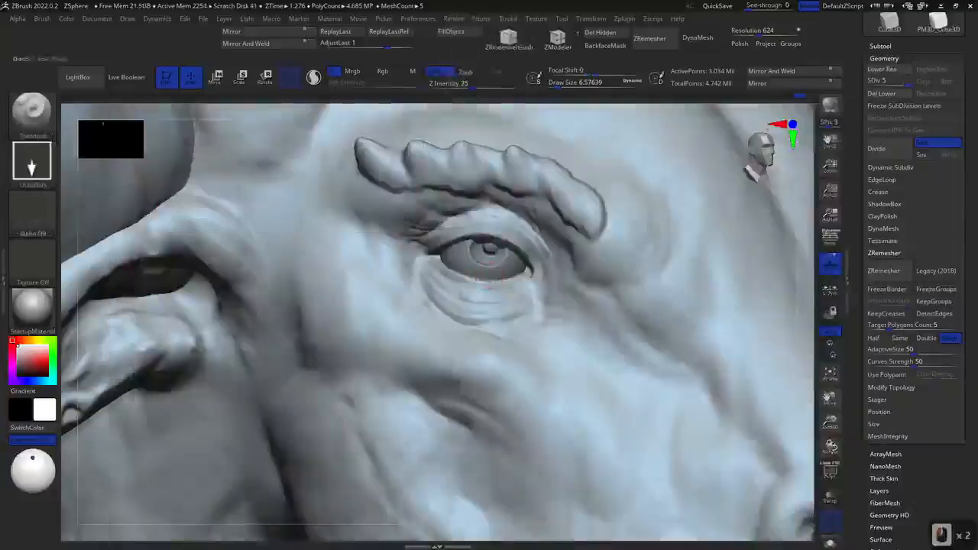
{"action": "left_click", "coordinate": [77, 77]}
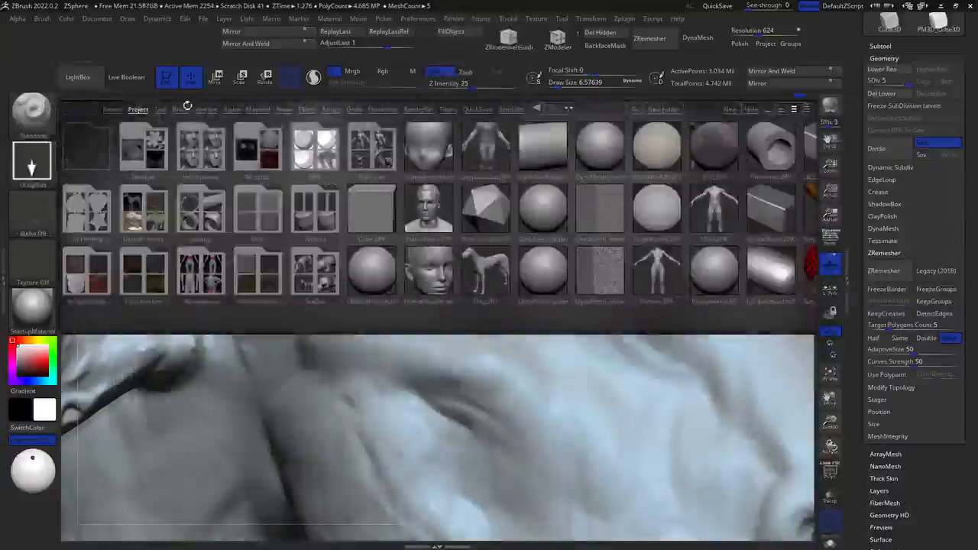
{"action": "left_click", "coordinate": [229, 109]}
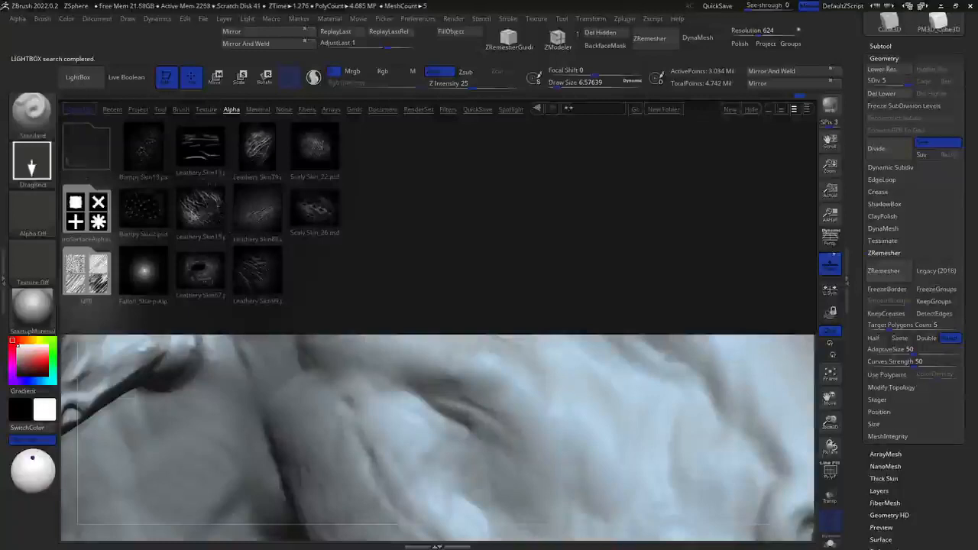
{"action": "double_click", "coordinate": [200, 272]}
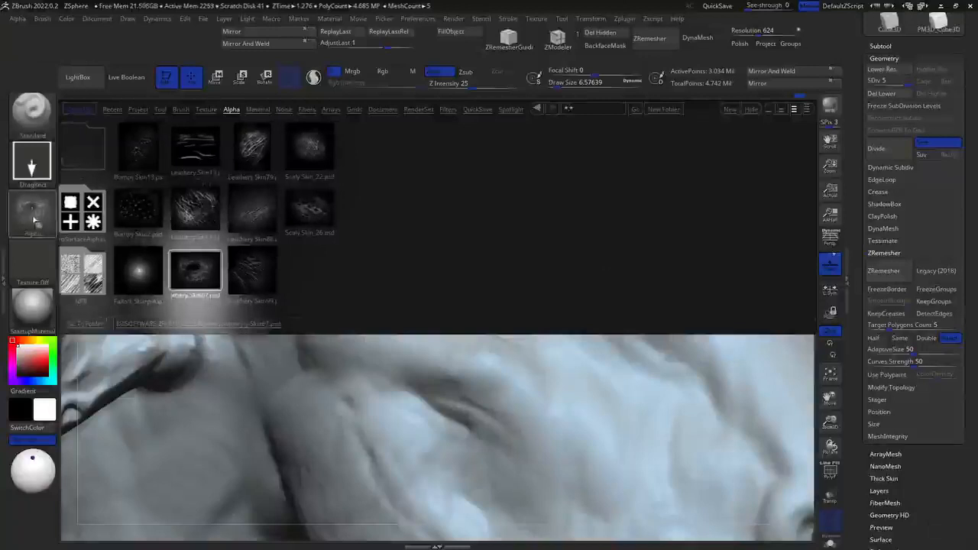
{"action": "key", "text": "comma"}
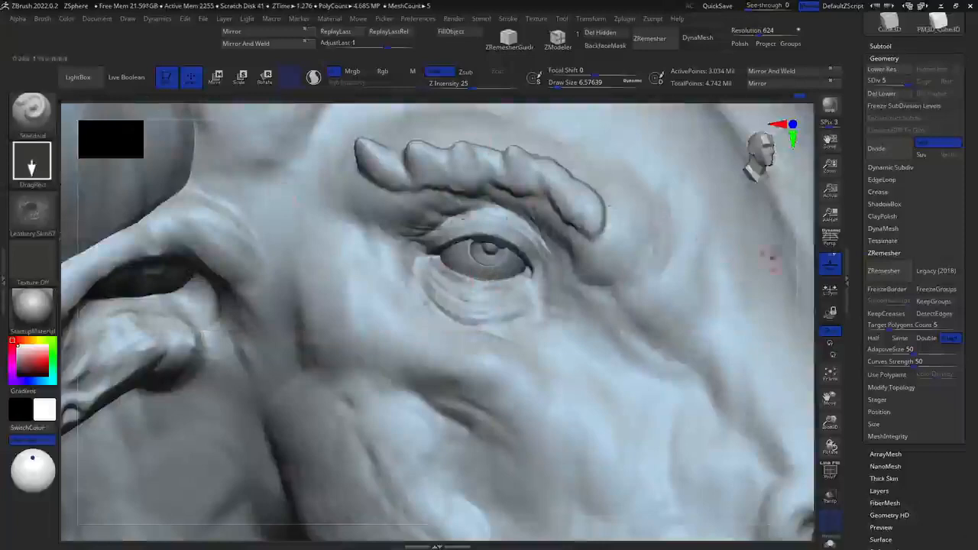
Try stamping the leathery skin alpha around the eye with the additive Standard brush, and undo it
{"action": "left_click_drag", "start_coordinate": [800, 289], "coordinate": [507, 273]}
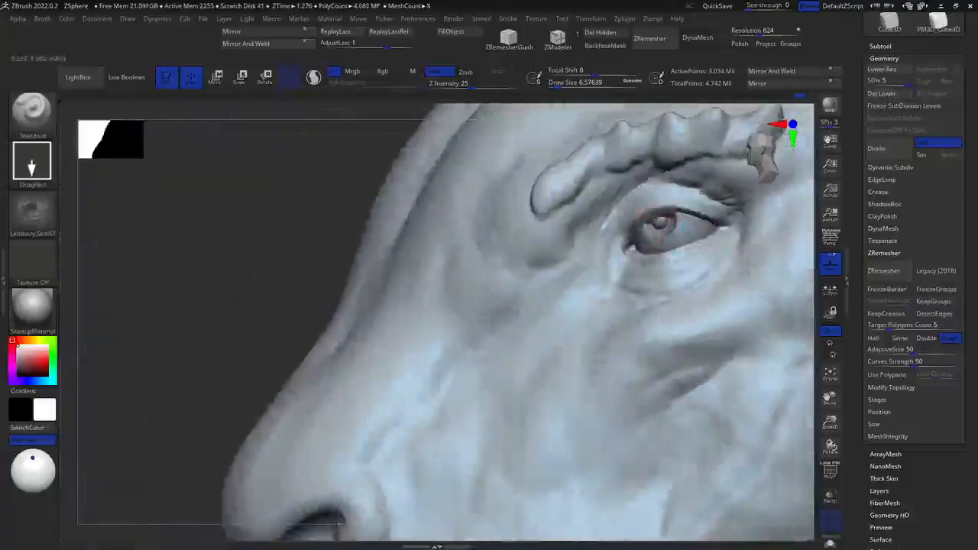
{"action": "mouse_move", "coordinate": [768, 212]}
{"action": "left_mouse_down"}
{"action": "mouse_move", "coordinate": [781, 200]}
{"action": "mouse_move", "coordinate": [768, 217]}
{"action": "left_mouse_up"}
{"action": "left_click_drag", "start_coordinate": [666, 336], "coordinate": [671, 347]}
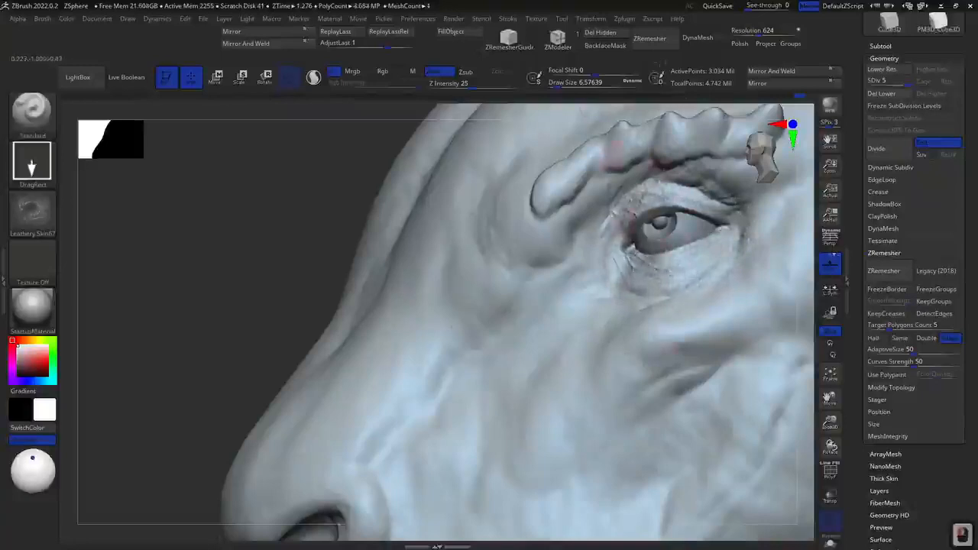
{"action": "key", "text": "ctrl+z"}
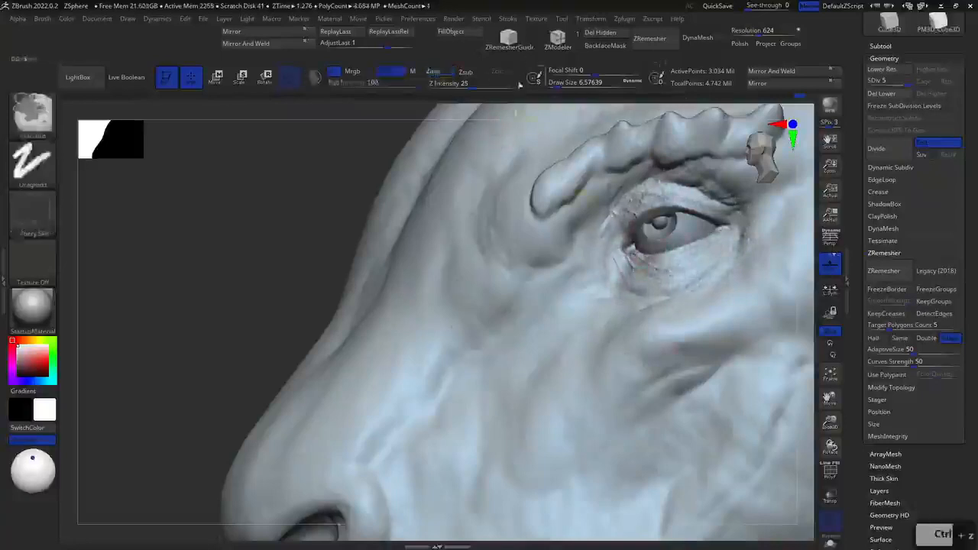
Stamp the leathery skin alpha around the eye with the Standard brush in Zsub mode at Z intensity 17
{"action": "left_click", "coordinate": [468, 72]}
{"action": "left_click_drag", "start_coordinate": [472, 86], "coordinate": [468, 86]}
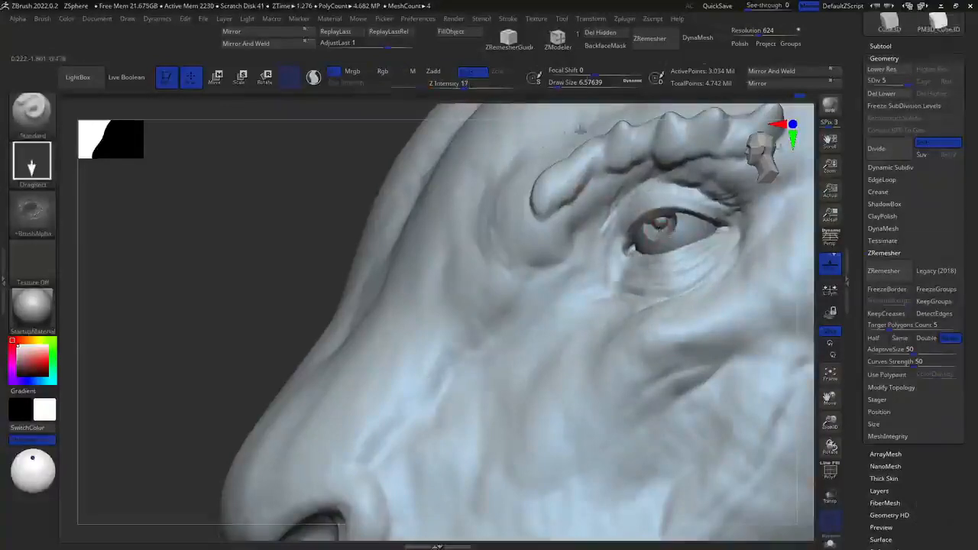
{"action": "right_click_drag", "start_coordinate": [484, 185], "coordinate": [450, 173], "text": "ctrl"}
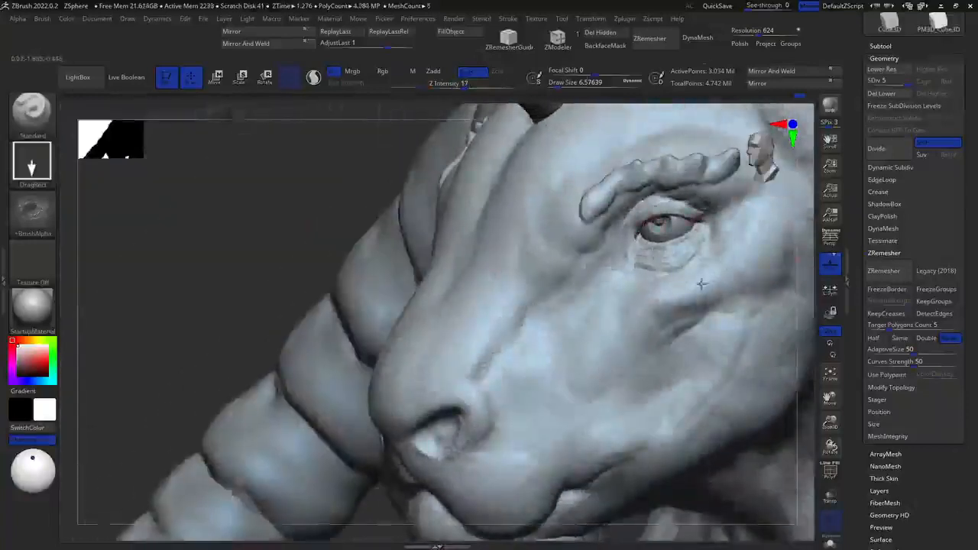
{"action": "left_click_drag", "start_coordinate": [701, 284], "coordinate": [712, 291]}
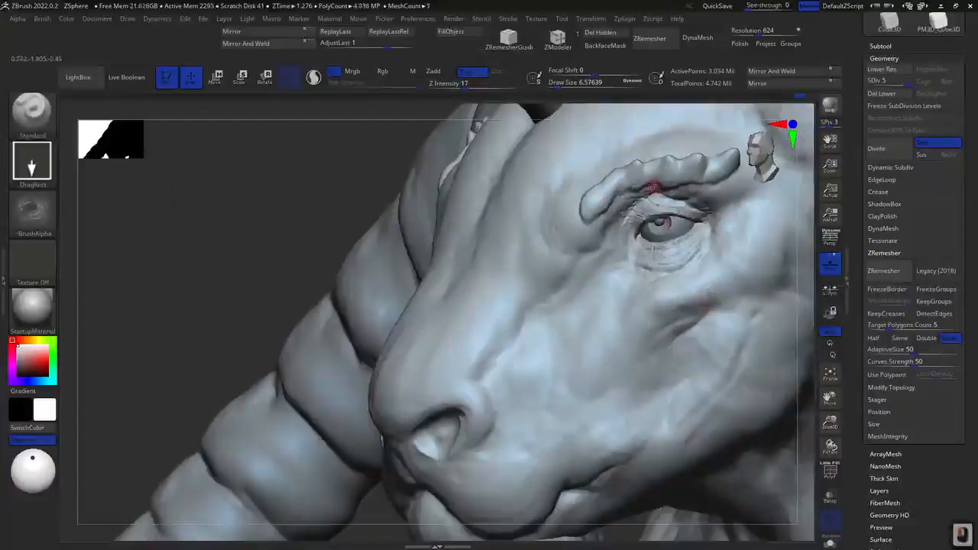
Soften the stamped skin texture around the eye with the Smooth brush at a draw size of about 54
{"action": "key", "text": "shift"}
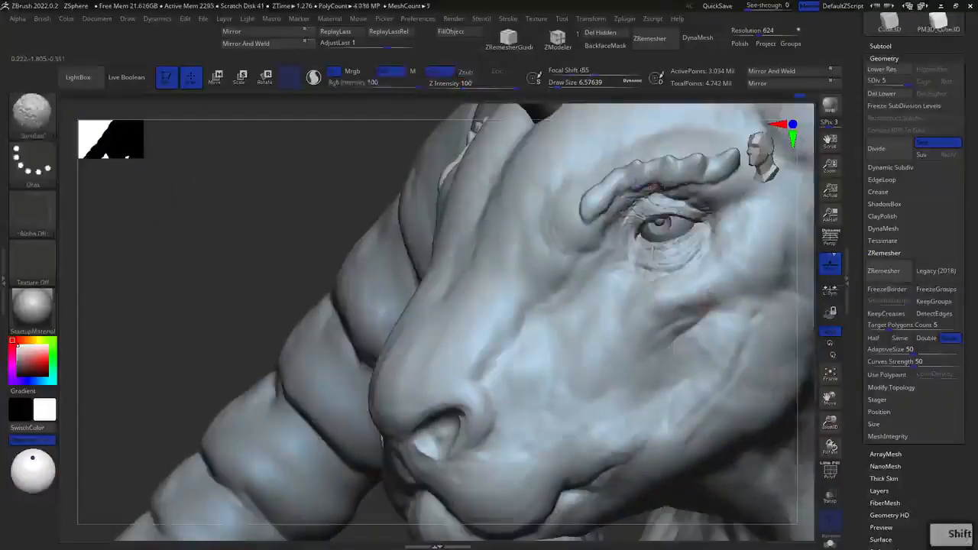
{"action": "right_click", "coordinate": [611, 258]}
{"action": "mouse_move", "coordinate": [654, 188]}
{"action": "left_mouse_down", "text": "shift"}
{"action": "mouse_move", "coordinate": [646, 216]}
{"action": "mouse_move", "coordinate": [659, 204]}
{"action": "left_mouse_up", "text": "shift"}
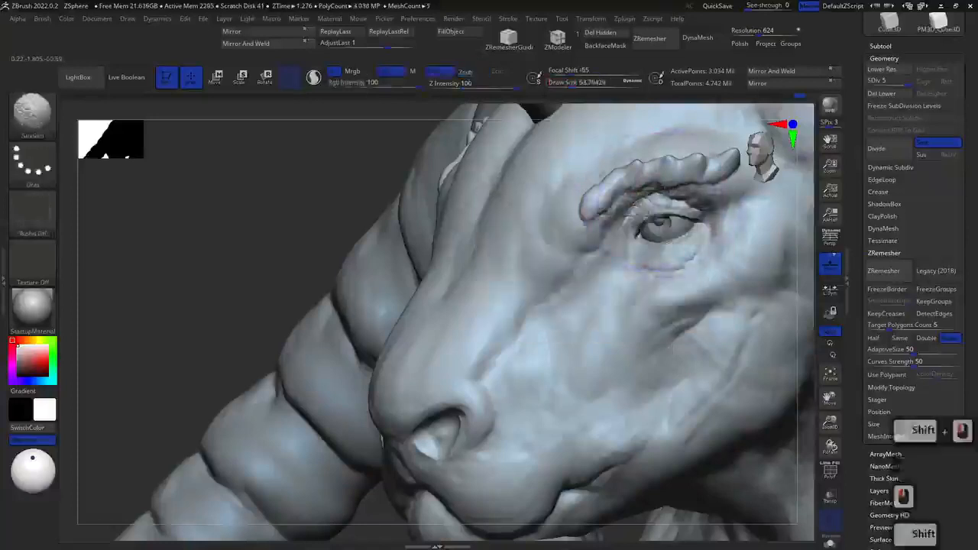
{"action": "left_click_drag", "start_coordinate": [649, 249], "coordinate": [680, 237], "text": "shift"}
{"action": "left_click_drag", "start_coordinate": [680, 237], "coordinate": [661, 229], "text": "shift"}
{"action": "key", "text": "ctrl+z"}
{"action": "key", "text": "shift"}
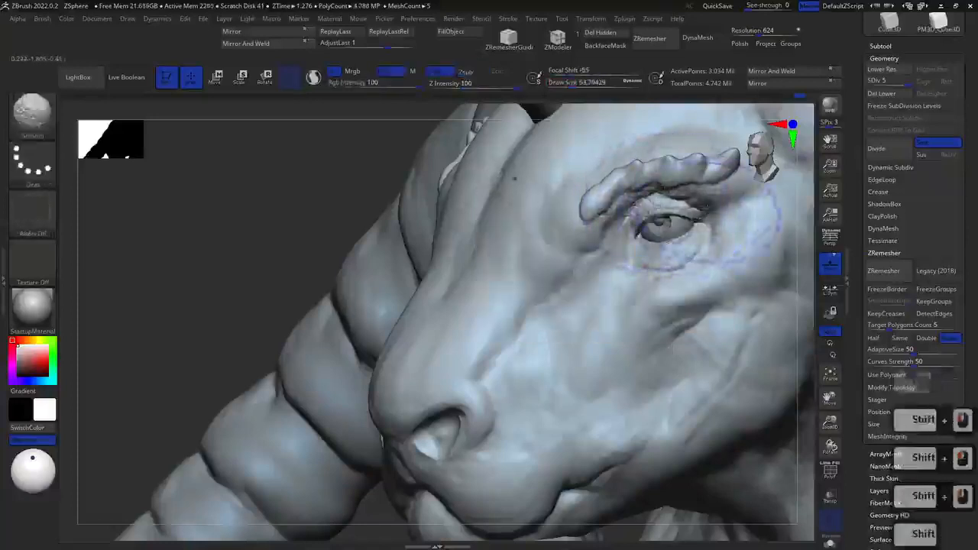
Load the Leathery Skin15 alpha for the Standard brush and set its stroke to Spray
{"action": "right_click_drag", "start_coordinate": [804, 281], "coordinate": [706, 274]}
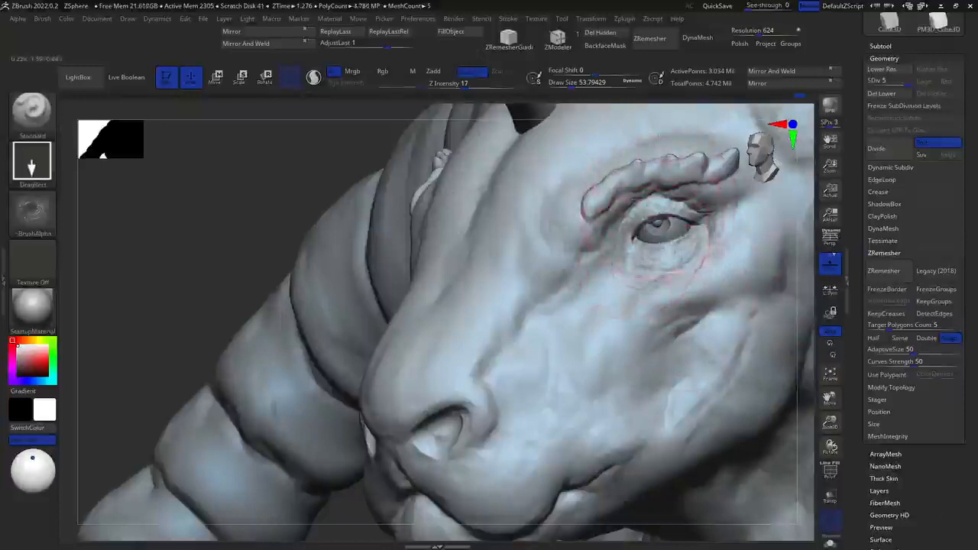
{"action": "left_click_drag", "start_coordinate": [806, 284], "coordinate": [778, 310], "text": "alt"}
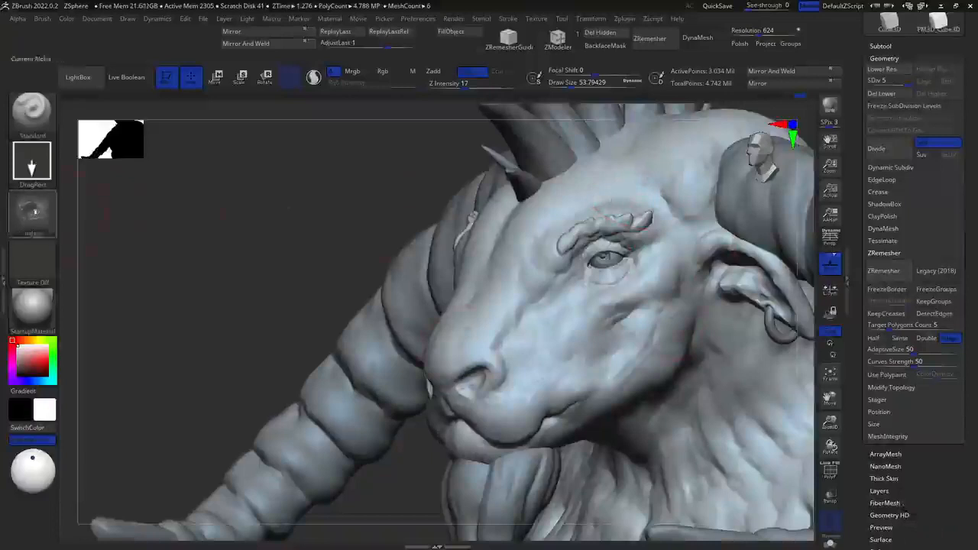
{"action": "left_click", "coordinate": [78, 77]}
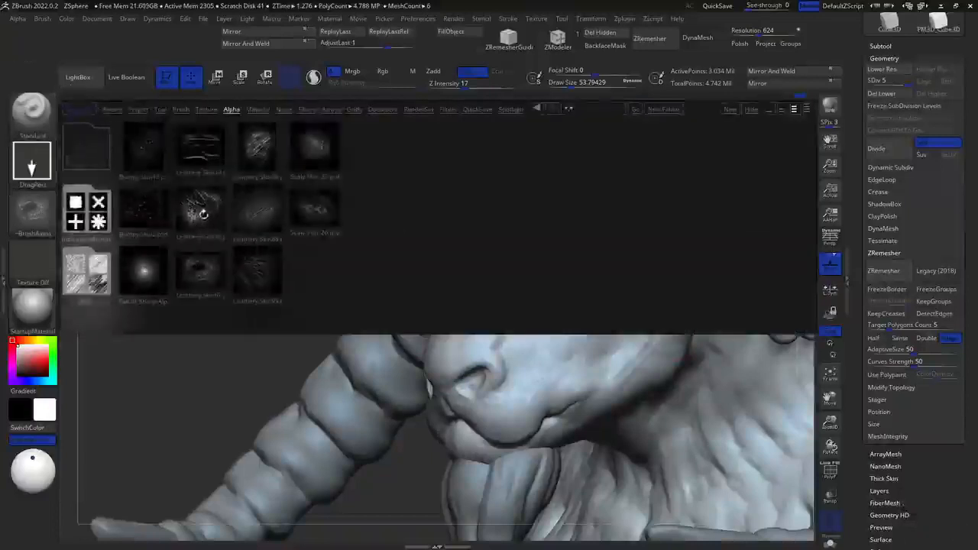
{"action": "double_click", "coordinate": [201, 211]}
{"action": "left_click", "coordinate": [31, 162]}
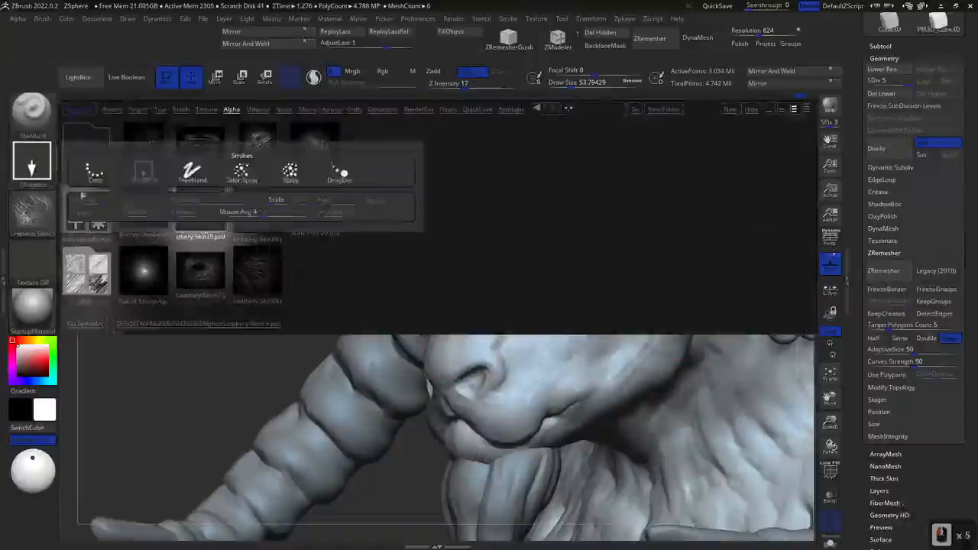
{"action": "left_click", "coordinate": [291, 171]}
{"action": "left_click", "coordinate": [79, 77]}
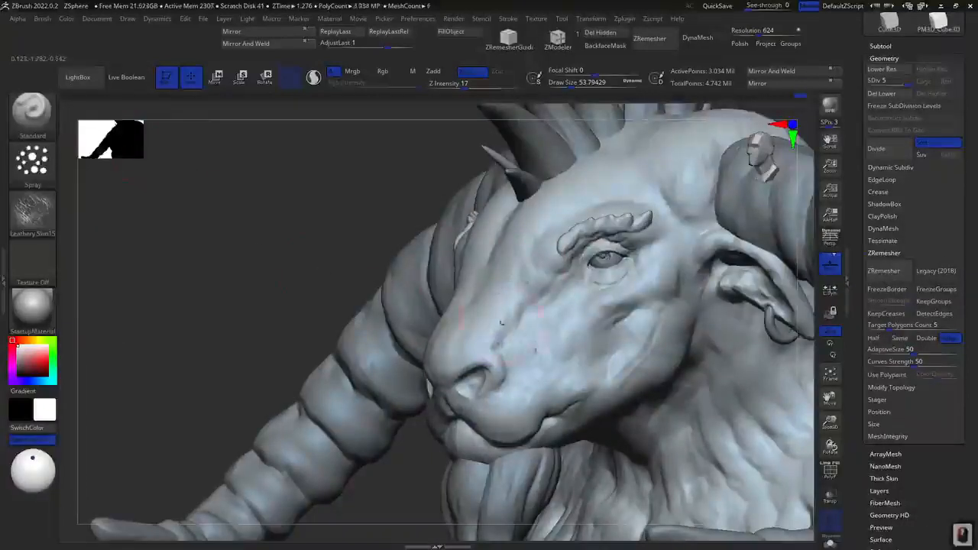
Try spraying the leathery skin alpha along the snout with the Standard brush, and undo it
{"action": "right_click_drag", "start_coordinate": [505, 345], "coordinate": [507, 382], "text": "ctrl"}
{"action": "left_click_drag", "start_coordinate": [488, 378], "coordinate": [535, 314]}
{"action": "key", "text": "ctrl+z"}
Spray the leathery skin texture over the snout and front cheek at a draw size of about 37 in Zsub mode
{"action": "right_click", "coordinate": [504, 303]}
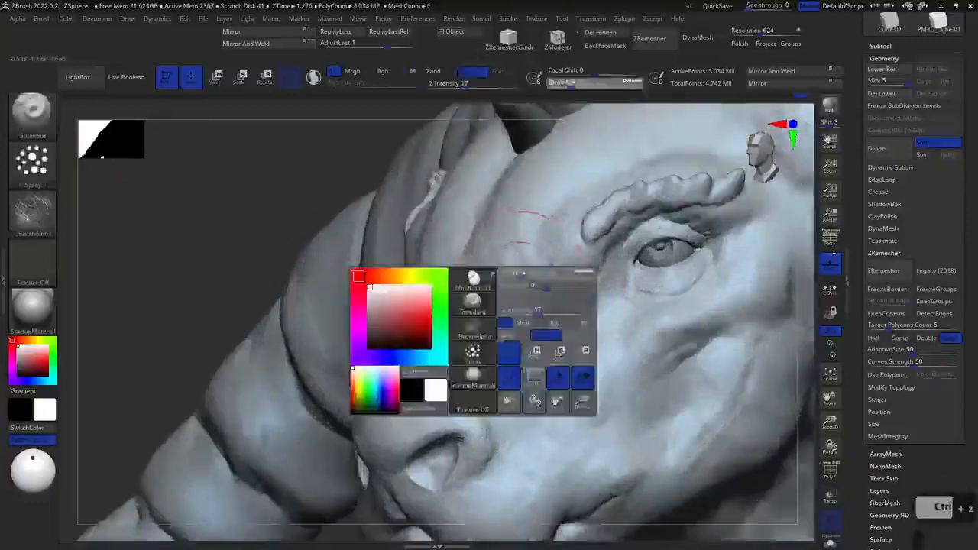
{"action": "left_click", "coordinate": [528, 287]}
{"action": "mouse_move", "coordinate": [439, 255]}
{"action": "left_mouse_down"}
{"action": "mouse_move", "coordinate": [510, 290]}
{"action": "mouse_move", "coordinate": [553, 353]}
{"action": "mouse_move", "coordinate": [450, 375]}
{"action": "mouse_move", "coordinate": [513, 382]}
{"action": "left_mouse_up"}
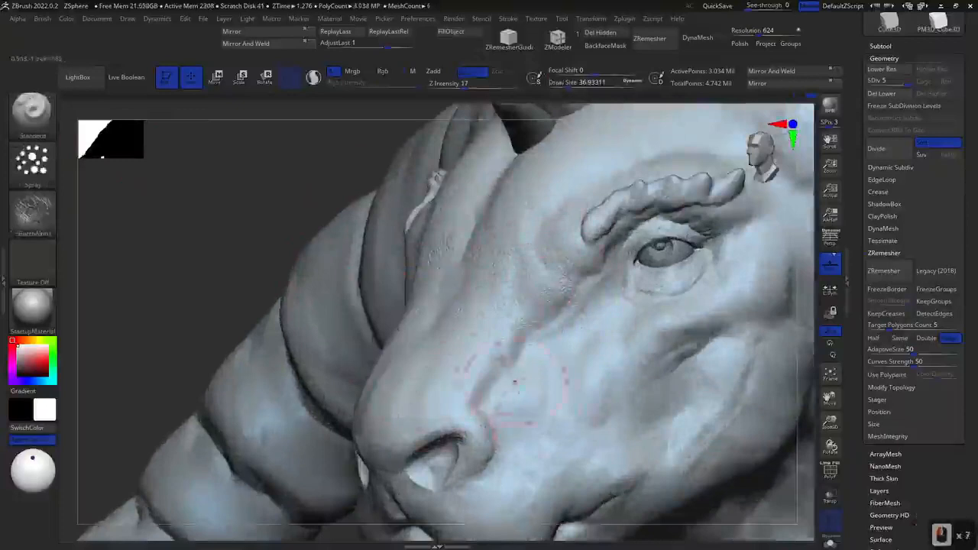
{"action": "left_click_drag", "start_coordinate": [543, 450], "coordinate": [572, 344]}
{"action": "left_click_drag", "start_coordinate": [539, 382], "coordinate": [584, 342]}
{"action": "left_click_drag", "start_coordinate": [603, 447], "coordinate": [574, 380]}
{"action": "left_click_drag", "start_coordinate": [582, 419], "coordinate": [530, 444]}
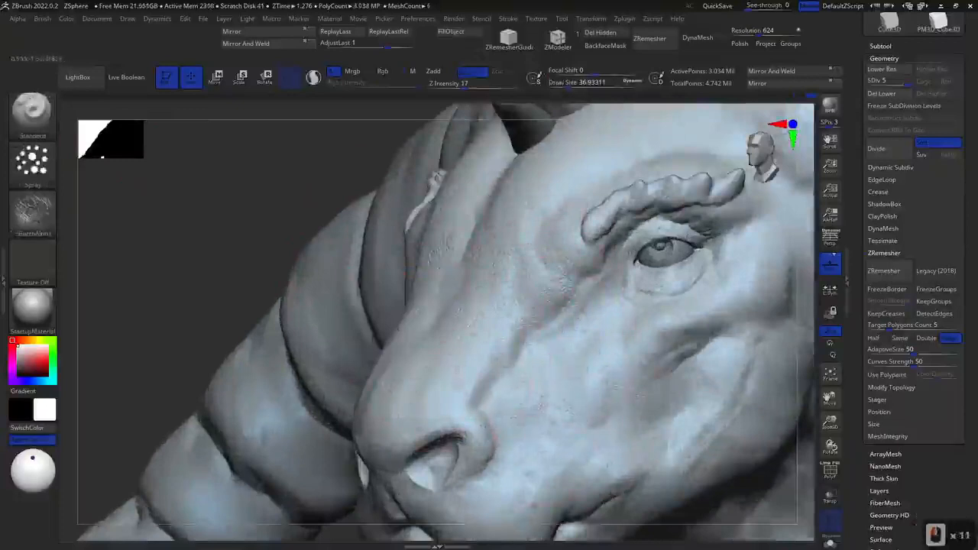
Extend the sprayed skin texture across the cheek and around the eye
{"action": "left_click_drag", "start_coordinate": [570, 358], "coordinate": [614, 335]}
{"action": "left_click_drag", "start_coordinate": [615, 334], "coordinate": [642, 397]}
{"action": "left_click_drag", "start_coordinate": [665, 359], "coordinate": [711, 382]}
{"action": "left_click_drag", "start_coordinate": [808, 346], "coordinate": [709, 409], "text": "alt"}
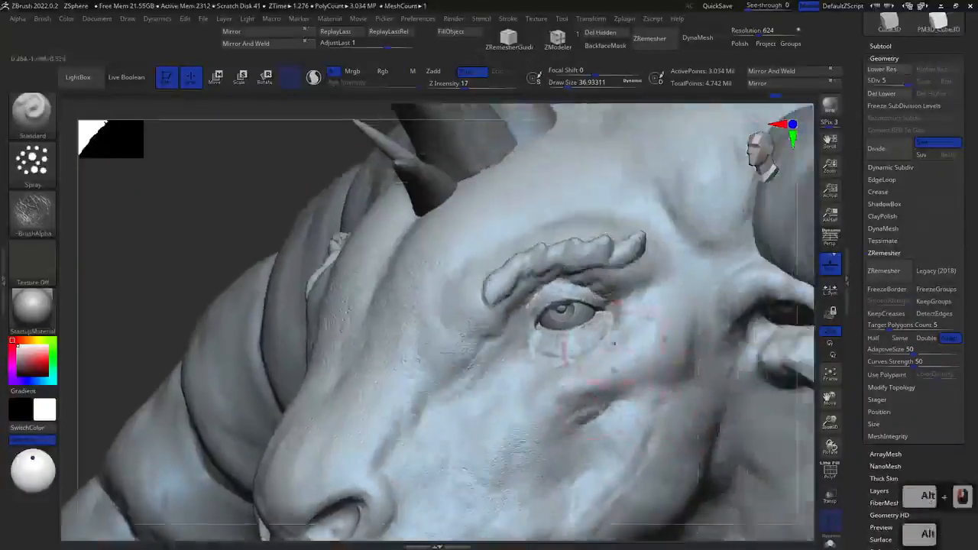
{"action": "mouse_move", "coordinate": [563, 356]}
{"action": "left_mouse_down"}
{"action": "mouse_move", "coordinate": [513, 376]}
{"action": "mouse_move", "coordinate": [585, 336]}
{"action": "mouse_move", "coordinate": [460, 379]}
{"action": "mouse_move", "coordinate": [569, 252]}
{"action": "mouse_move", "coordinate": [519, 264]}
{"action": "left_mouse_up"}
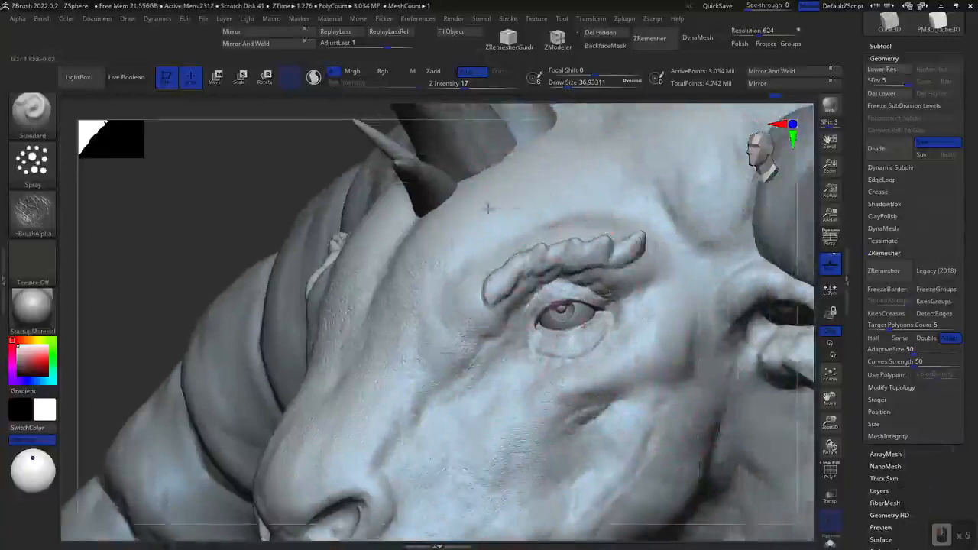
Spray the skin texture over the forehead, the temple, the jaw and the area in front of the ear
{"action": "left_click_drag", "start_coordinate": [800, 234], "coordinate": [755, 324], "text": "alt"}
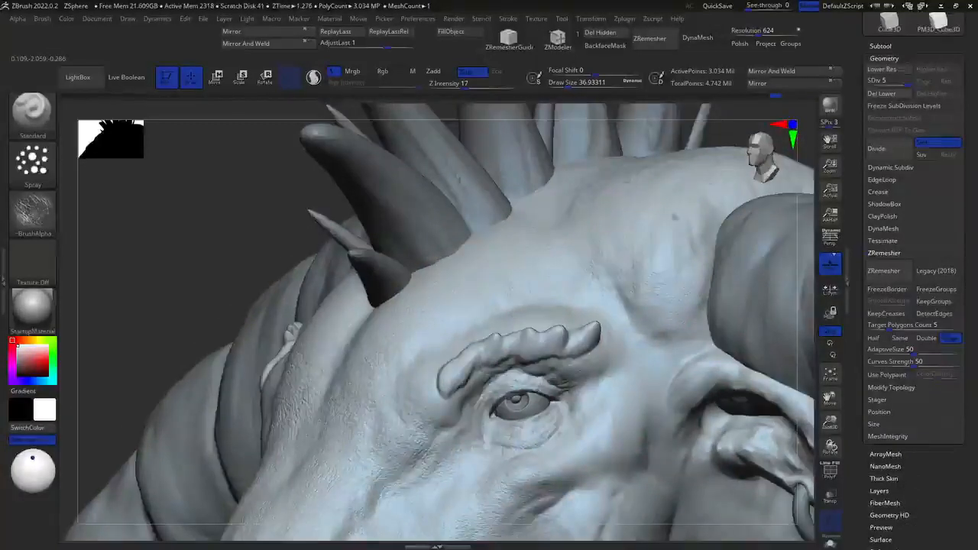
{"action": "left_click_drag", "start_coordinate": [638, 394], "coordinate": [626, 287], "text": "alt"}
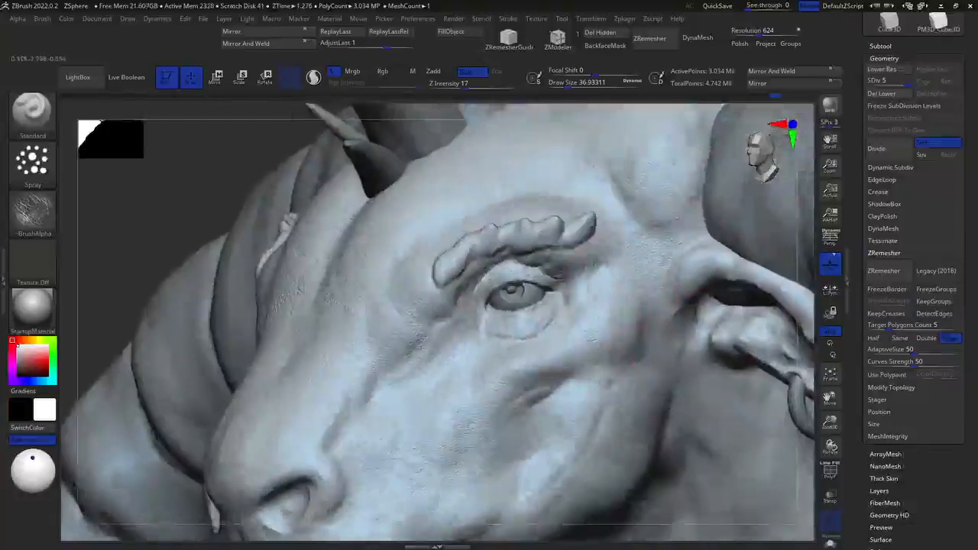
{"action": "left_click_drag", "start_coordinate": [625, 373], "coordinate": [629, 252], "text": "alt"}
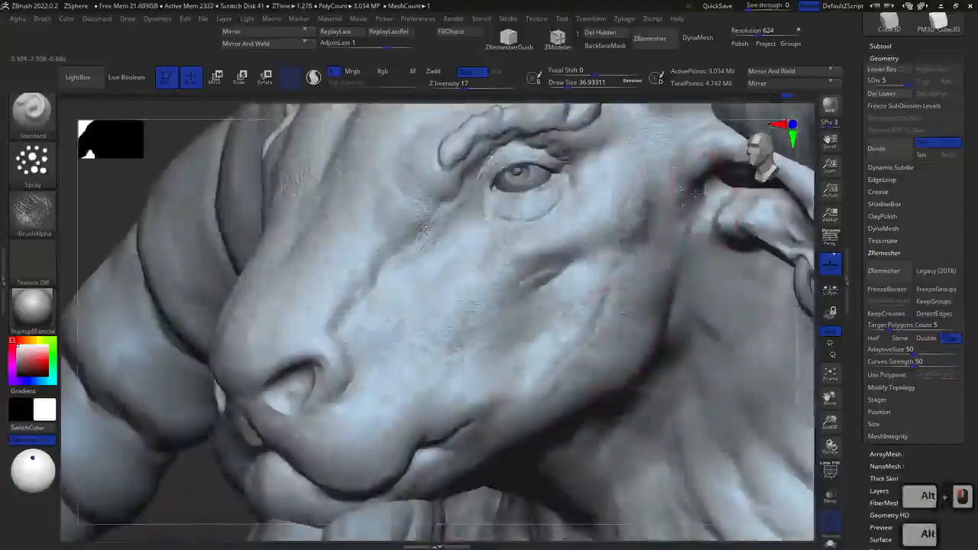
{"action": "left_click", "coordinate": [697, 192]}
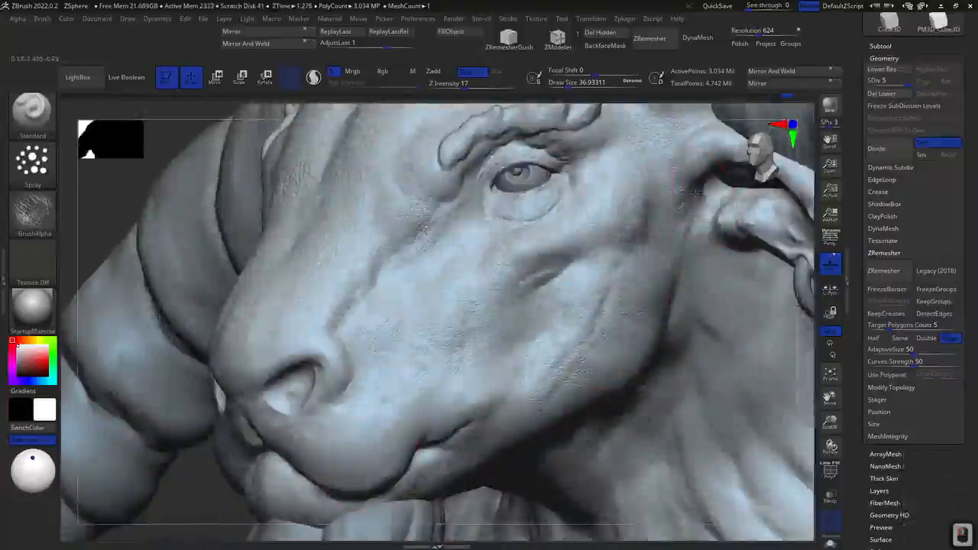
Spray the skin texture over the muzzle and lips, and add more across the forehead and side of the head
{"action": "mouse_move", "coordinate": [396, 417]}
{"action": "left_mouse_down"}
{"action": "mouse_move", "coordinate": [306, 328]}
{"action": "mouse_move", "coordinate": [321, 419]}
{"action": "left_mouse_up"}
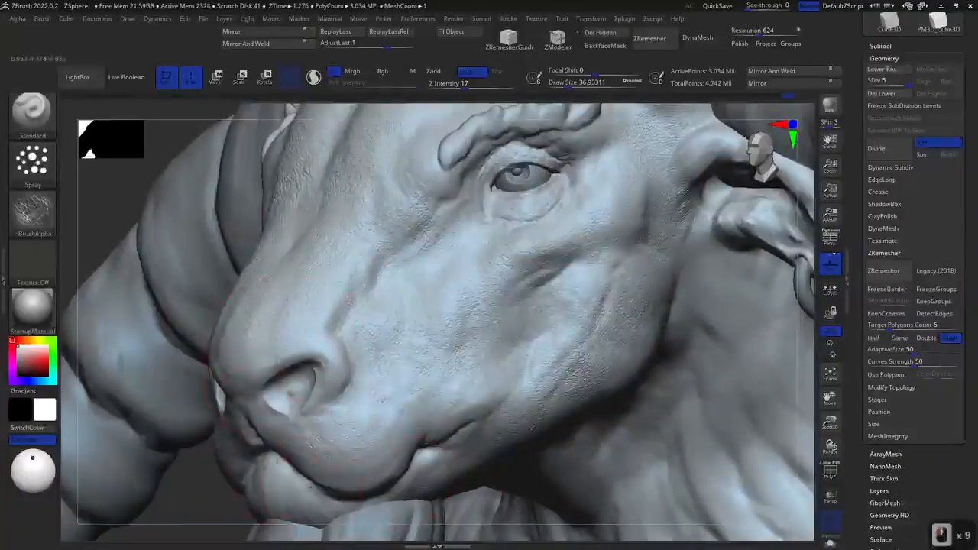
{"action": "left_click", "coordinate": [666, 332]}
{"action": "right_click_drag", "start_coordinate": [666, 332], "coordinate": [649, 229], "text": "alt"}
{"action": "left_click", "coordinate": [495, 222]}
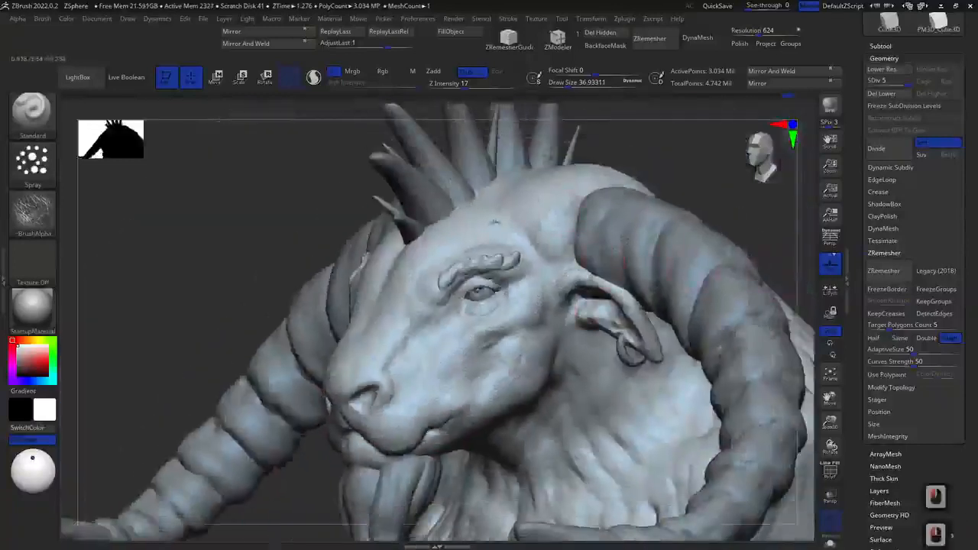
{"action": "mouse_move", "coordinate": [495, 222]}
{"action": "left_mouse_down"}
{"action": "mouse_move", "coordinate": [460, 251]}
{"action": "mouse_move", "coordinate": [553, 282]}
{"action": "left_mouse_up"}
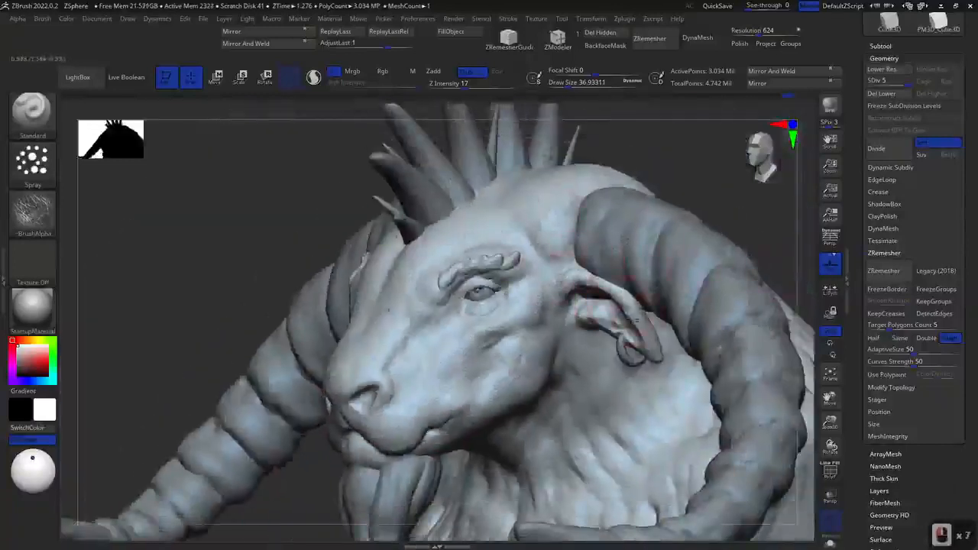
{"action": "left_click", "coordinate": [682, 244]}
{"action": "mouse_move", "coordinate": [588, 314]}
{"action": "left_mouse_down"}
{"action": "mouse_move", "coordinate": [631, 283]}
{"action": "mouse_move", "coordinate": [633, 252]}
{"action": "left_mouse_up"}
Switch to the Move brush and lower the head mesh to subdivision level 1
{"action": "key", "text": "b"}
{"action": "key", "text": "m"}
{"action": "key", "text": "v"}
{"action": "key", "text": "space"}
{"action": "mouse_move", "coordinate": [685, 179]}
{"action": "left_mouse_down"}
{"action": "mouse_move", "coordinate": [711, 160]}
{"action": "mouse_move", "coordinate": [680, 208]}
{"action": "left_mouse_up"}
{"action": "key", "text": "shift+d"}
{"action": "key", "text": "shift+d"}
{"action": "key", "text": "shift+d"}
{"action": "key", "text": "shift+d"}
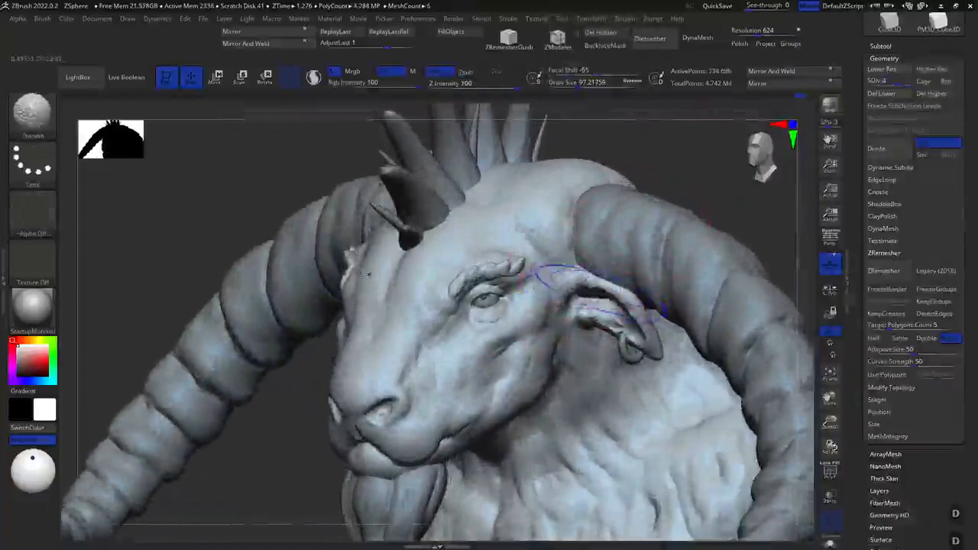
Adjust the shape of the ear with the Move brush at a draw size of about 172
{"action": "left_click", "coordinate": [608, 301]}
{"action": "key", "text": "space"}
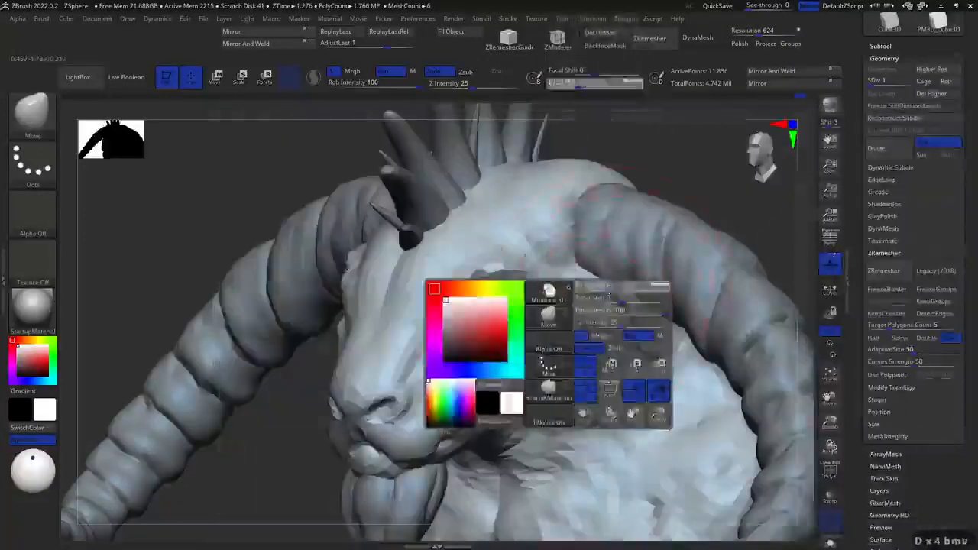
{"action": "right_click_drag", "start_coordinate": [657, 260], "coordinate": [611, 229]}
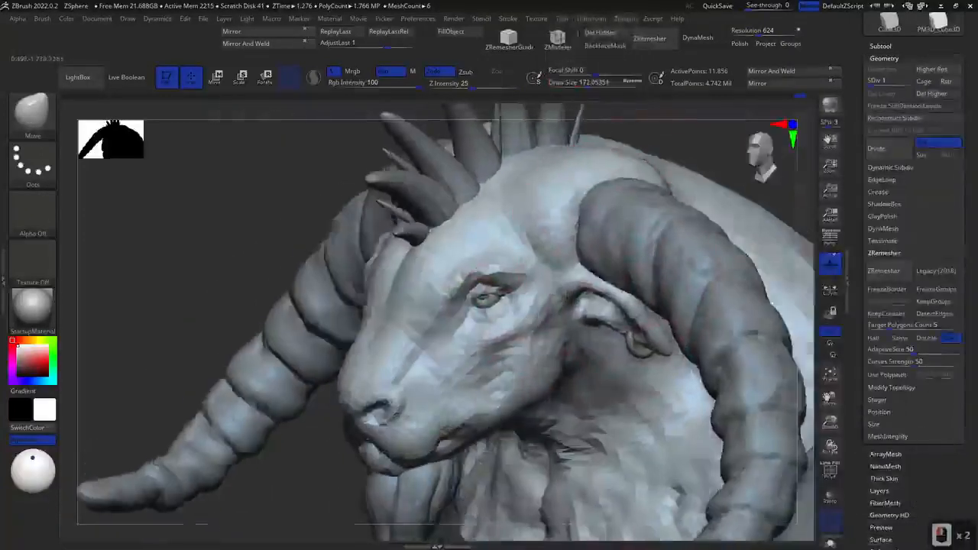
{"action": "left_click_drag", "start_coordinate": [640, 333], "coordinate": [649, 343]}
{"action": "right_click_drag", "start_coordinate": [704, 169], "coordinate": [608, 238], "text": "shift"}
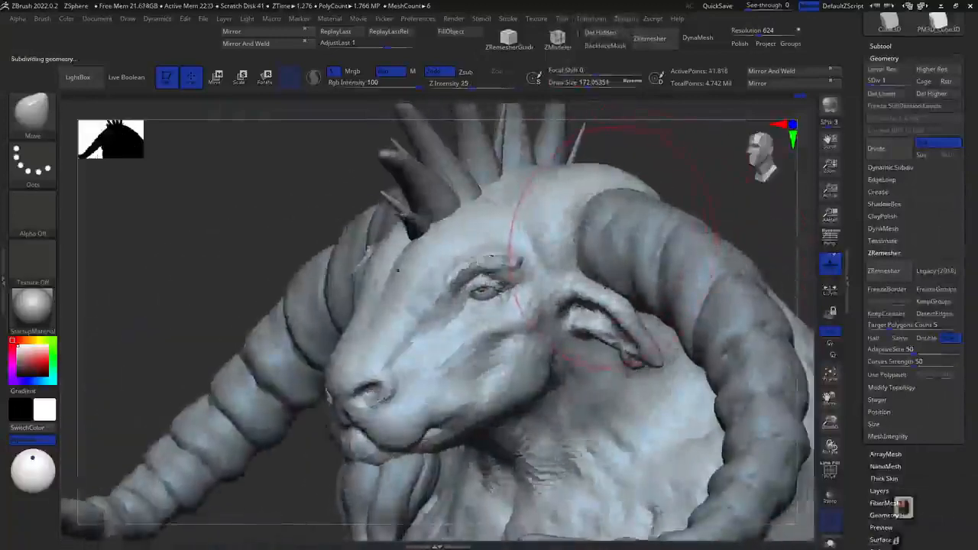
Return the mesh to subdivision level 5 and switch back to the Standard brush with a draw size of about 65
{"action": "key", "text": "shift+d"}
{"action": "key", "text": "space"}
{"action": "left_click_drag", "start_coordinate": [620, 249], "coordinate": [603, 249]}
{"action": "right_click_drag", "start_coordinate": [603, 249], "coordinate": [607, 310], "text": "alt"}
{"action": "right_click_drag", "start_coordinate": [620, 102], "coordinate": [683, 130], "text": "alt"}
{"action": "mouse_move", "coordinate": [733, 107]}
{"action": "right_mouse_down"}
{"action": "mouse_move", "coordinate": [725, 160]}
{"action": "mouse_move", "coordinate": [696, 181]}
{"action": "right_mouse_up"}
{"action": "key", "text": "b"}
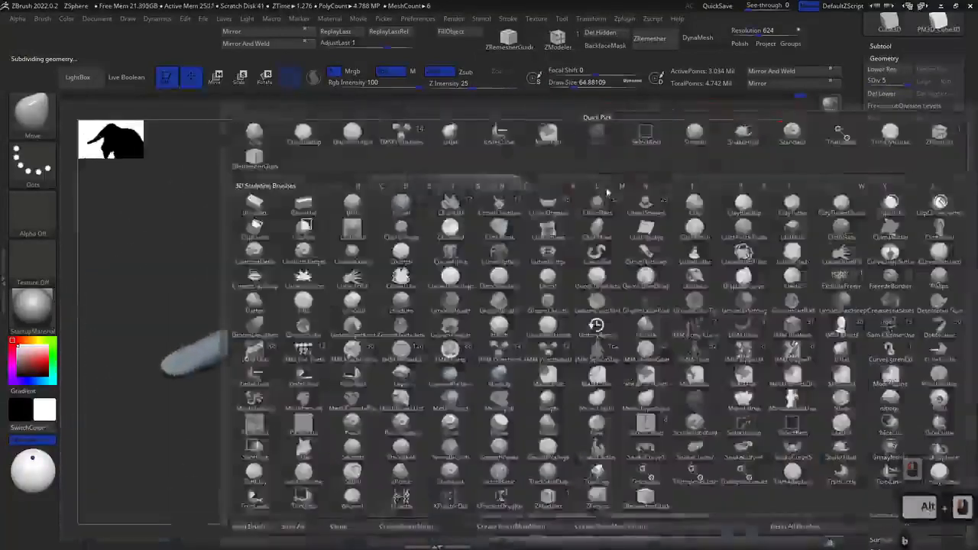
{"action": "key", "text": "m"}
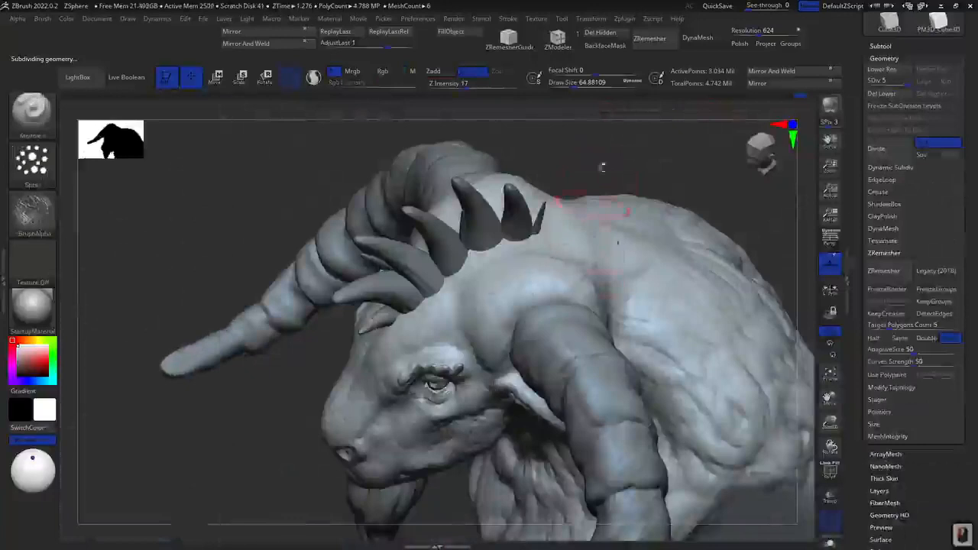
Spray the leathery skin texture over the back of the head and neck behind the horns
{"action": "right_click_drag", "start_coordinate": [602, 167], "coordinate": [589, 214]}
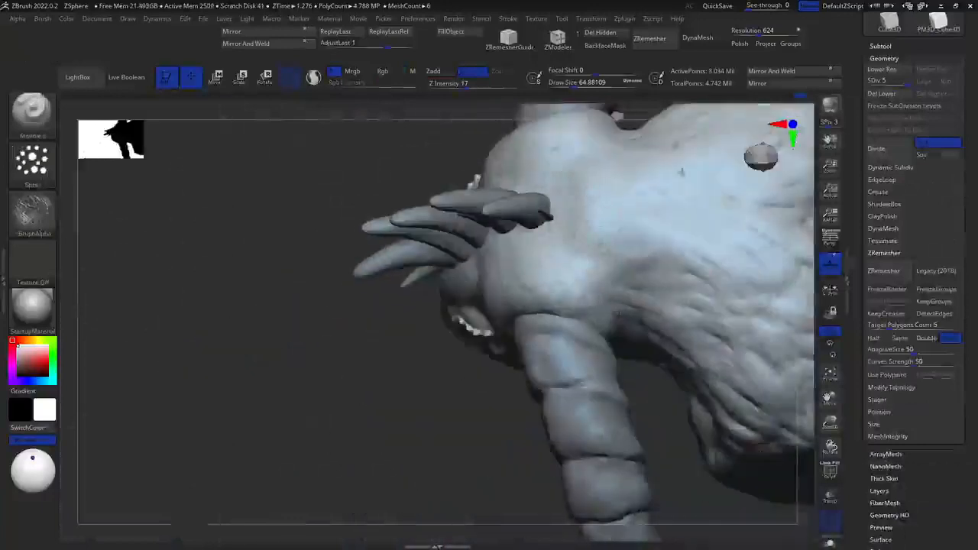
{"action": "left_click_drag", "start_coordinate": [678, 173], "coordinate": [619, 314]}
{"action": "right_click_drag", "start_coordinate": [562, 408], "coordinate": [672, 240]}
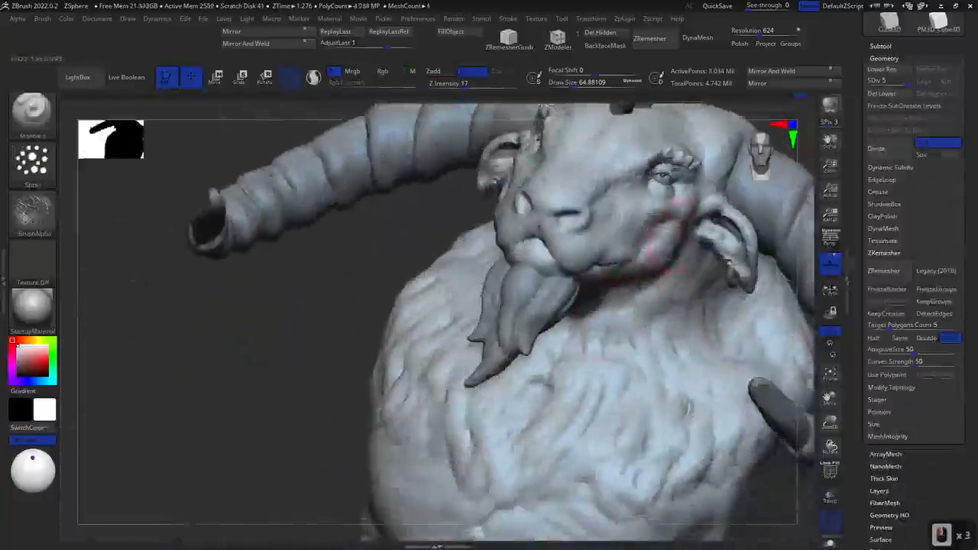
{"action": "right_click_drag", "start_coordinate": [618, 264], "coordinate": [716, 139]}
{"action": "right_click_drag", "start_coordinate": [657, 443], "coordinate": [611, 176], "text": "alt"}
{"action": "right_click_drag", "start_coordinate": [734, 366], "coordinate": [673, 264]}
{"action": "right_click_drag", "start_coordinate": [359, 180], "coordinate": [373, 161], "text": "alt"}
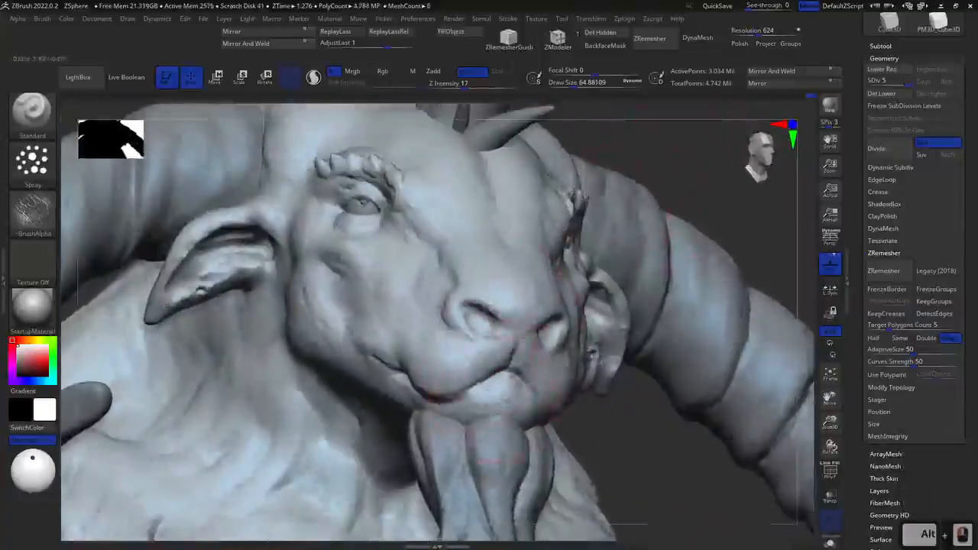
Carve fine wrinkles into the lower lip and beside the nostril with the DamStandard brush at draw sizes of about 18 and 13
{"action": "key", "text": "b"}
{"action": "key", "text": "d"}
{"action": "key", "text": "s"}
{"action": "key", "text": "space"}
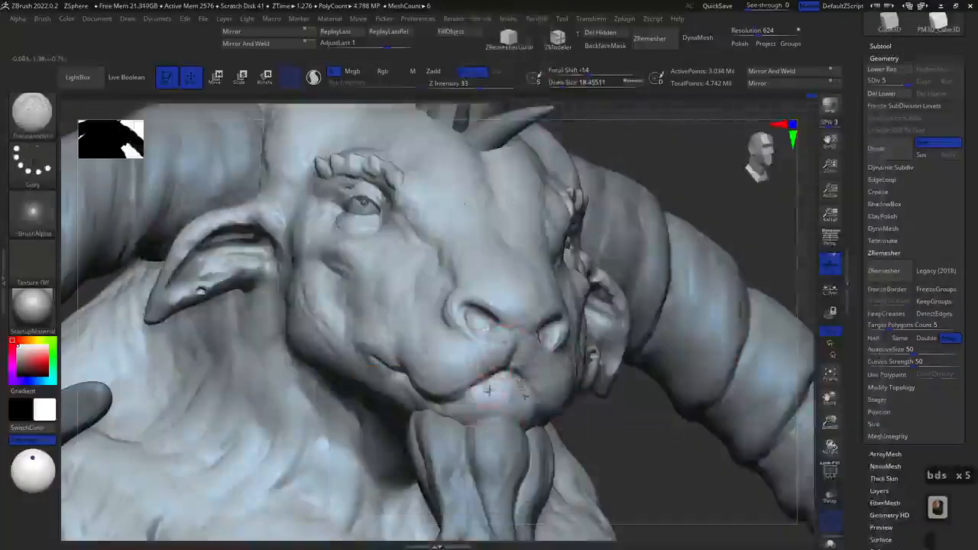
{"action": "left_click_drag", "start_coordinate": [450, 399], "coordinate": [478, 391]}
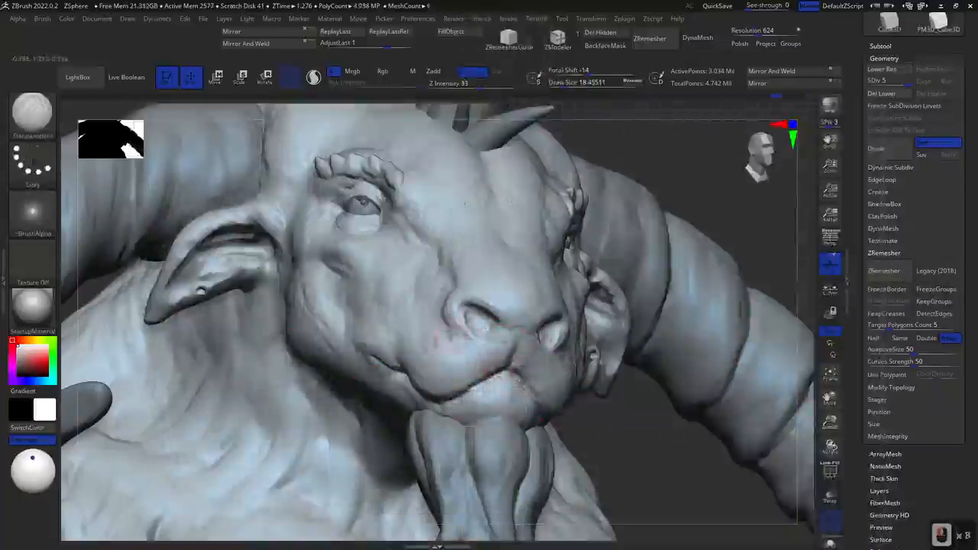
{"action": "key", "text": "space"}
{"action": "left_click_drag", "start_coordinate": [437, 340], "coordinate": [471, 341]}
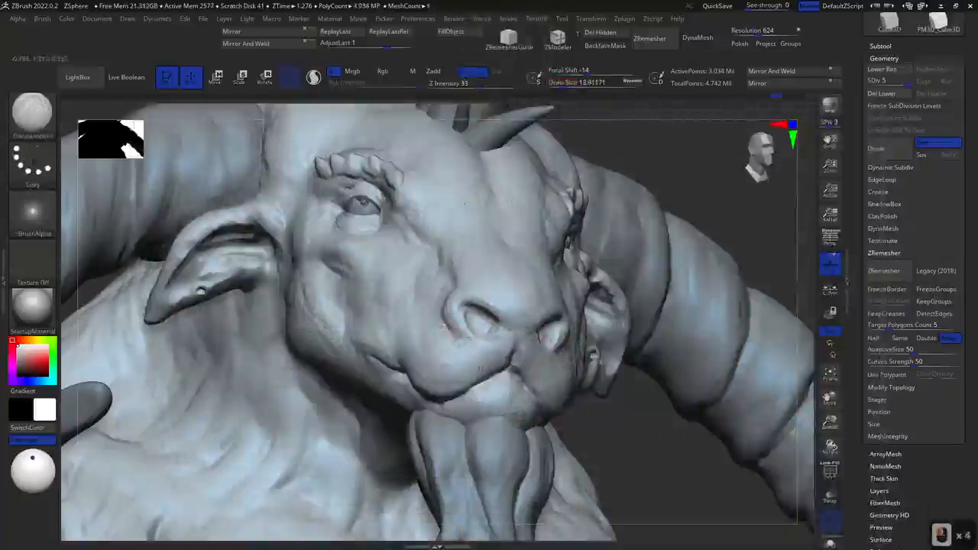
Carve wrinkles along the crease above the nostril with DamStandard at a draw size of about 23
{"action": "left_click_drag", "start_coordinate": [629, 134], "coordinate": [649, 142]}
{"action": "key", "text": "space"}
{"action": "left_click", "coordinate": [447, 275]}
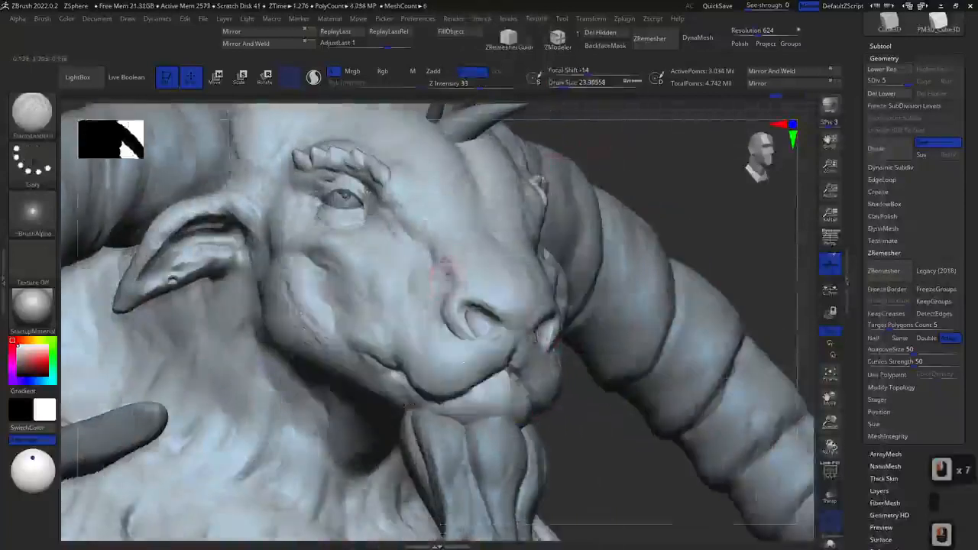
{"action": "mouse_move", "coordinate": [443, 258]}
{"action": "left_mouse_down"}
{"action": "mouse_move", "coordinate": [456, 276]}
{"action": "mouse_move", "coordinate": [422, 275]}
{"action": "left_mouse_up"}
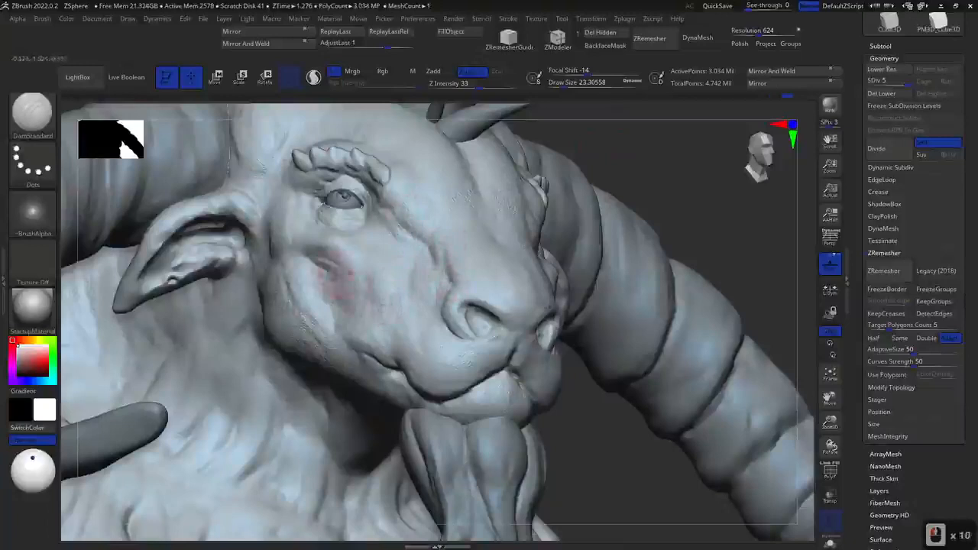
Carve fine wrinkles into the cheek fold and around the corner of the mouth with DamStandard
{"action": "mouse_move", "coordinate": [319, 267]}
{"action": "left_mouse_down"}
{"action": "mouse_move", "coordinate": [328, 279]}
{"action": "mouse_move", "coordinate": [327, 269]}
{"action": "left_mouse_up"}
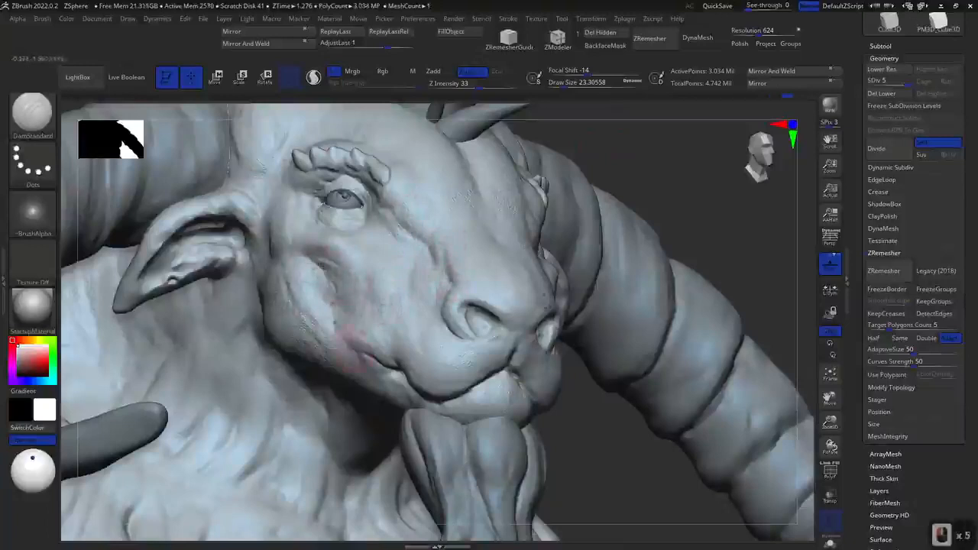
{"action": "left_click_drag", "start_coordinate": [364, 350], "coordinate": [376, 360]}
{"action": "left_click_drag", "start_coordinate": [362, 348], "coordinate": [373, 357]}
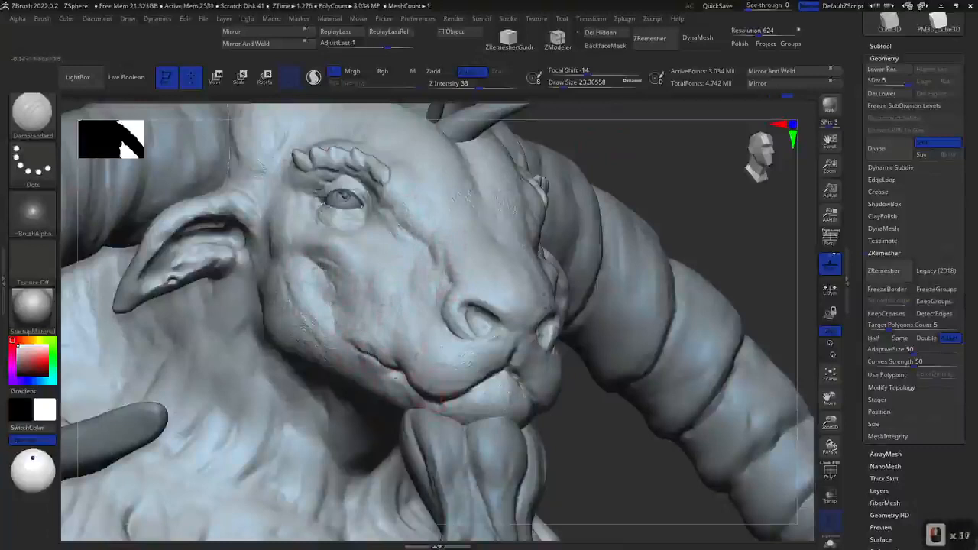
{"action": "left_click_drag", "start_coordinate": [317, 261], "coordinate": [327, 281]}
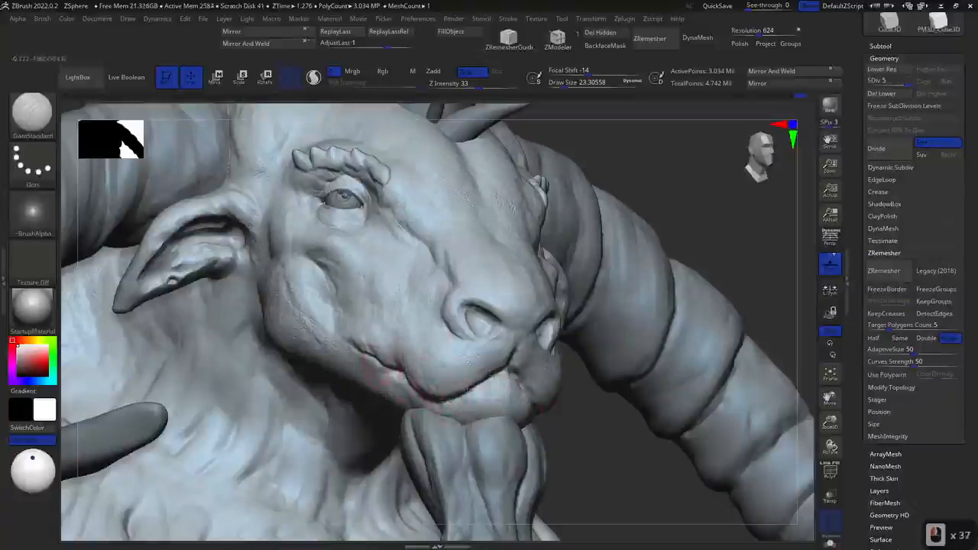
Switch to the web browser with the Google image results for "dnd owlbear mini"
{"action": "key", "text": "alt+Tab"}
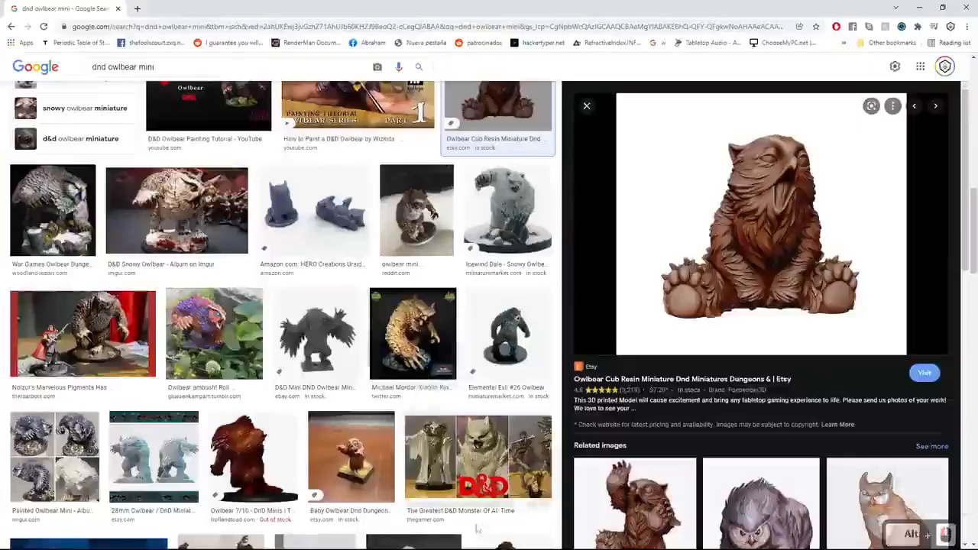
Search Google Images for "bull face" and enlarge the brown bull photo and the CATTLE Limousin Bull close-up
{"action": "left_click", "coordinate": [637, 26]}
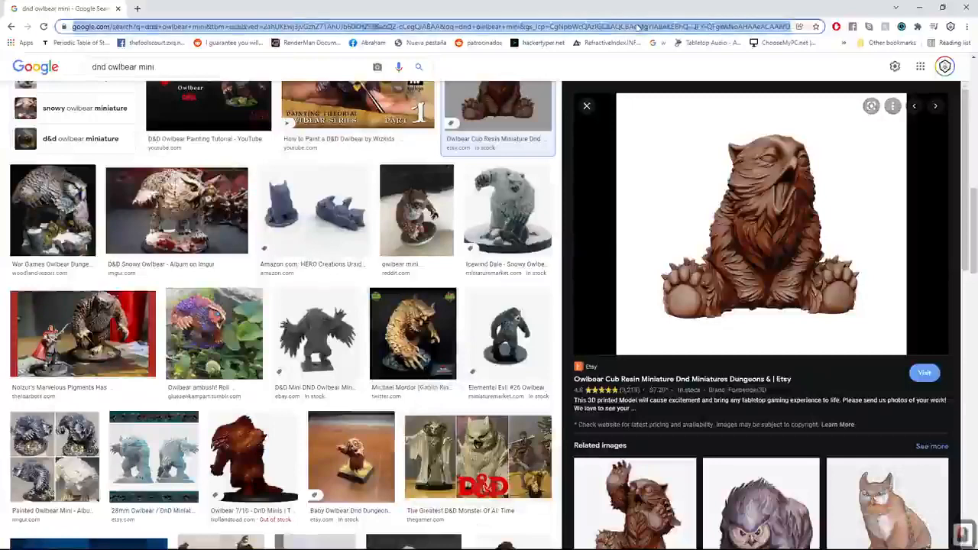
{"action": "type", "text": "bull face"}
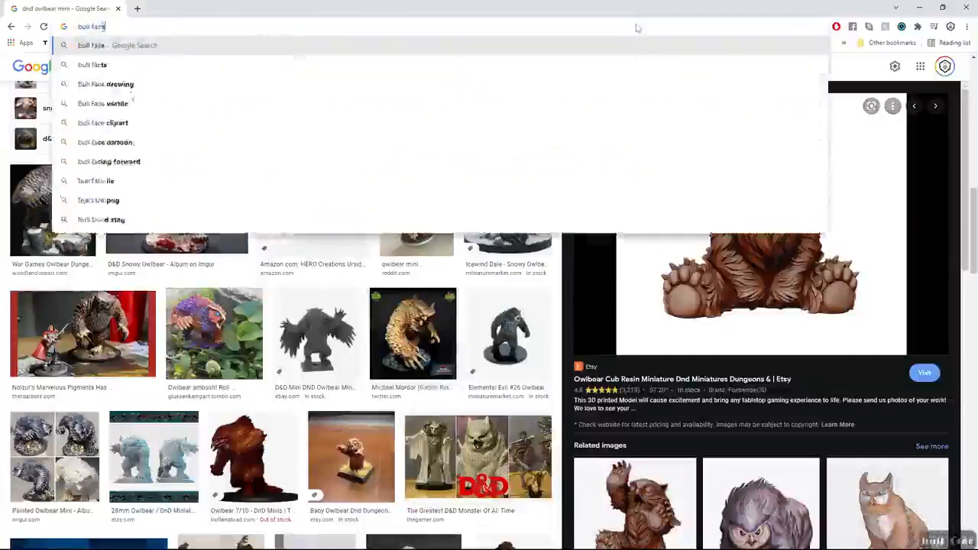
{"action": "key", "text": "Return"}
{"action": "left_click", "coordinate": [145, 108]}
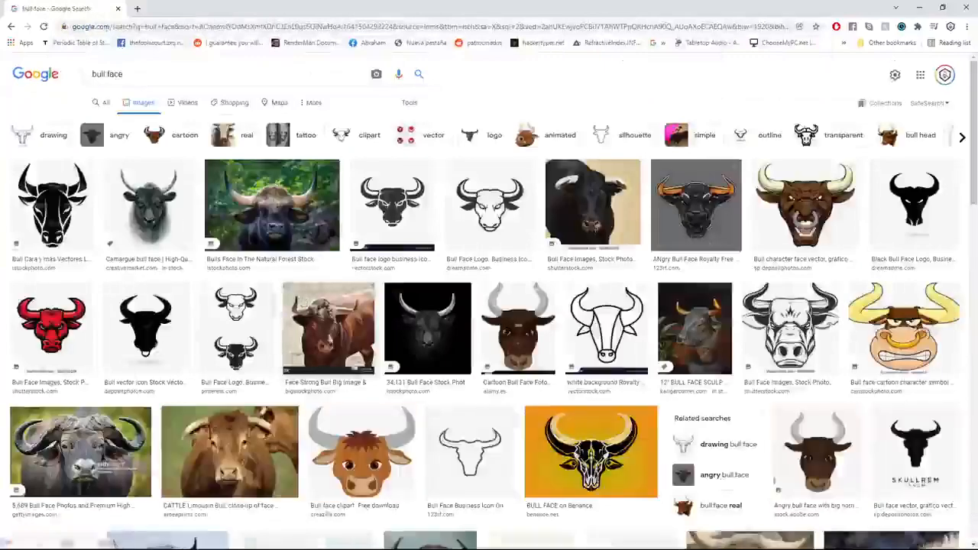
{"action": "left_click", "coordinate": [329, 328]}
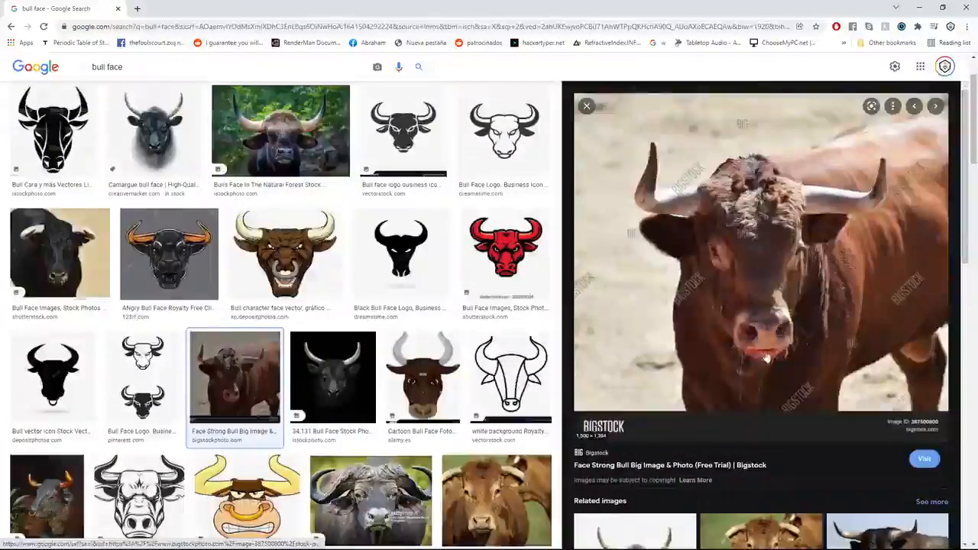
{"action": "left_click", "coordinate": [526, 518]}
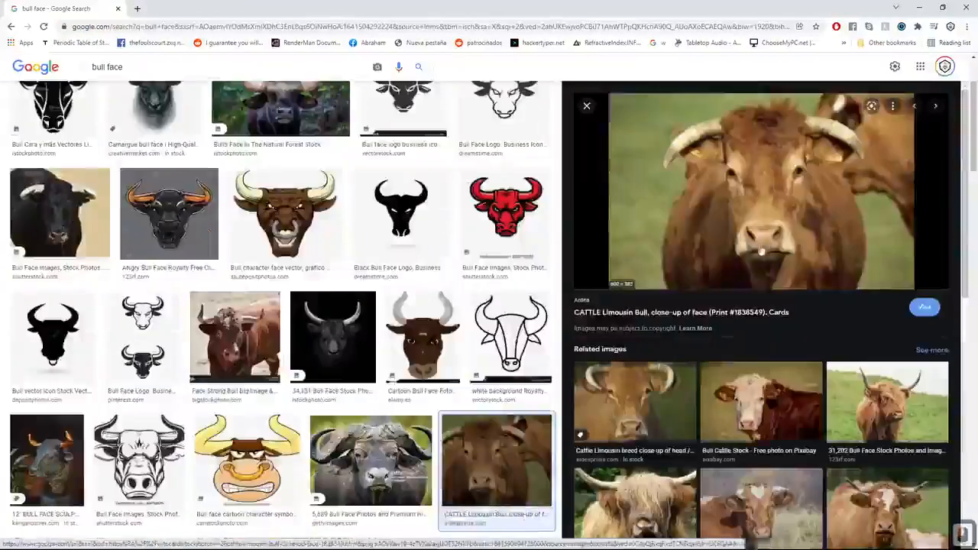
Switch back to ZBrush and set up the Standard brush with the Leathery Skin68 alpha and the DragRect stroke
{"action": "left_click_drag", "start_coordinate": [644, 10], "coordinate": [977, 184]}
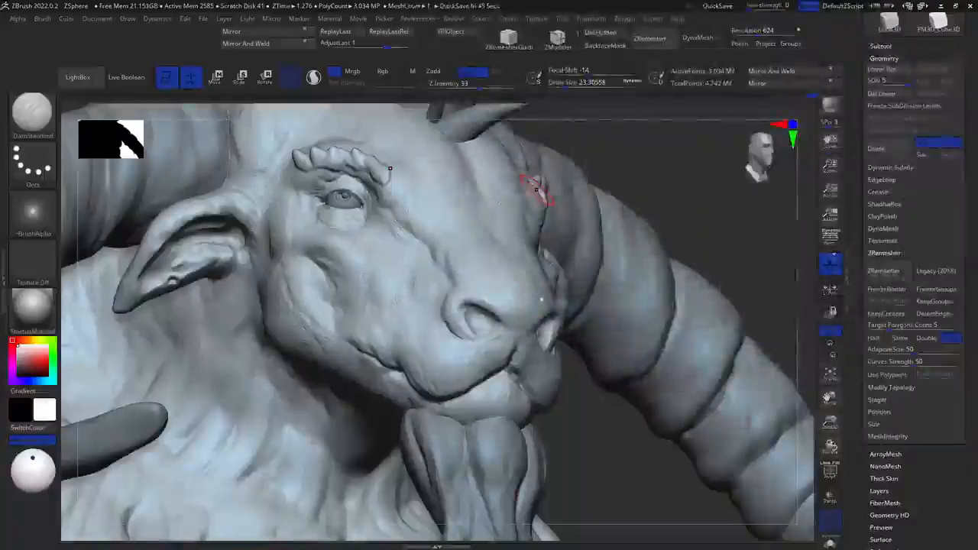
{"action": "left_click_drag", "start_coordinate": [666, 180], "coordinate": [613, 188]}
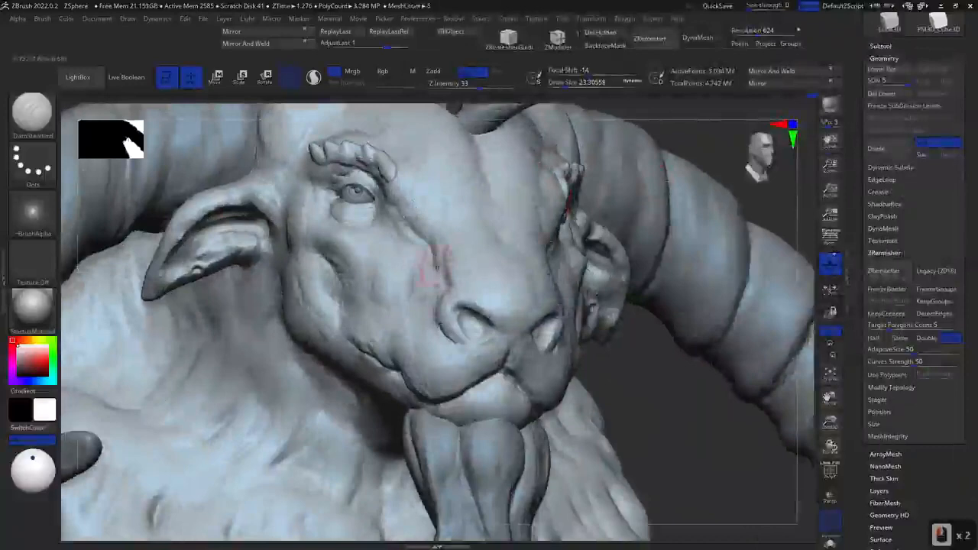
{"action": "key", "text": "b"}
{"action": "key", "text": "s"}
{"action": "key", "text": "t"}
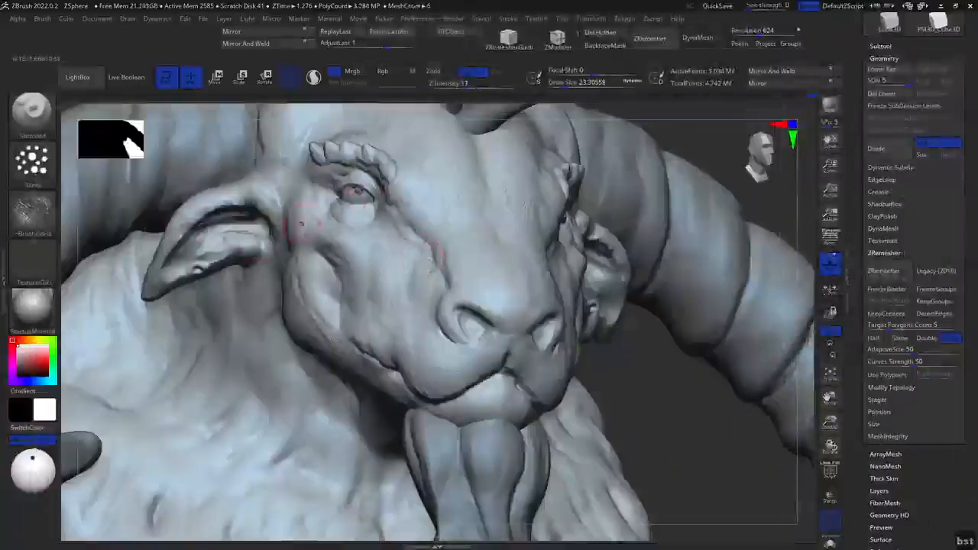
{"action": "key", "text": "comma"}
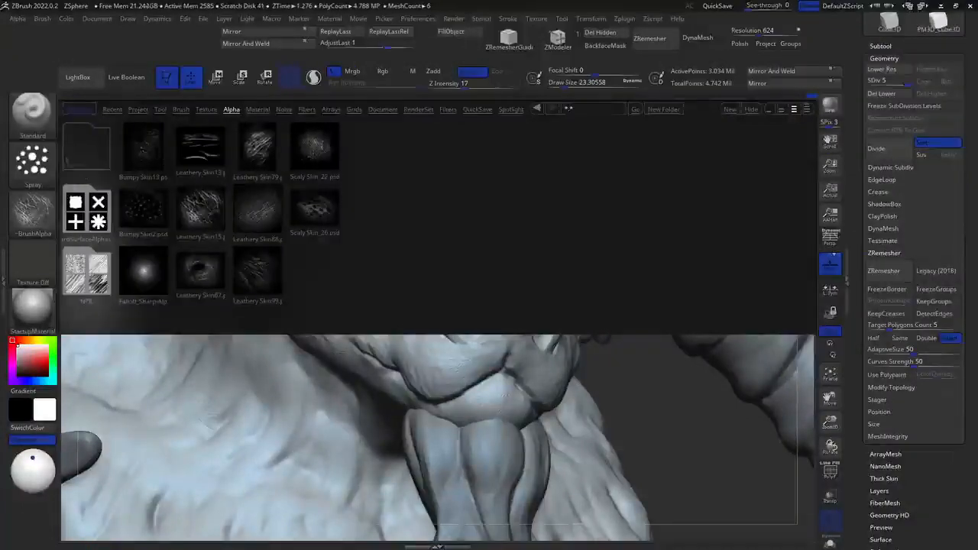
{"action": "double_click", "coordinate": [258, 208]}
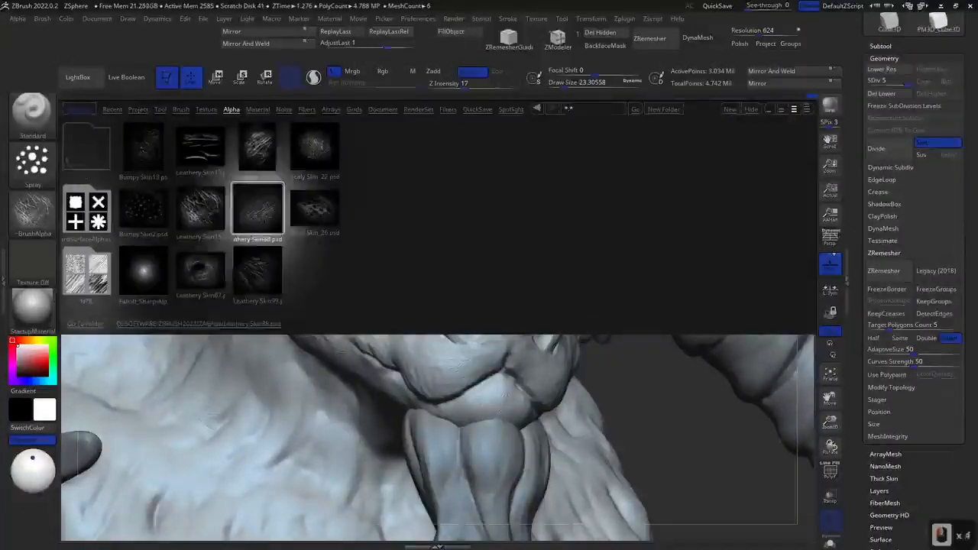
{"action": "left_click", "coordinate": [32, 162]}
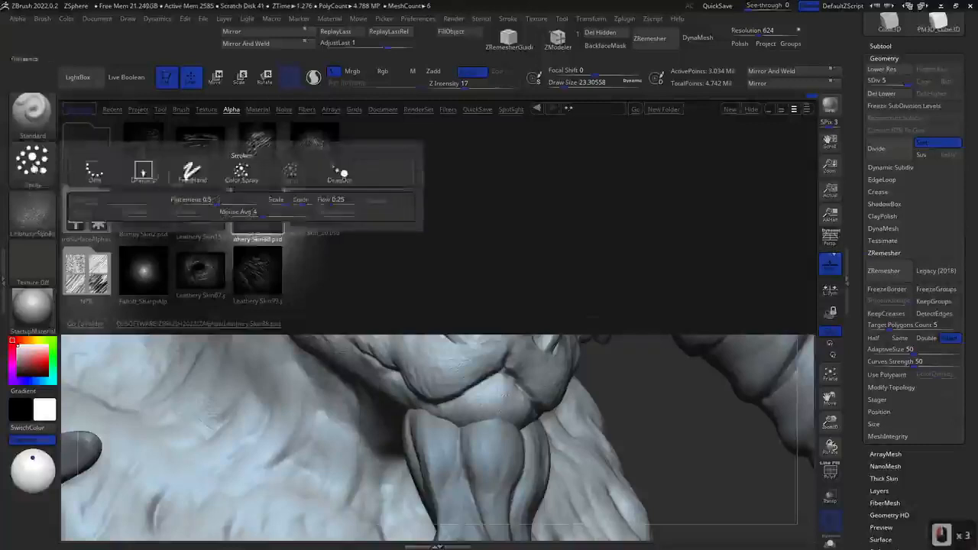
{"action": "left_click", "coordinate": [143, 170]}
{"action": "key", "text": "comma"}
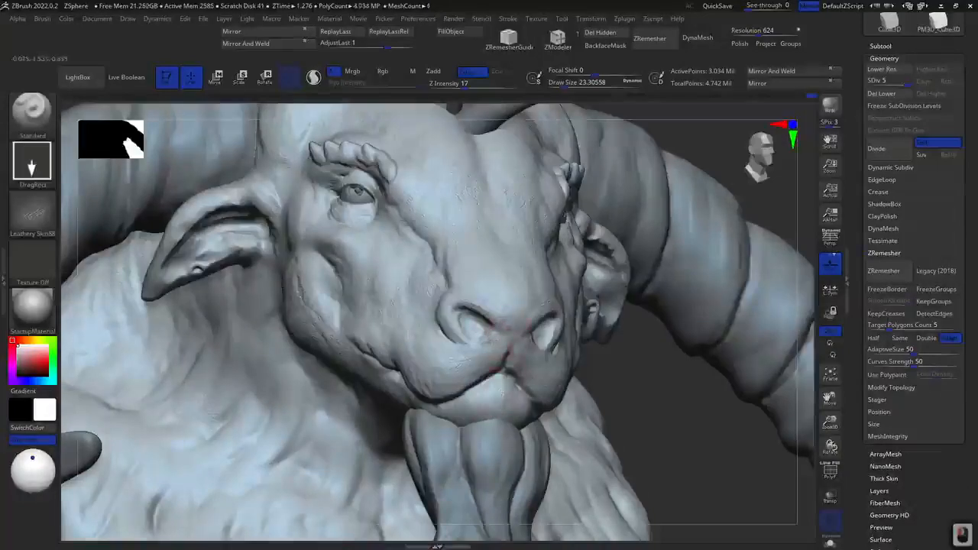
Stamp leathery skin texture onto the muzzle, beside the nostril and over the upper lip and chin
{"action": "left_click_drag", "start_coordinate": [479, 331], "coordinate": [441, 348]}
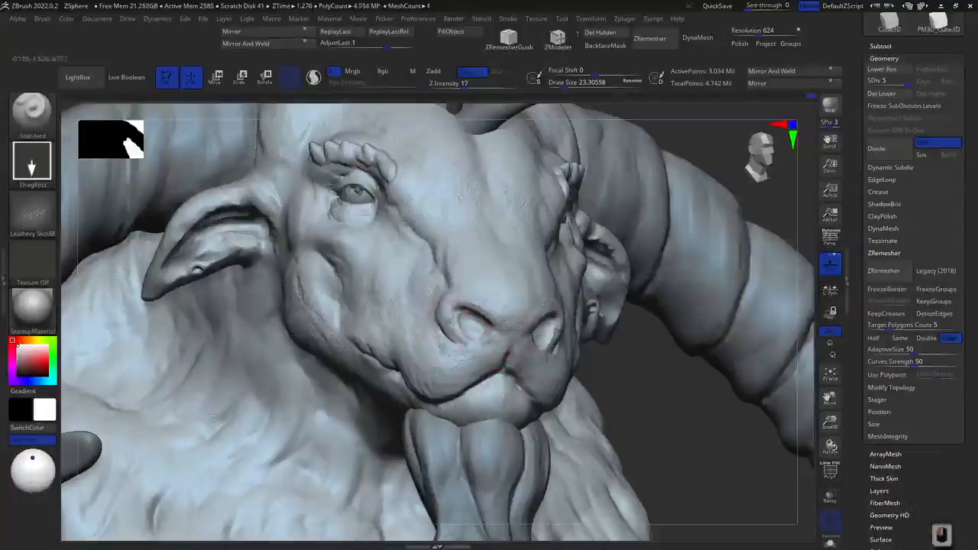
{"action": "left_click_drag", "start_coordinate": [447, 299], "coordinate": [449, 308]}
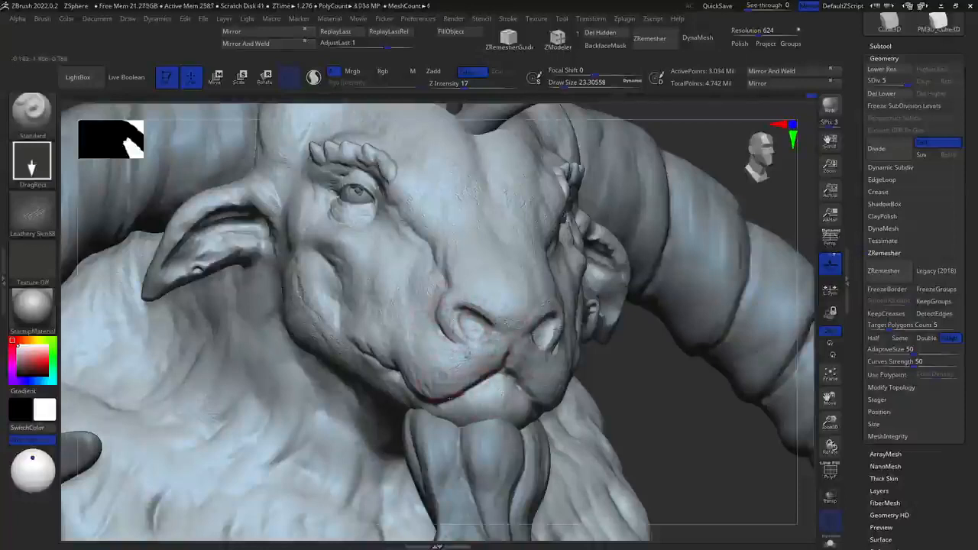
{"action": "left_click_drag", "start_coordinate": [462, 358], "coordinate": [495, 381]}
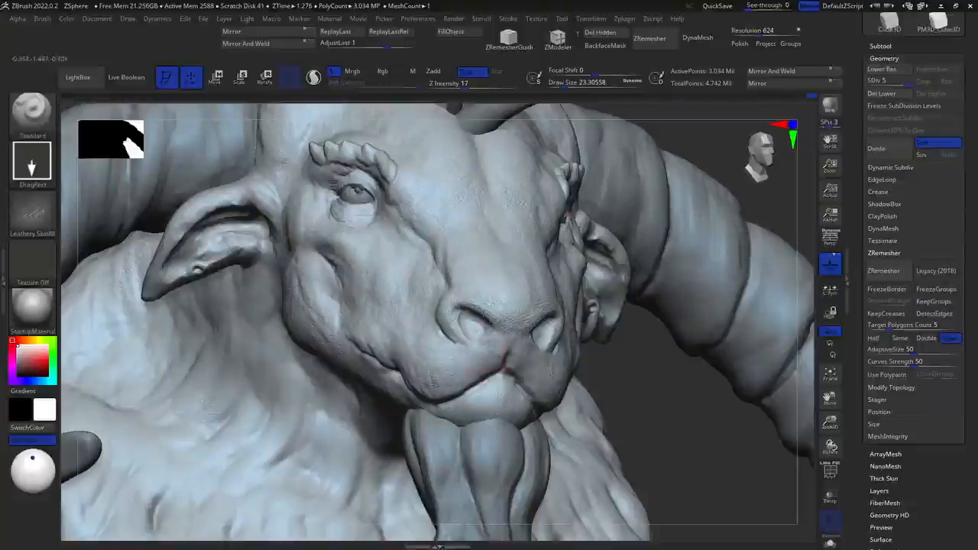
{"action": "left_click_drag", "start_coordinate": [505, 361], "coordinate": [502, 352]}
{"action": "mouse_move", "coordinate": [499, 397]}
{"action": "left_mouse_down"}
{"action": "mouse_move", "coordinate": [516, 399]}
{"action": "mouse_move", "coordinate": [498, 397]}
{"action": "left_mouse_up"}
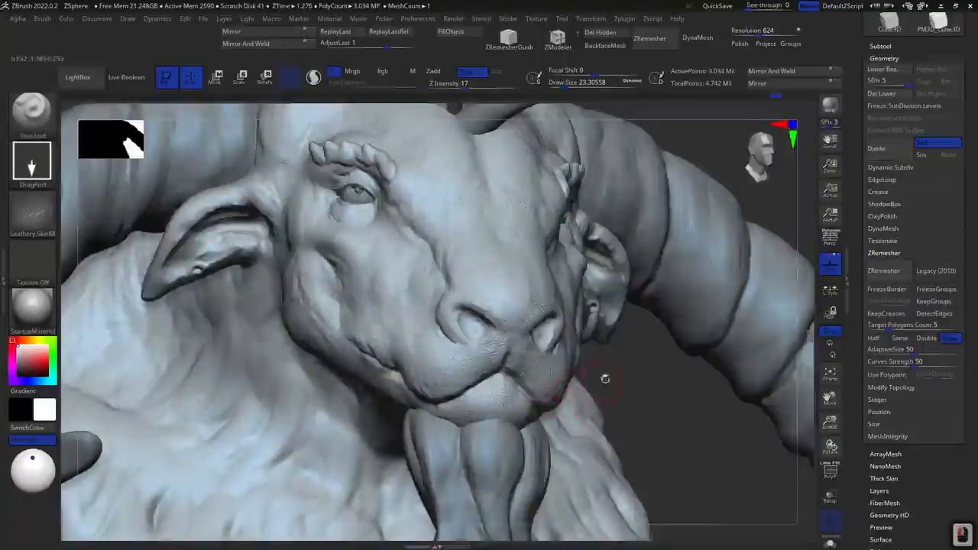
{"action": "left_click_drag", "start_coordinate": [606, 379], "coordinate": [558, 372]}
Rework the inside and edge of the nostril with the ClayBuildup brush at a Z intensity of 20
{"action": "left_click_drag", "start_coordinate": [392, 360], "coordinate": [572, 352]}
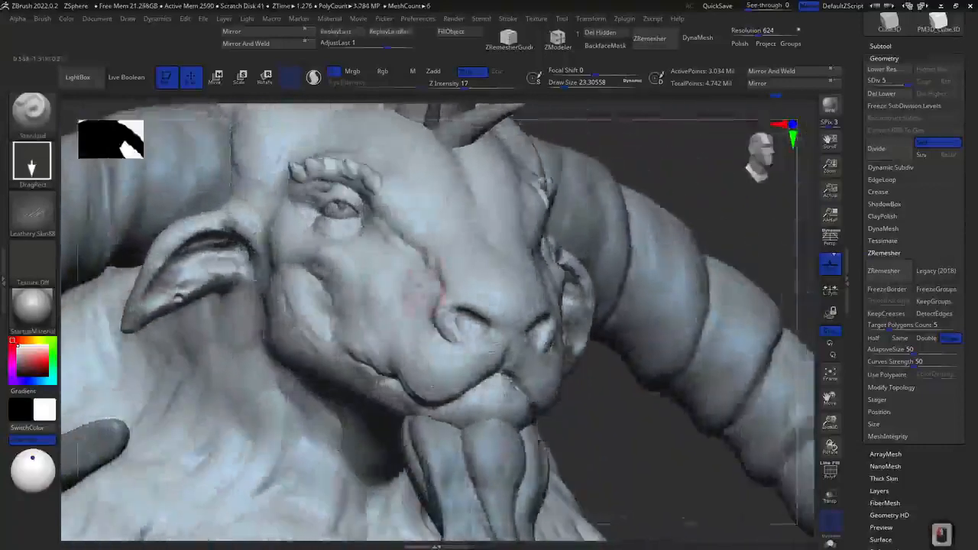
{"action": "key", "text": "b"}
{"action": "key", "text": "c"}
{"action": "key", "text": "b"}
{"action": "right_click", "coordinate": [468, 330]}
{"action": "left_click_drag", "start_coordinate": [467, 329], "coordinate": [462, 329]}
{"action": "mouse_move", "coordinate": [463, 317]}
{"action": "left_mouse_down", "text": "alt"}
{"action": "mouse_move", "coordinate": [472, 334]}
{"action": "mouse_move", "coordinate": [480, 324]}
{"action": "left_mouse_up", "text": "alt"}
{"action": "right_click", "coordinate": [472, 327]}
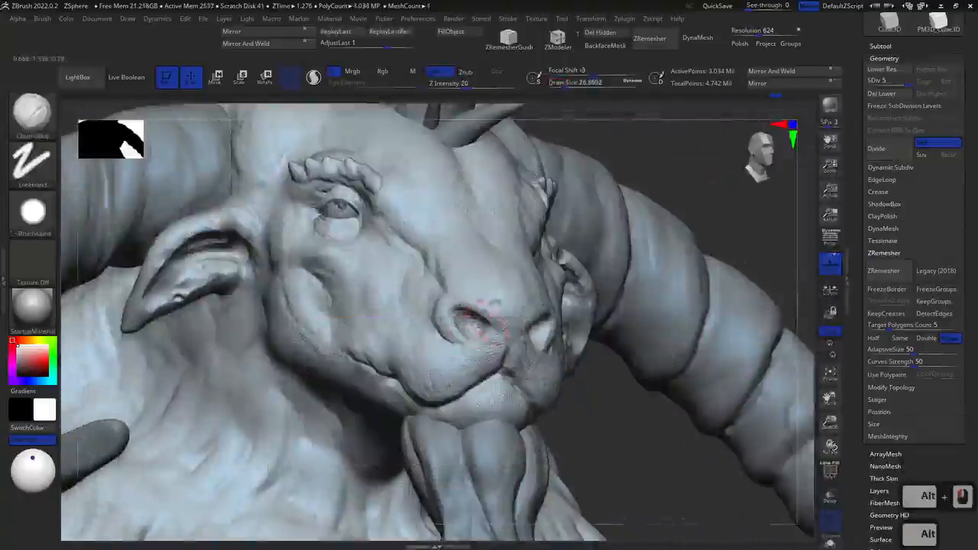
{"action": "right_click_drag", "start_coordinate": [474, 317], "coordinate": [489, 316]}
Build up the outer rim of the nostril with ClayBuildup at a draw size of about 22
{"action": "right_click", "coordinate": [459, 298]}
{"action": "left_click_drag", "start_coordinate": [459, 298], "coordinate": [447, 301]}
{"action": "left_click_drag", "start_coordinate": [454, 294], "coordinate": [444, 307]}
{"action": "left_click_drag", "start_coordinate": [449, 299], "coordinate": [442, 316]}
{"action": "left_click_drag", "start_coordinate": [443, 308], "coordinate": [446, 324]}
{"action": "left_click_drag", "start_coordinate": [442, 307], "coordinate": [441, 313]}
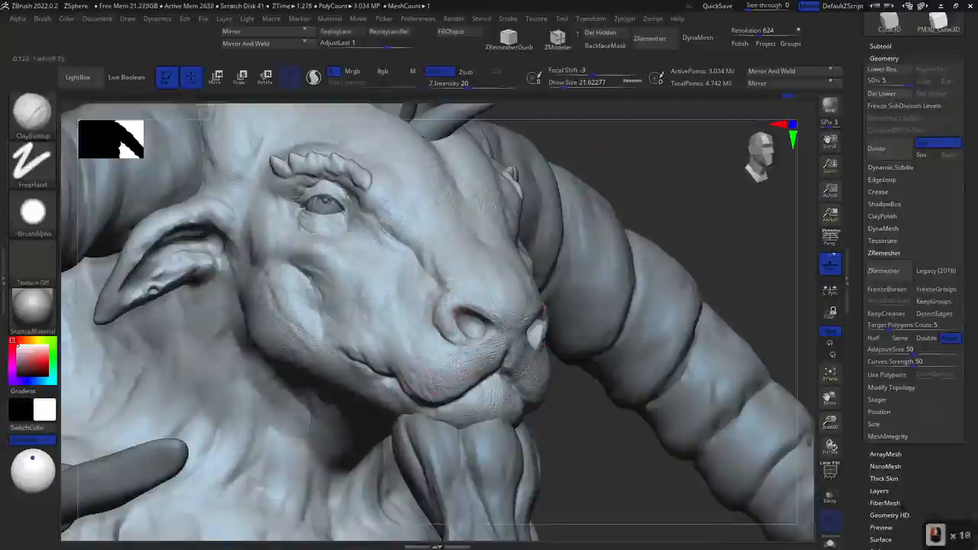
Carve fine wrinkles at the outer corner of the eye with the DamStandard brush at a draw size of about 7
{"action": "left_click_drag", "start_coordinate": [594, 144], "coordinate": [606, 262], "text": "alt"}
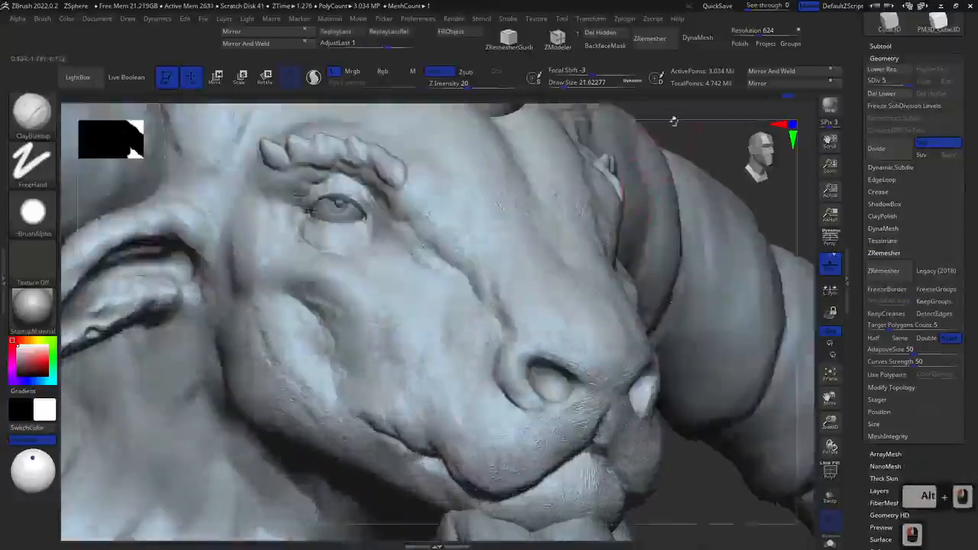
{"action": "left_click_drag", "start_coordinate": [673, 120], "coordinate": [669, 145], "text": "alt"}
{"action": "key", "text": "b"}
{"action": "key", "text": "d"}
{"action": "key", "text": "s"}
{"action": "right_click", "coordinate": [267, 217]}
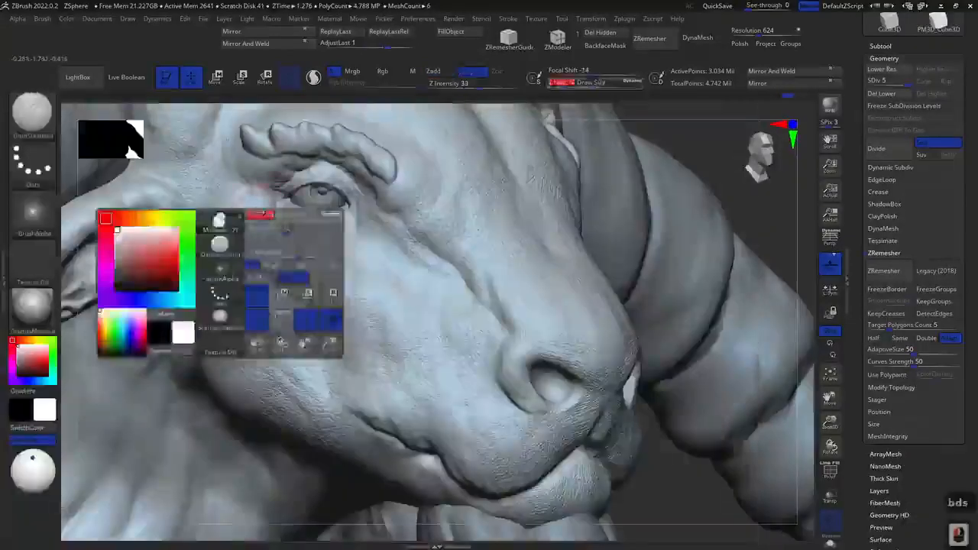
{"action": "right_click", "coordinate": [287, 207]}
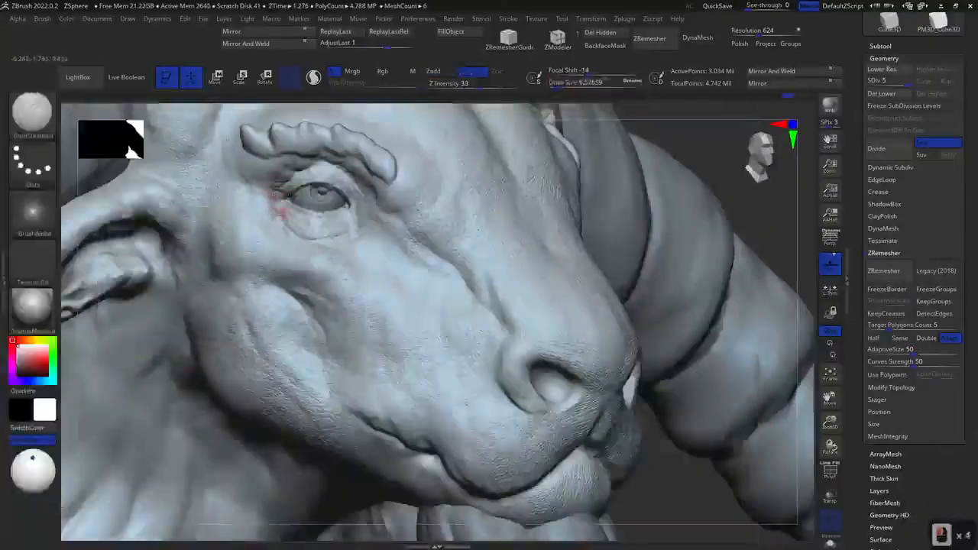
{"action": "mouse_move", "coordinate": [281, 215]}
{"action": "left_mouse_down"}
{"action": "mouse_move", "coordinate": [279, 206]}
{"action": "mouse_move", "coordinate": [288, 225]}
{"action": "left_mouse_up"}
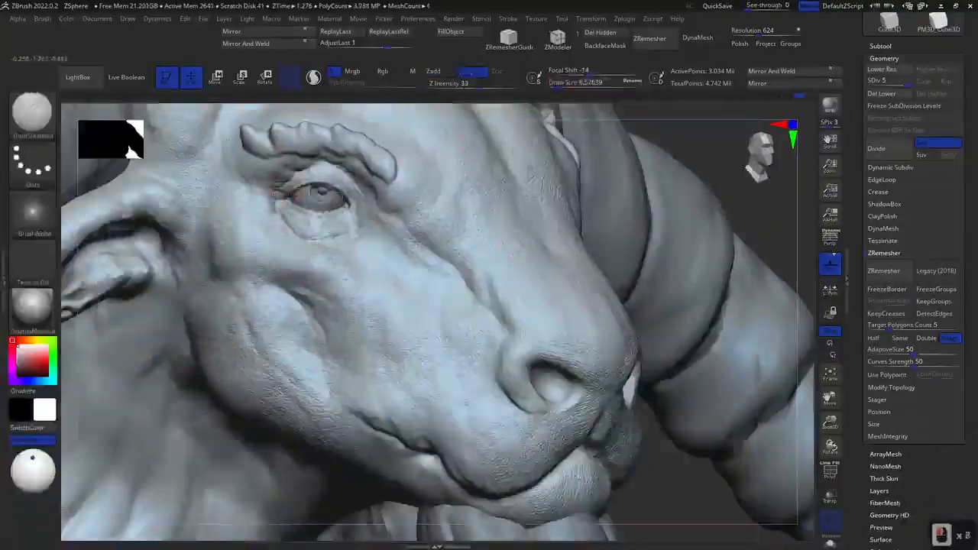
Carve fine wrinkles into the upper eyelid and the bag under the eye with DamStandard
{"action": "left_click_drag", "start_coordinate": [316, 164], "coordinate": [315, 175]}
{"action": "left_click_drag", "start_coordinate": [324, 162], "coordinate": [309, 172]}
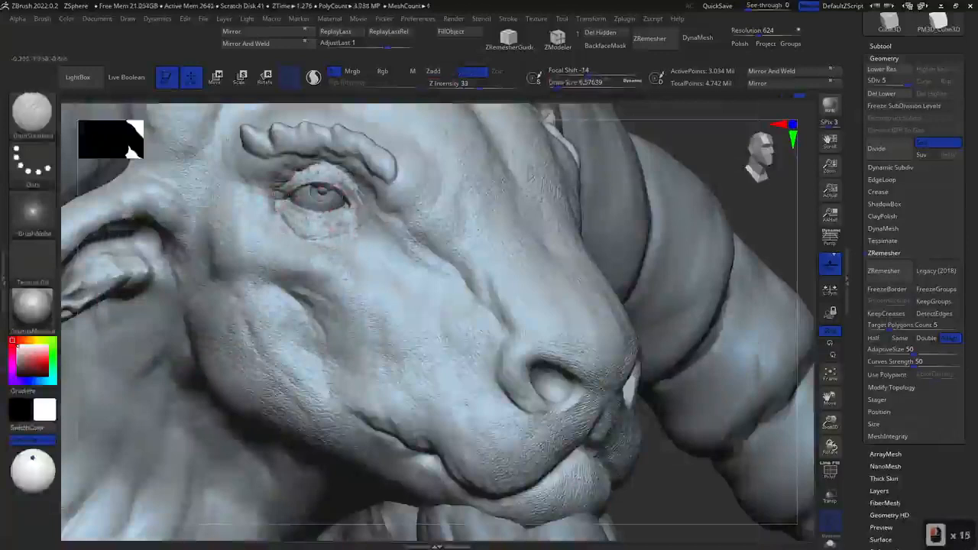
{"action": "left_click_drag", "start_coordinate": [324, 222], "coordinate": [316, 226]}
{"action": "left_click_drag", "start_coordinate": [336, 222], "coordinate": [345, 226]}
Carve wrinkles from the inner corner of the eye toward the nose and across the upper cheek at a draw size of about 14
{"action": "mouse_move", "coordinate": [370, 196]}
{"action": "left_mouse_down"}
{"action": "mouse_move", "coordinate": [382, 212]}
{"action": "mouse_move", "coordinate": [397, 205]}
{"action": "left_mouse_up"}
{"action": "key", "text": "space"}
{"action": "mouse_move", "coordinate": [391, 211]}
{"action": "left_mouse_down"}
{"action": "mouse_move", "coordinate": [415, 188]}
{"action": "mouse_move", "coordinate": [425, 229]}
{"action": "left_mouse_up"}
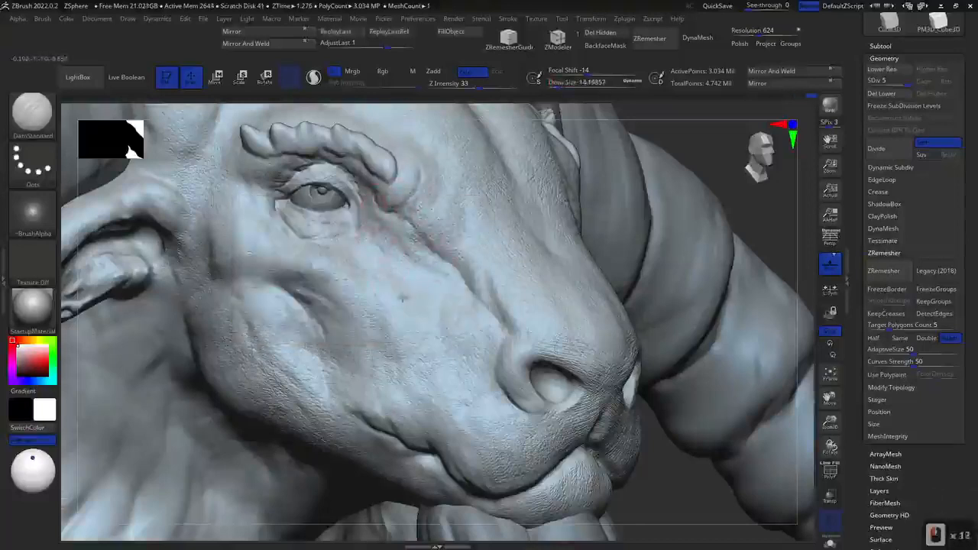
{"action": "left_click_drag", "start_coordinate": [362, 266], "coordinate": [396, 300]}
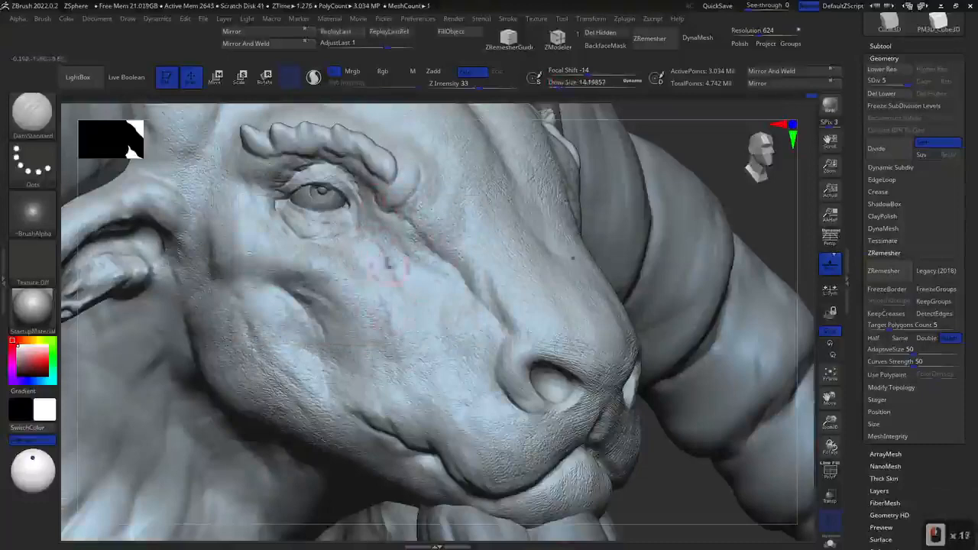
{"action": "left_click_drag", "start_coordinate": [388, 264], "coordinate": [424, 275]}
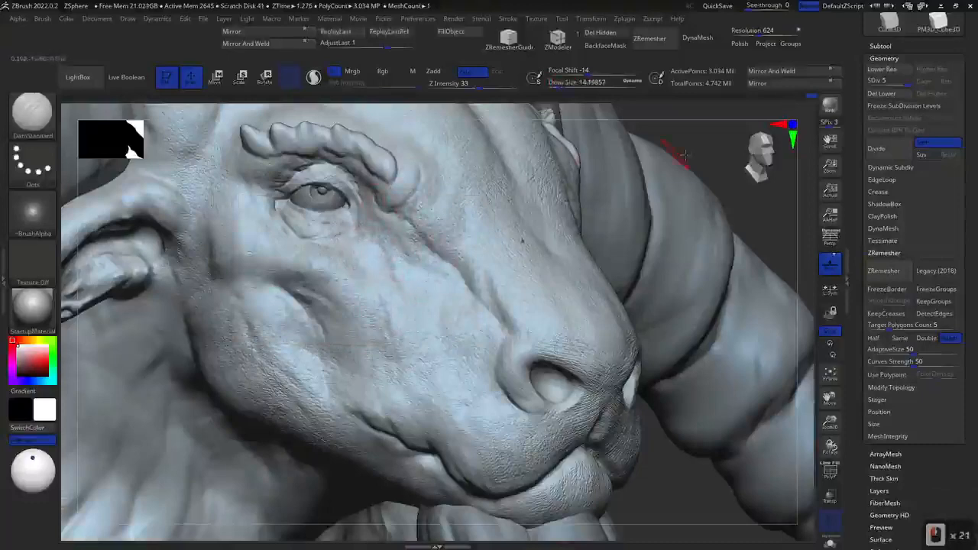
Carve creases on the bridge of the nose and near the corner of the mouth with DamStandard at a draw size of about 27
{"action": "right_click_drag", "start_coordinate": [685, 155], "coordinate": [507, 181]}
{"action": "right_click_drag", "start_coordinate": [578, 279], "coordinate": [367, 236]}
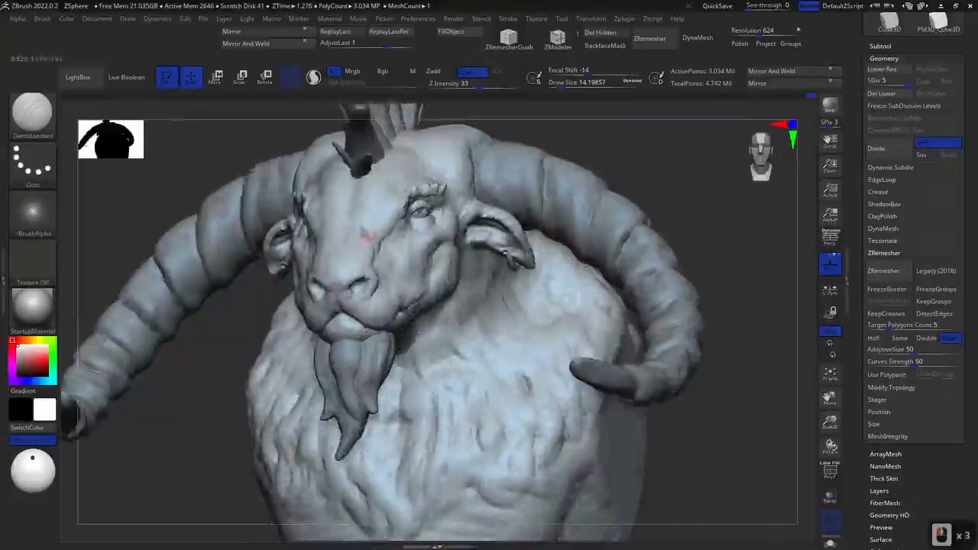
{"action": "key", "text": "space"}
{"action": "mouse_move", "coordinate": [366, 224]}
{"action": "left_mouse_down"}
{"action": "mouse_move", "coordinate": [375, 224]}
{"action": "mouse_move", "coordinate": [349, 220]}
{"action": "mouse_move", "coordinate": [346, 230]}
{"action": "left_mouse_up"}
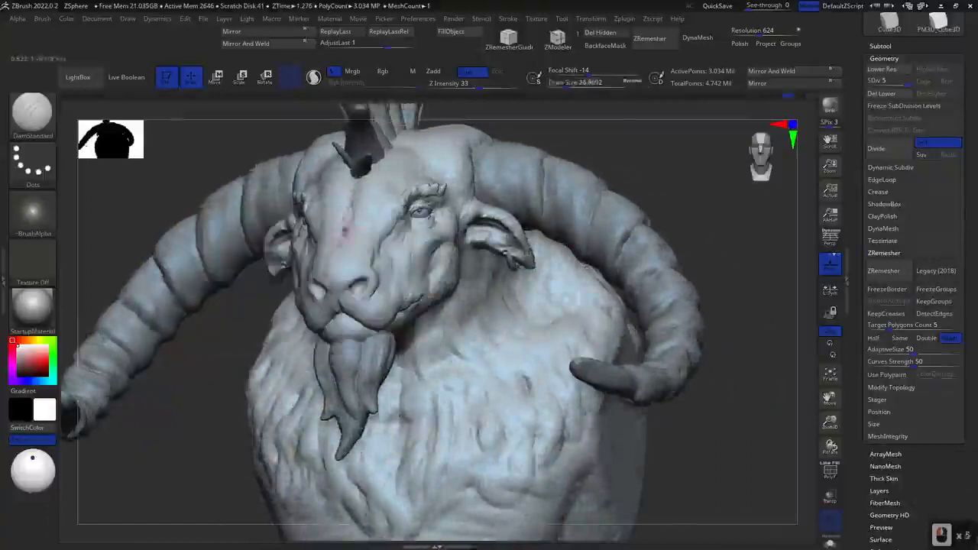
{"action": "left_click_drag", "start_coordinate": [517, 107], "coordinate": [649, 130]}
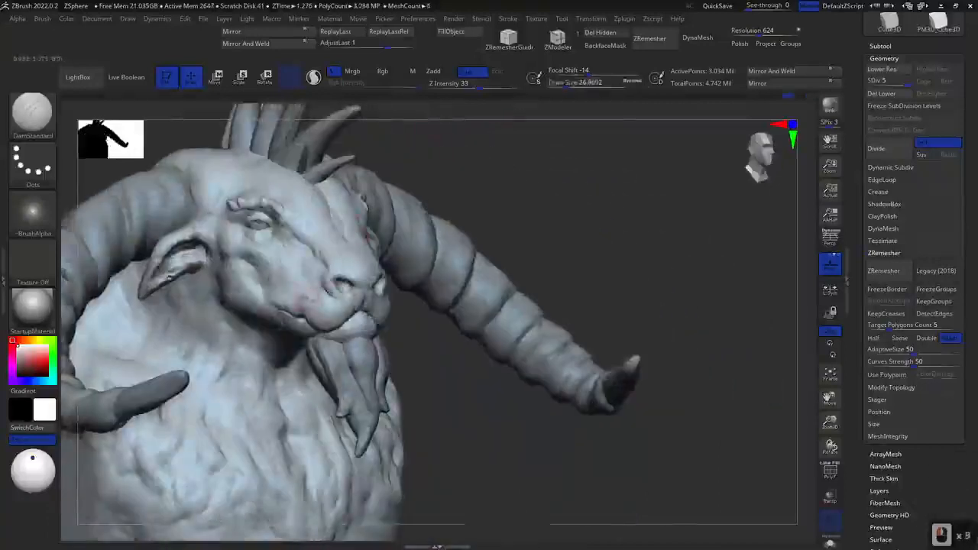
{"action": "left_click_drag", "start_coordinate": [301, 298], "coordinate": [283, 310]}
Turn the head to its other side and switch to the browser with the "bull face" image results for comparison
{"action": "left_click_drag", "start_coordinate": [447, 162], "coordinate": [449, 115], "text": "alt"}
{"action": "left_click_drag", "start_coordinate": [534, 145], "coordinate": [431, 184]}
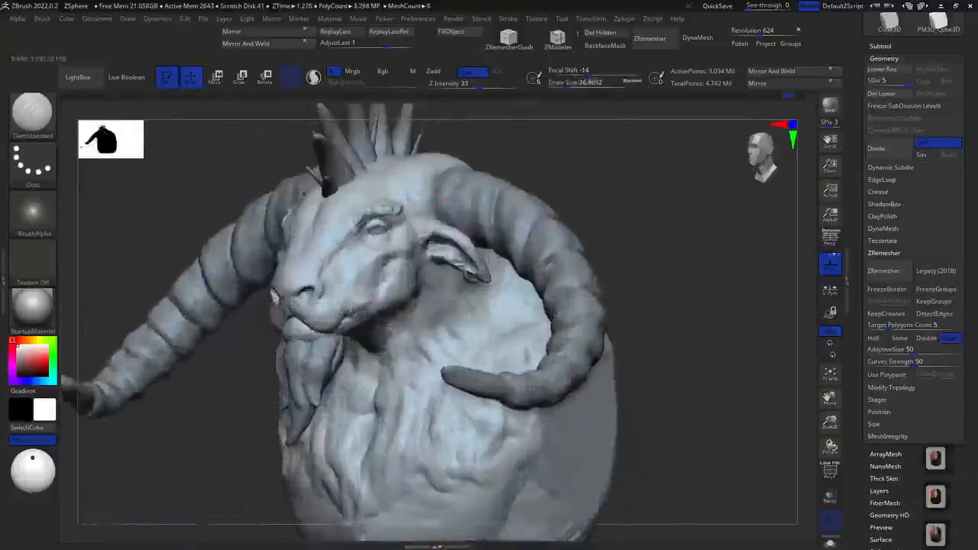
{"action": "key", "text": "alt+Tab"}
{"action": "key", "text": "alt+Tab"}
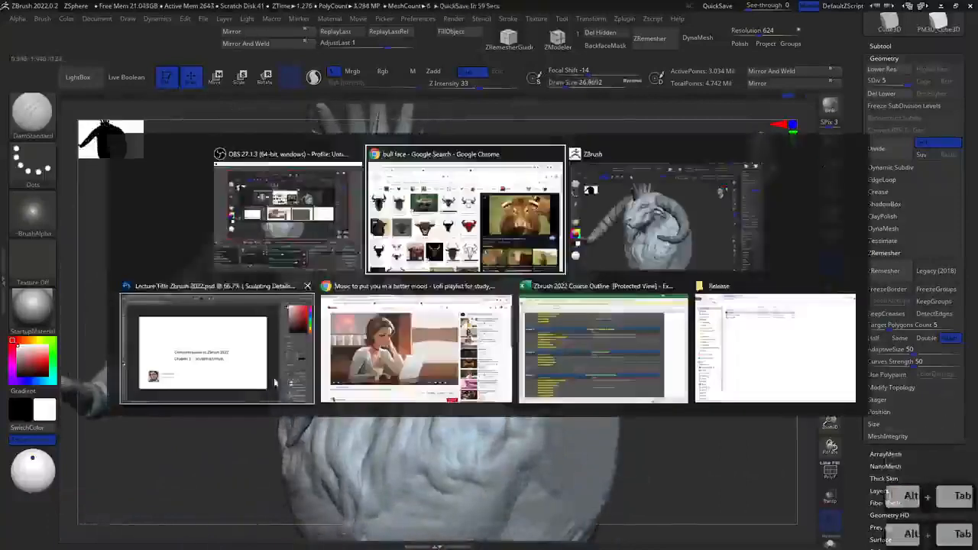
{"action": "left_click", "coordinate": [441, 191], "text": "alt"}
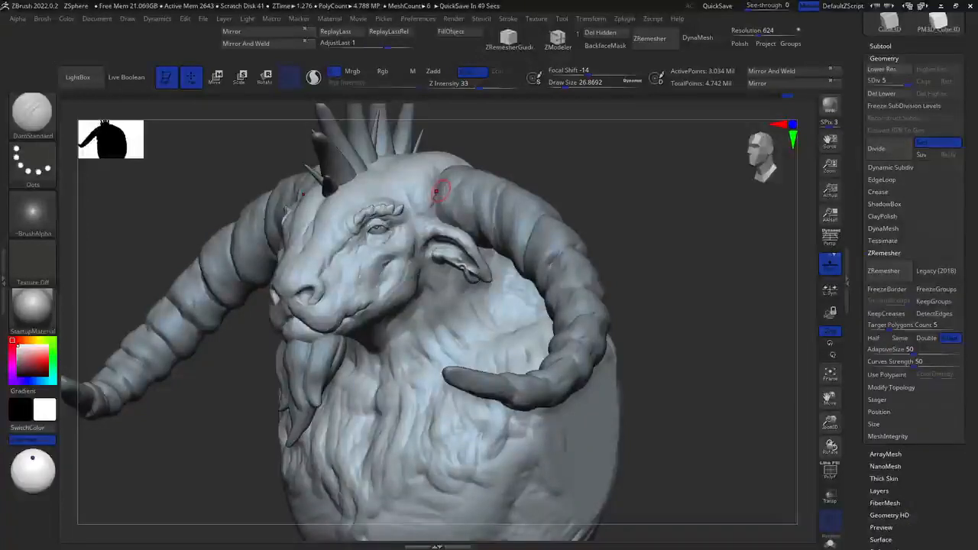
Switch to the Standard brush with the DragRect stroke and load the Bumpy Skin2 alpha
{"action": "right_click_drag", "start_coordinate": [685, 253], "coordinate": [733, 244]}
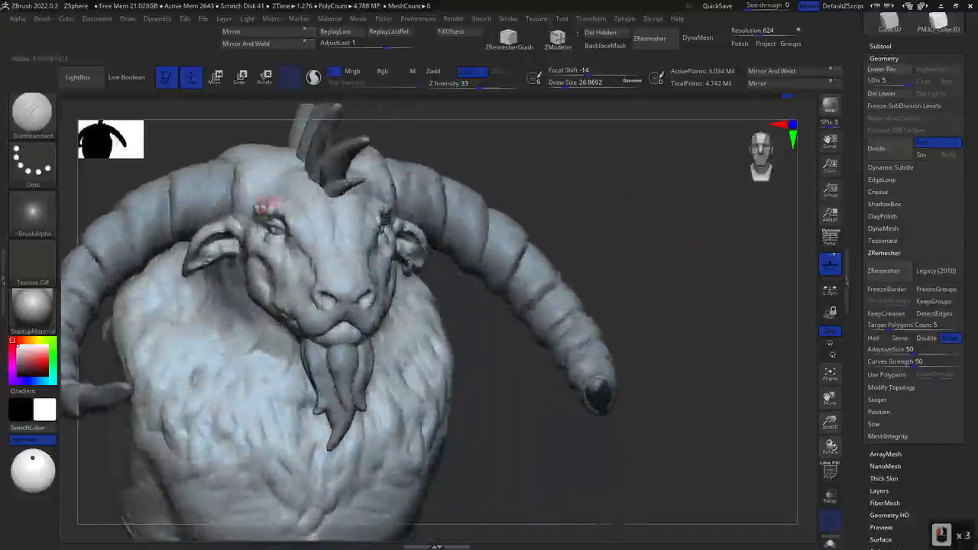
{"action": "key", "text": "b"}
{"action": "key", "text": "s"}
{"action": "key", "text": "t"}
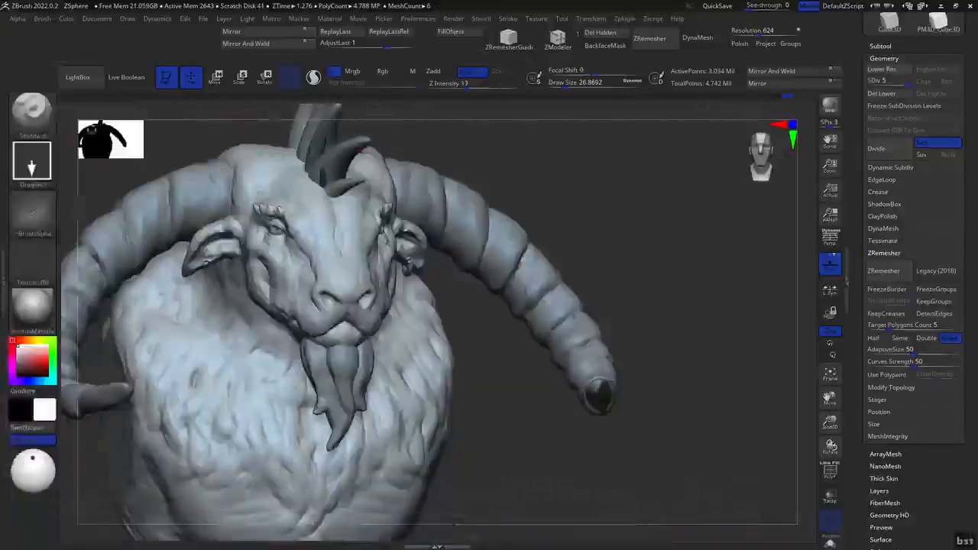
{"action": "left_click", "coordinate": [78, 77]}
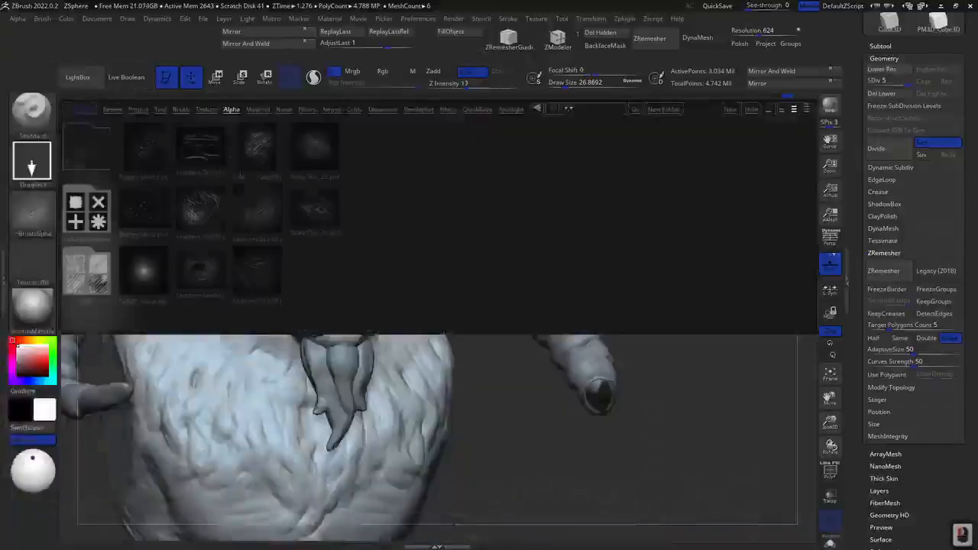
{"action": "double_click", "coordinate": [144, 208]}
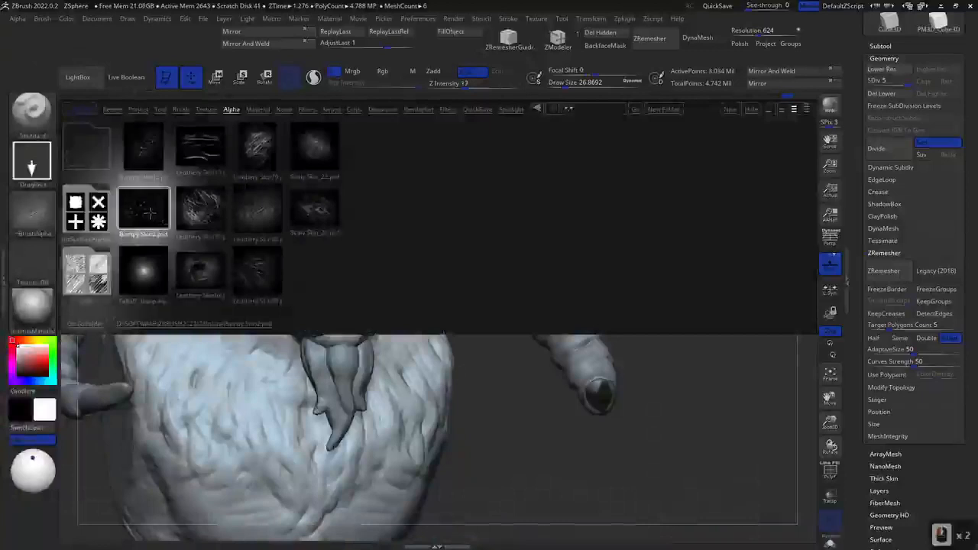
{"action": "double_click", "coordinate": [151, 215]}
{"action": "left_click", "coordinate": [553, 414]}
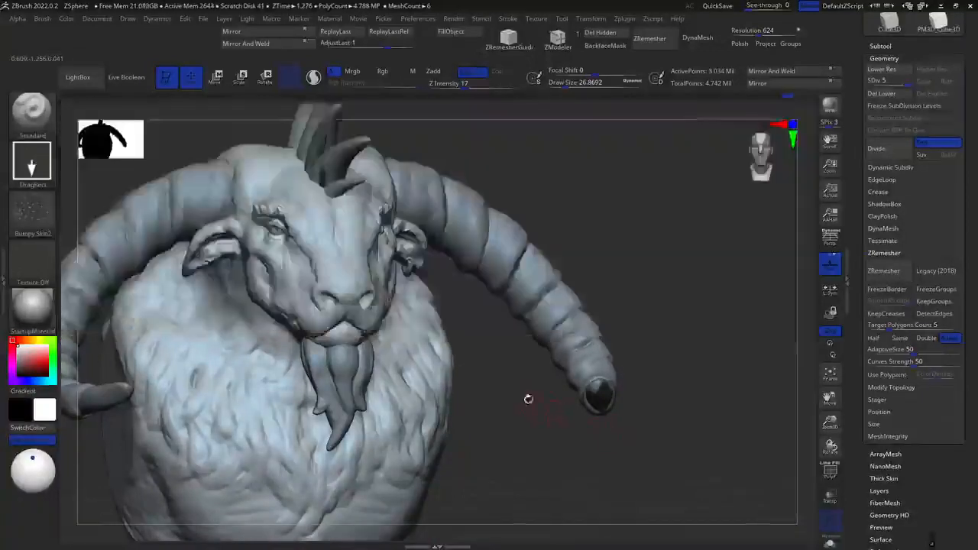
Stamp the bumpy skin texture onto the muzzle around the nostrils and upper lip, undoing the unwanted stamp
{"action": "right_click_drag", "start_coordinate": [528, 399], "coordinate": [550, 446], "text": "ctrl"}
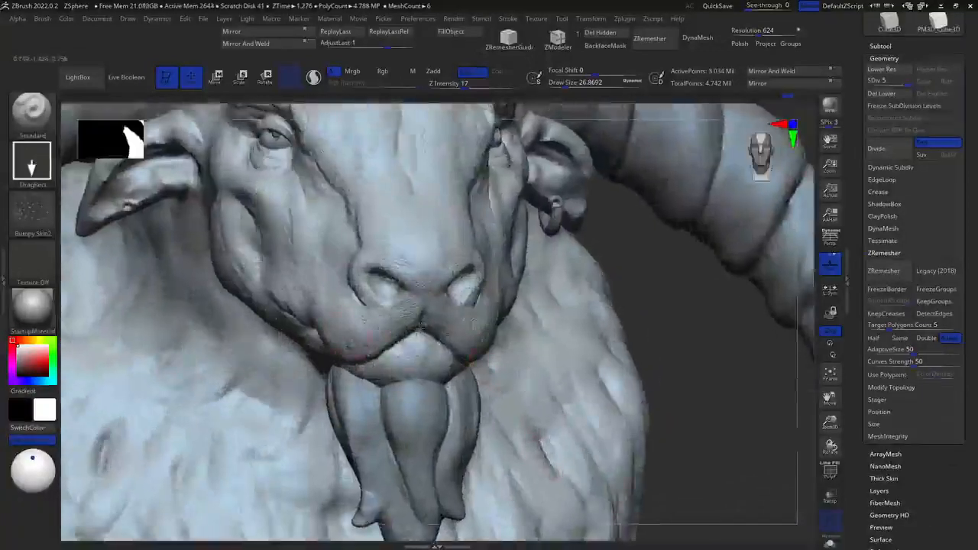
{"action": "left_click_drag", "start_coordinate": [386, 304], "coordinate": [410, 331]}
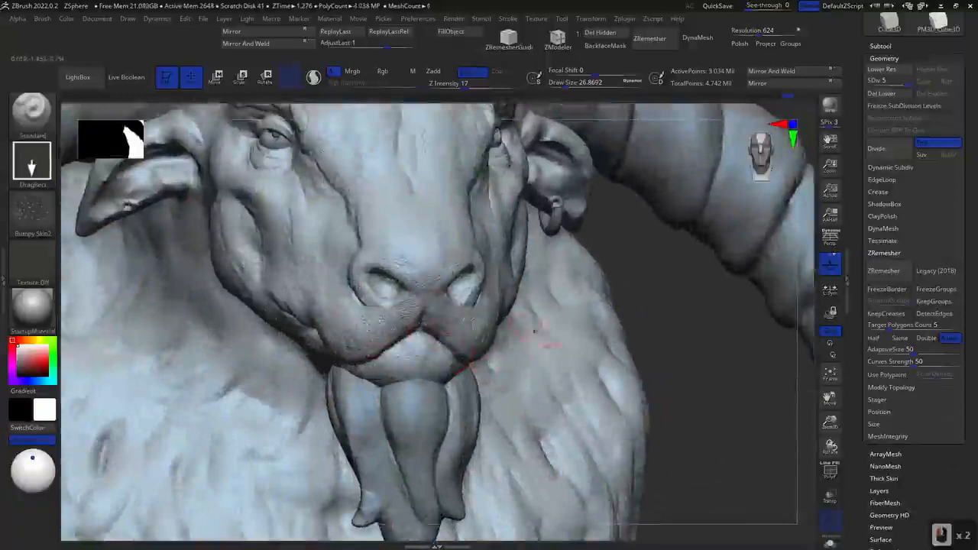
{"action": "mouse_move", "coordinate": [463, 296]}
{"action": "right_mouse_down"}
{"action": "mouse_move", "coordinate": [484, 259]}
{"action": "mouse_move", "coordinate": [603, 329]}
{"action": "mouse_move", "coordinate": [598, 305]}
{"action": "mouse_move", "coordinate": [634, 308]}
{"action": "right_mouse_up"}
{"action": "key", "text": "ctrl+z"}
Stamp the bumpy skin texture across the cheek, from beside the mouth up toward the nose
{"action": "left_click_drag", "start_coordinate": [387, 268], "coordinate": [376, 276]}
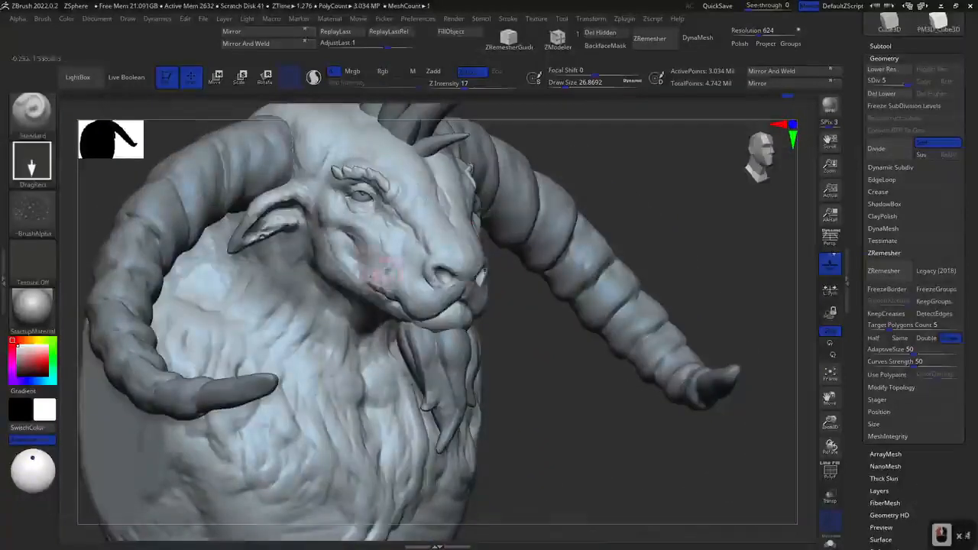
{"action": "right_click_drag", "start_coordinate": [459, 276], "coordinate": [524, 201], "text": "alt"}
{"action": "left_click_drag", "start_coordinate": [418, 208], "coordinate": [400, 186]}
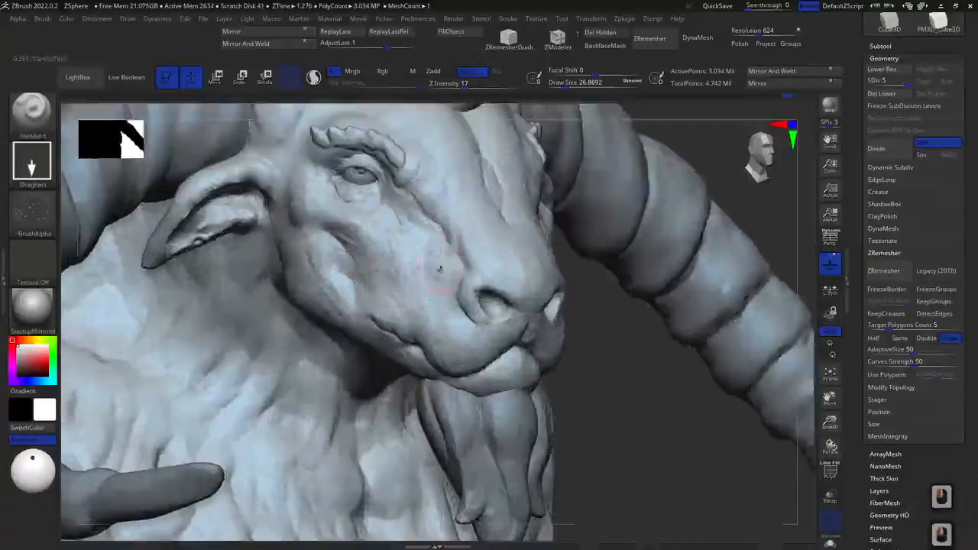
{"action": "left_click_drag", "start_coordinate": [398, 313], "coordinate": [408, 304]}
{"action": "left_click_drag", "start_coordinate": [433, 270], "coordinate": [446, 264]}
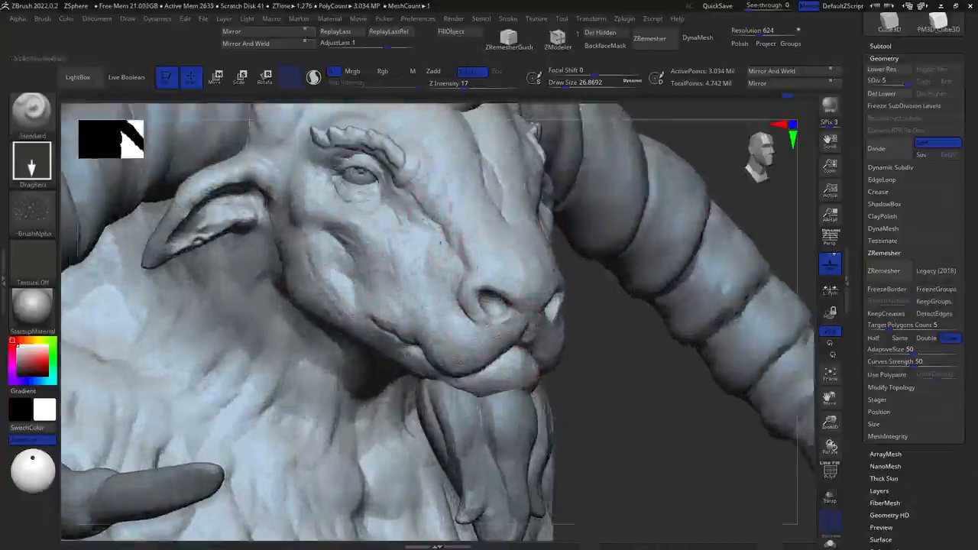
{"action": "mouse_move", "coordinate": [573, 399]}
{"action": "right_mouse_down", "text": "alt"}
{"action": "mouse_move", "coordinate": [560, 360]}
{"action": "mouse_move", "coordinate": [556, 401]}
{"action": "mouse_move", "coordinate": [611, 353]}
{"action": "mouse_move", "coordinate": [608, 377]}
{"action": "right_mouse_up", "text": "alt"}
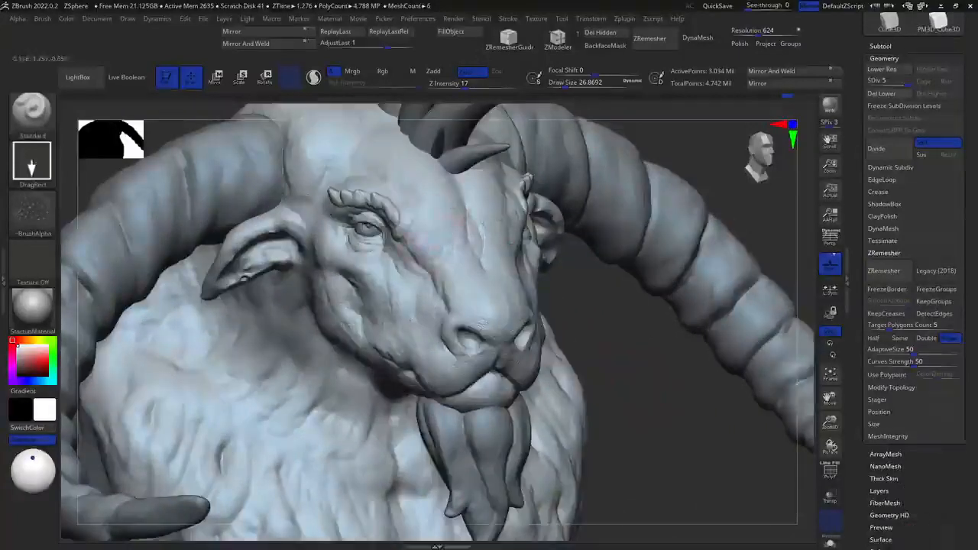
Mask a thin jagged scar line diagonally across the bridge of the nose at draw size about 5, and invert the mask
{"action": "key", "text": "space"}
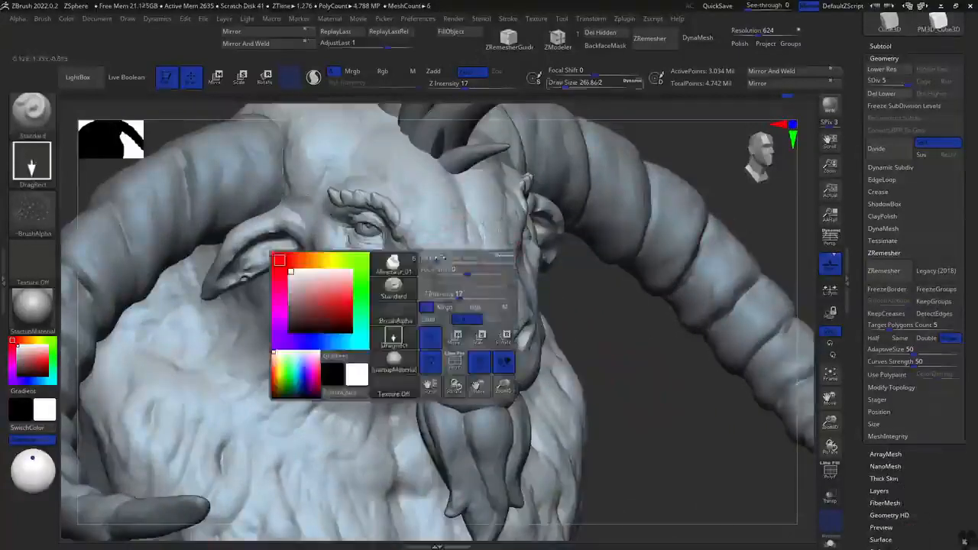
{"action": "left_click", "coordinate": [436, 260]}
{"action": "key", "text": "ctrl"}
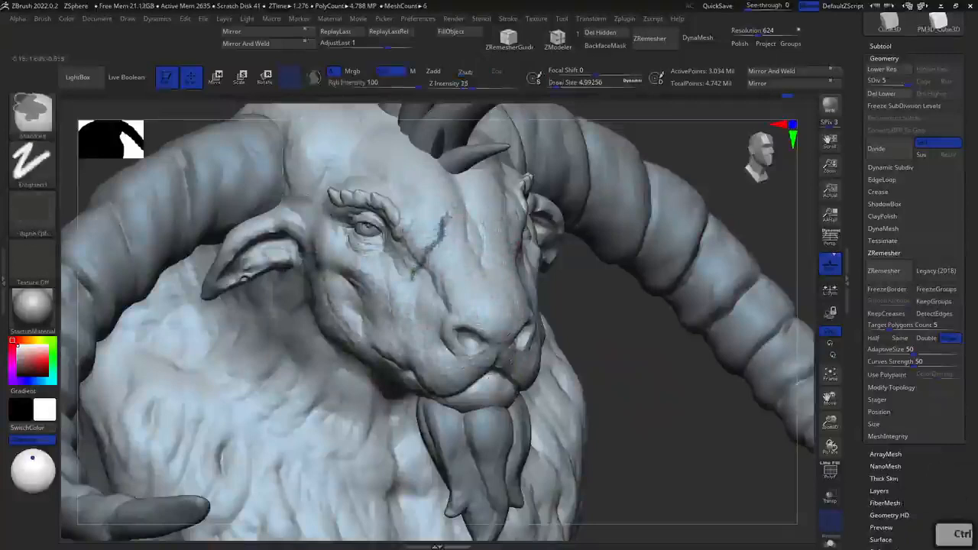
{"action": "left_click_drag", "start_coordinate": [472, 207], "coordinate": [475, 198], "text": "ctrl"}
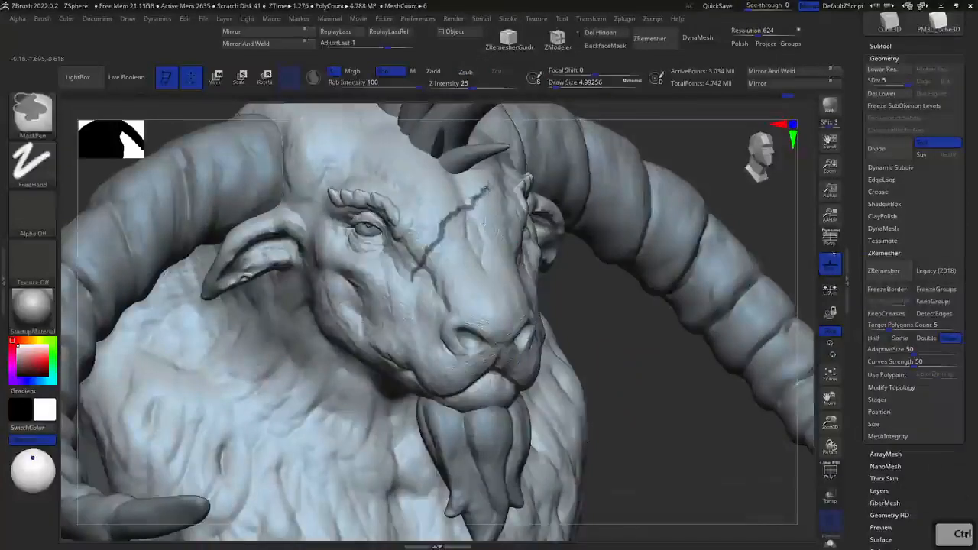
{"action": "left_click", "coordinate": [489, 200], "text": "ctrl"}
{"action": "left_click", "coordinate": [649, 382], "text": "ctrl"}
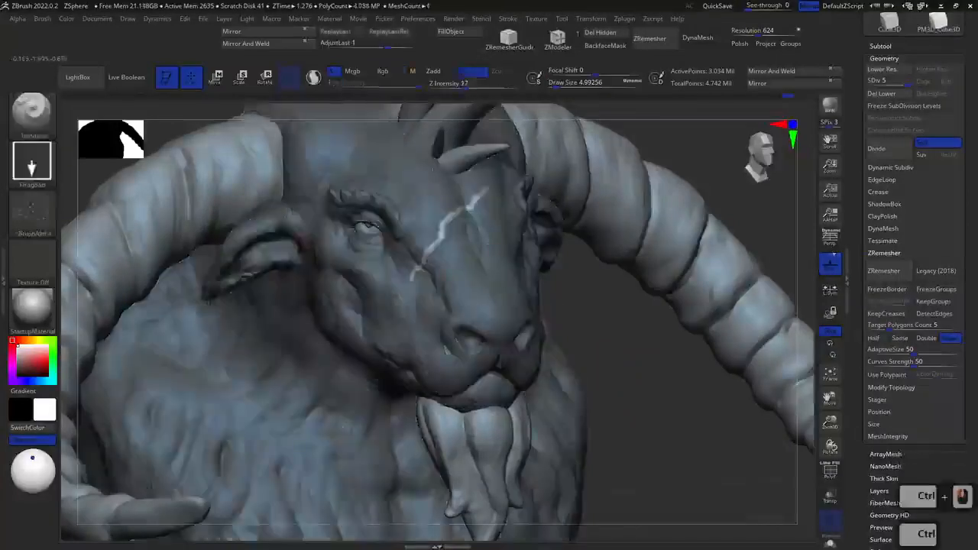
Sculpt the unmasked scar line with ClayBuildup at draw size about 16, clear the mask and check the face from the front
{"action": "key", "text": "b"}
{"action": "key", "text": "c"}
{"action": "key", "text": "b"}
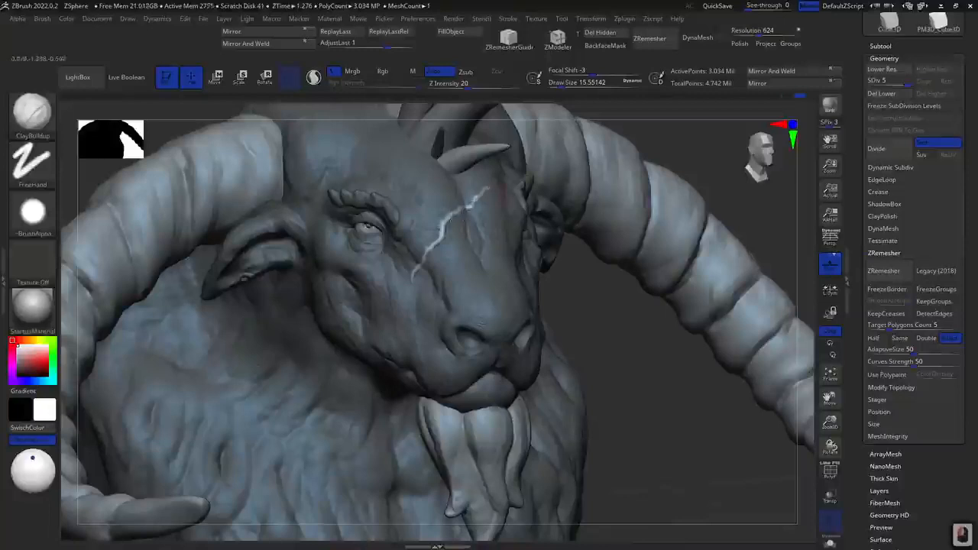
{"action": "left_click_drag", "start_coordinate": [561, 288], "coordinate": [577, 307], "text": "ctrl"}
{"action": "right_click_drag", "start_coordinate": [578, 307], "coordinate": [534, 294]}
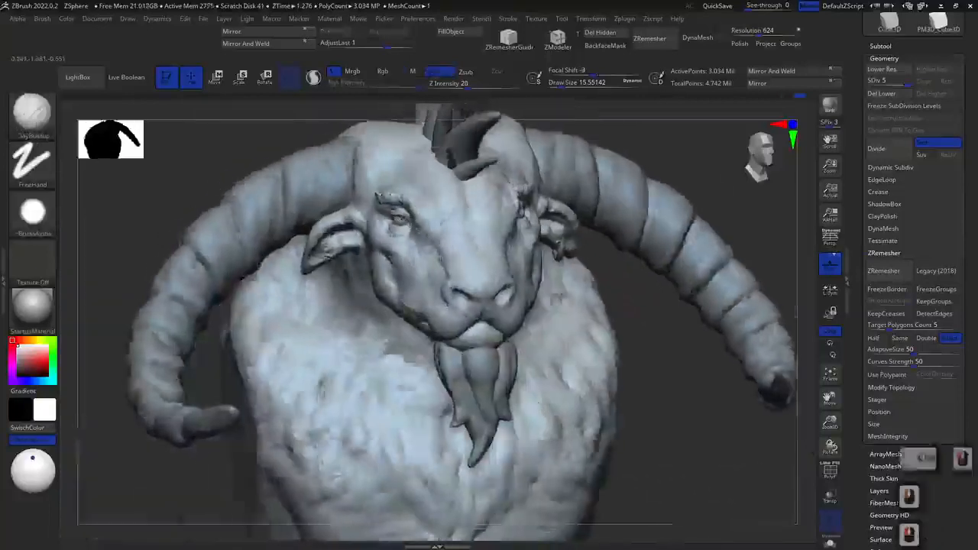
{"action": "right_click_drag", "start_coordinate": [618, 275], "coordinate": [630, 162], "text": "ctrl"}
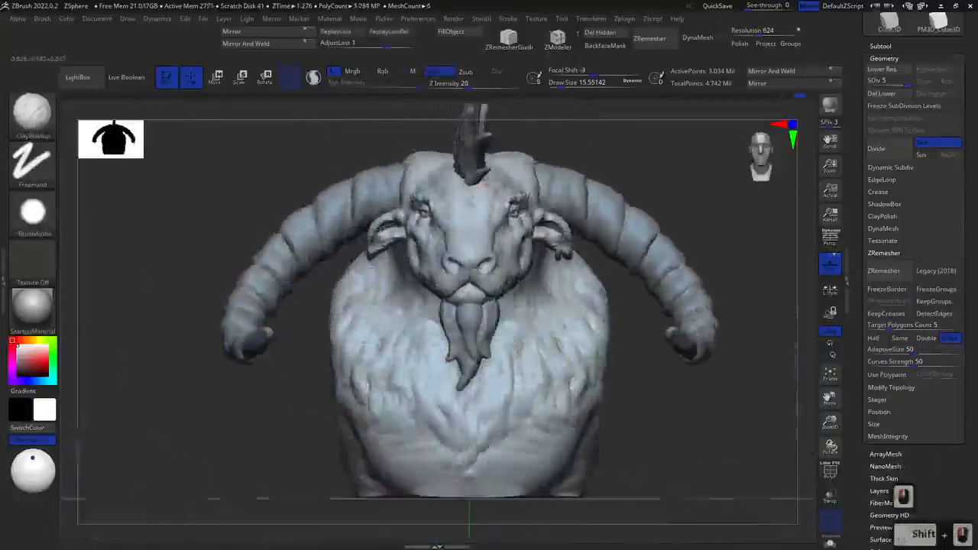
{"action": "right_click_drag", "start_coordinate": [611, 127], "coordinate": [590, 214], "text": "ctrl"}
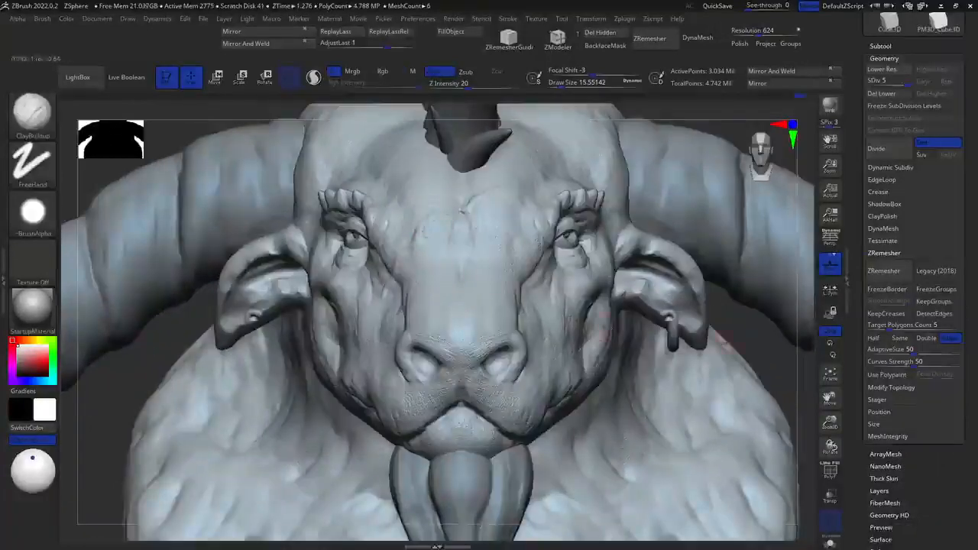
Carve a vertical scar down the other cheek and a short cut above the upper lip with DamStandard at draw size about 11
{"action": "right_click_drag", "start_coordinate": [743, 341], "coordinate": [603, 330]}
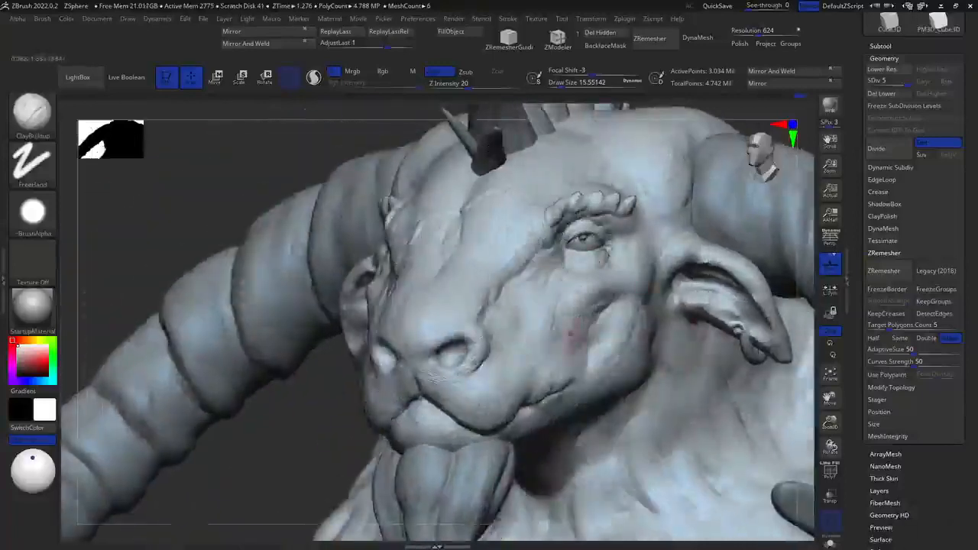
{"action": "key", "text": "b"}
{"action": "key", "text": "d"}
{"action": "key", "text": "s"}
{"action": "key", "text": "space"}
{"action": "mouse_move", "coordinate": [587, 337]}
{"action": "left_mouse_down"}
{"action": "mouse_move", "coordinate": [545, 347]}
{"action": "mouse_move", "coordinate": [555, 340]}
{"action": "left_mouse_up"}
{"action": "key", "text": "space"}
{"action": "left_click_drag", "start_coordinate": [553, 301], "coordinate": [545, 349]}
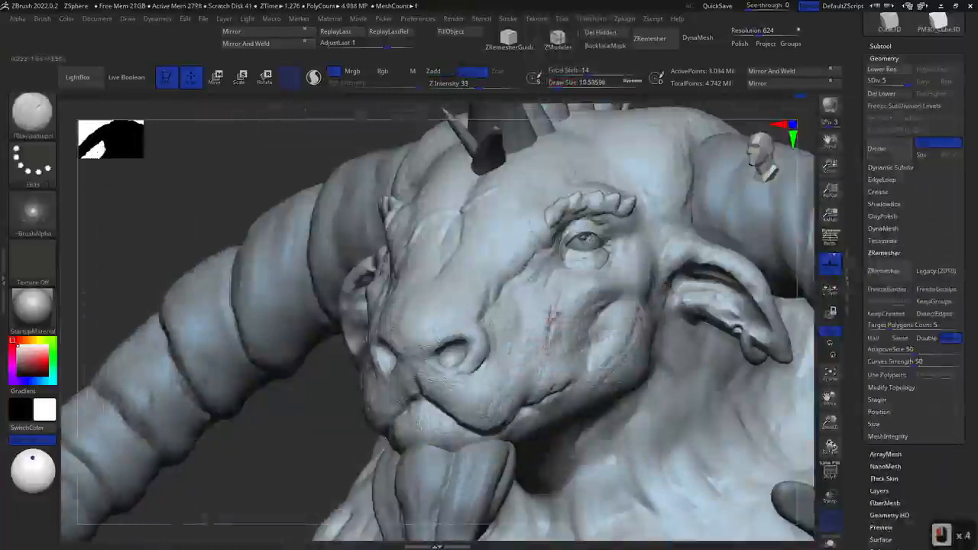
{"action": "mouse_move", "coordinate": [550, 299]}
{"action": "left_mouse_down"}
{"action": "mouse_move", "coordinate": [549, 287]}
{"action": "mouse_move", "coordinate": [546, 345]}
{"action": "left_mouse_up"}
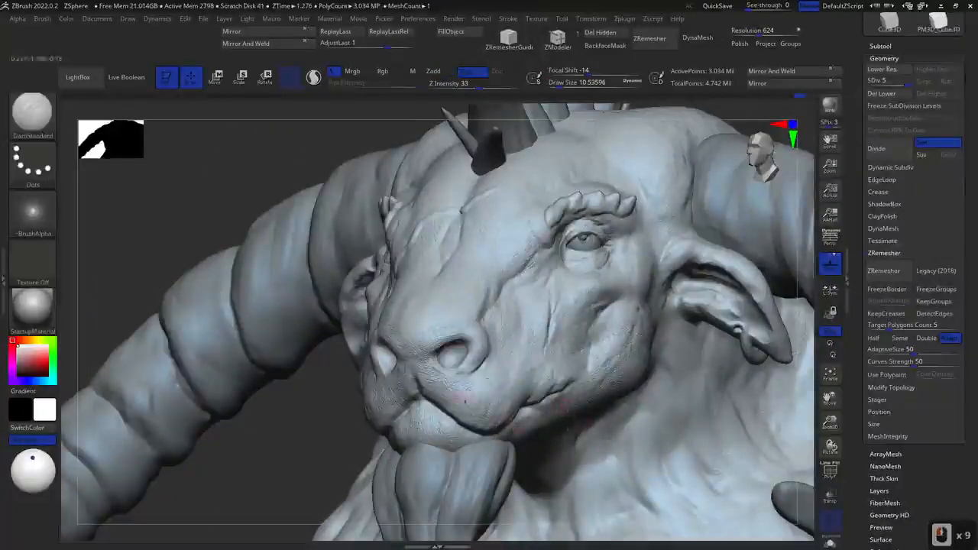
{"action": "mouse_move", "coordinate": [475, 393]}
{"action": "left_mouse_down"}
{"action": "mouse_move", "coordinate": [472, 400]}
{"action": "mouse_move", "coordinate": [483, 381]}
{"action": "left_mouse_up"}
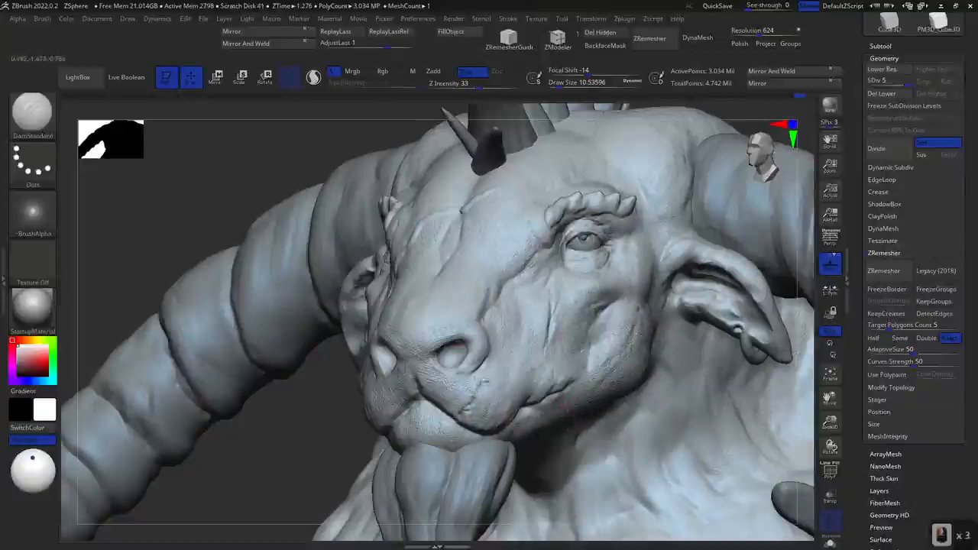
Make the curved horns the active subtool and set the Standard brush with DragRect to Alpha 60
{"action": "left_click_drag", "start_coordinate": [802, 417], "coordinate": [810, 290], "text": "alt"}
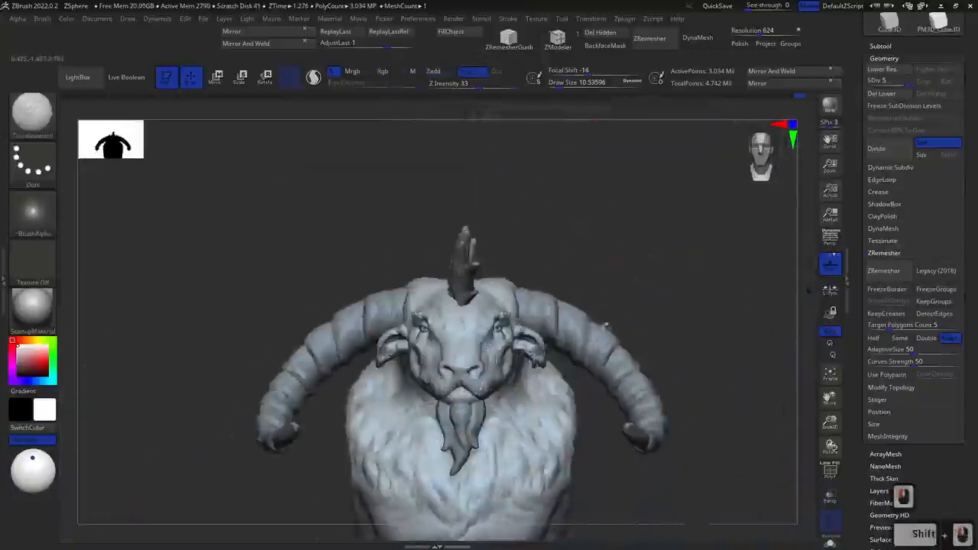
{"action": "mouse_move", "coordinate": [606, 326]}
{"action": "left_mouse_down", "text": "alt"}
{"action": "mouse_move", "coordinate": [653, 250]}
{"action": "mouse_move", "coordinate": [628, 327]}
{"action": "mouse_move", "coordinate": [577, 225]}
{"action": "left_mouse_up", "text": "alt"}
{"action": "left_click", "coordinate": [612, 330], "text": "alt"}
{"action": "key", "text": "b"}
{"action": "key", "text": "s"}
{"action": "key", "text": "t"}
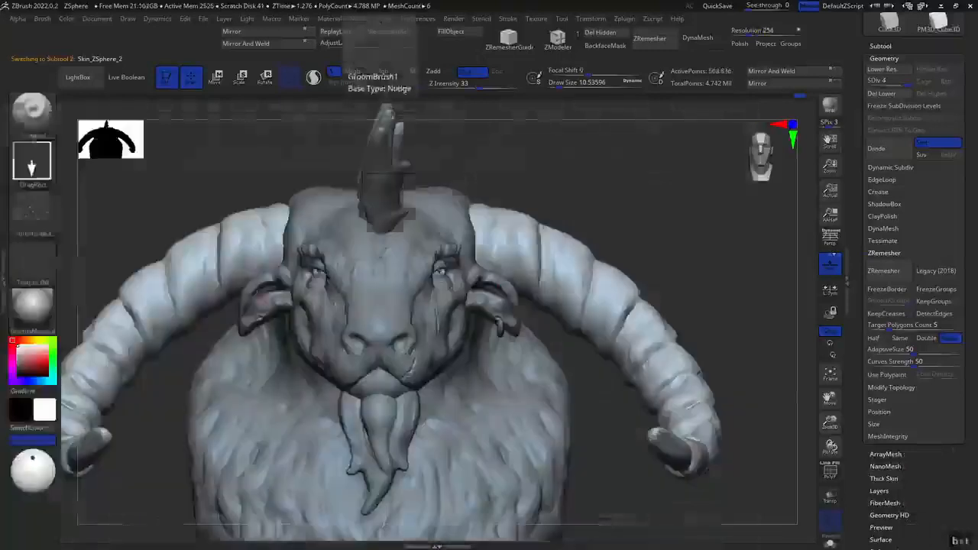
{"action": "left_click", "coordinate": [32, 210]}
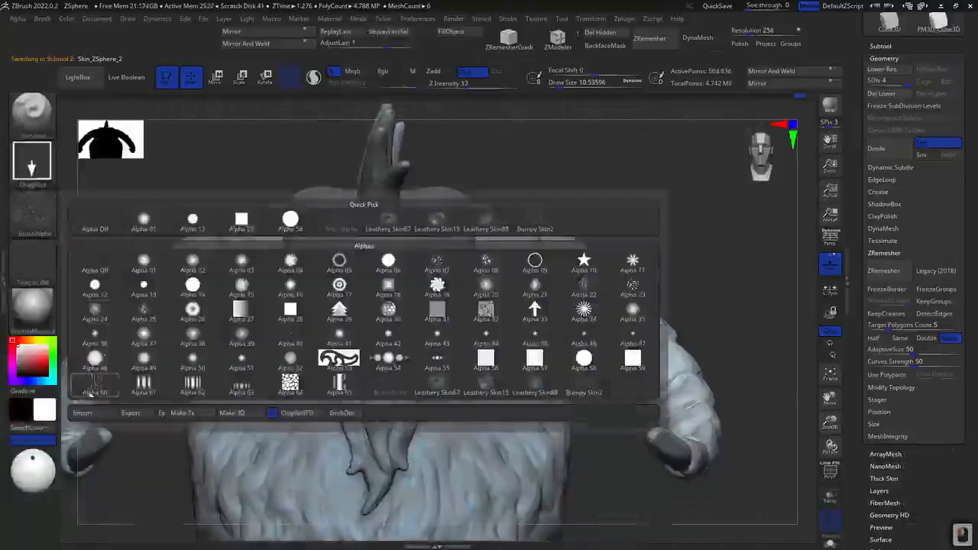
{"action": "left_click", "coordinate": [95, 388]}
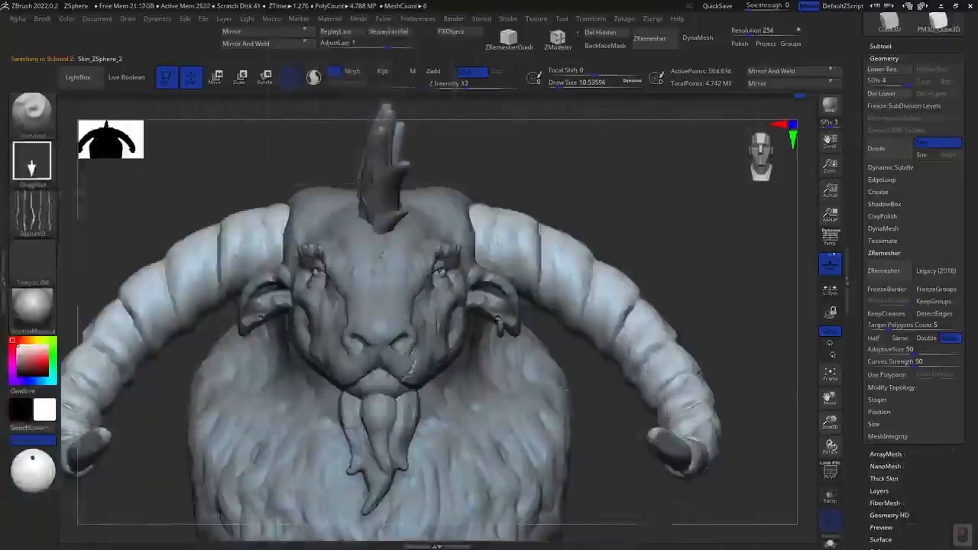
Undo the first test stamp, set Z Intensity to 10 and stamp the streaked texture onto the horn segment nearest the head
{"action": "left_click_drag", "start_coordinate": [501, 244], "coordinate": [507, 255]}
{"action": "key", "text": "ctrl+z"}
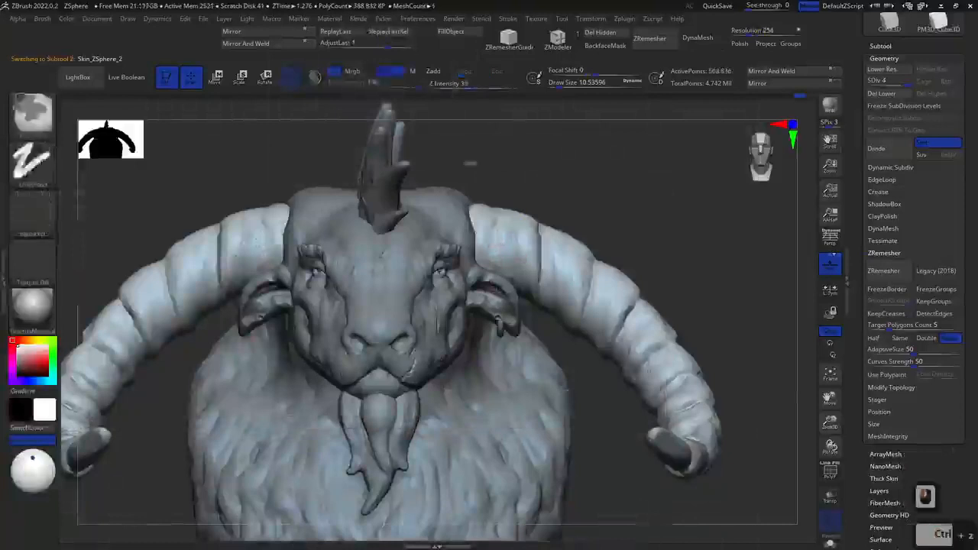
{"action": "left_click_drag", "start_coordinate": [450, 86], "coordinate": [456, 86]}
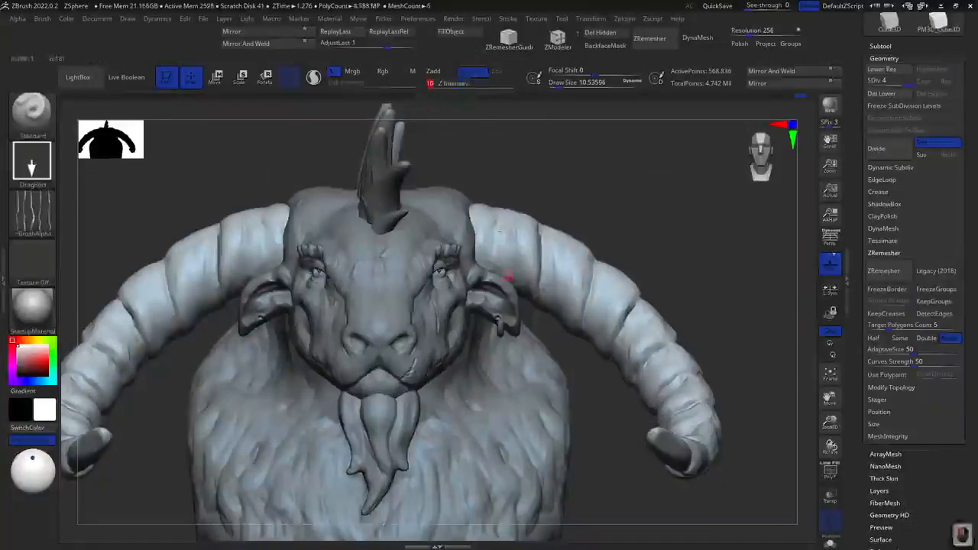
{"action": "left_click_drag", "start_coordinate": [494, 224], "coordinate": [509, 237]}
{"action": "left_click_drag", "start_coordinate": [511, 234], "coordinate": [514, 243]}
{"action": "left_click_drag", "start_coordinate": [520, 233], "coordinate": [521, 240]}
Reduce the draw size to about 7 and stamp the streaked texture onto the next horn segments outward
{"action": "right_click", "coordinate": [514, 333]}
{"action": "left_click_drag", "start_coordinate": [527, 341], "coordinate": [523, 341]}
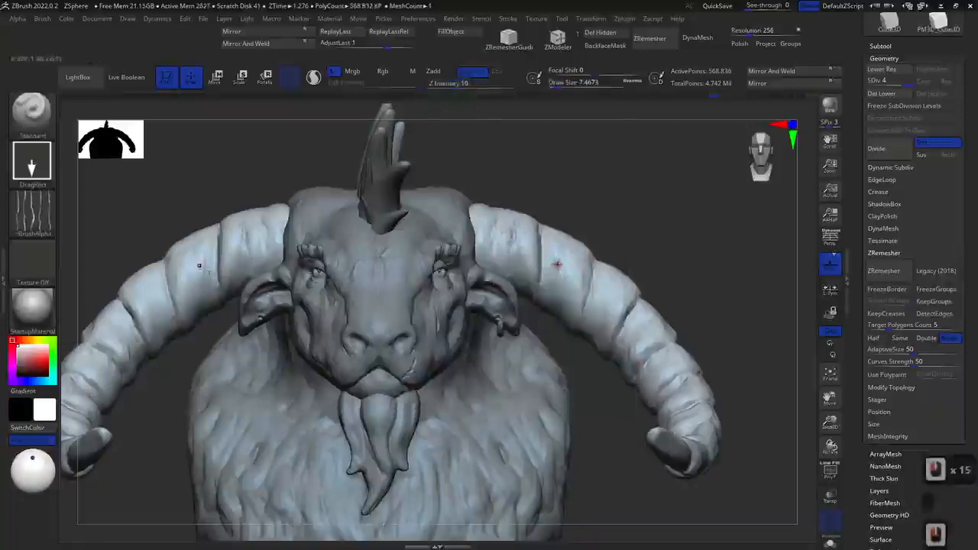
{"action": "mouse_move", "coordinate": [557, 262]}
{"action": "left_mouse_down"}
{"action": "mouse_move", "coordinate": [577, 271]}
{"action": "mouse_move", "coordinate": [556, 255]}
{"action": "left_mouse_up"}
{"action": "left_click_drag", "start_coordinate": [593, 326], "coordinate": [595, 333]}
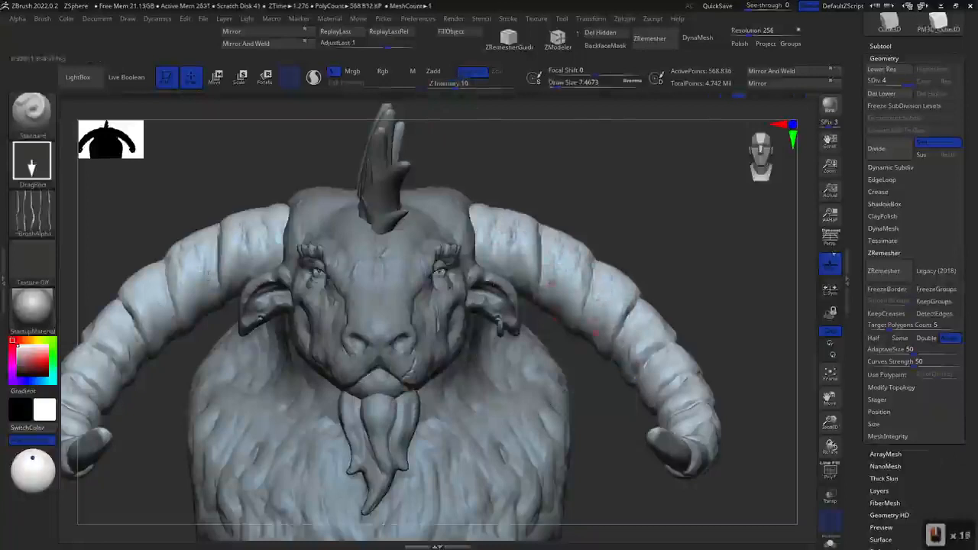
Stamp the streaked alpha texture onto the front of the outer horn segments toward the tips
{"action": "left_click_drag", "start_coordinate": [694, 285], "coordinate": [627, 348]}
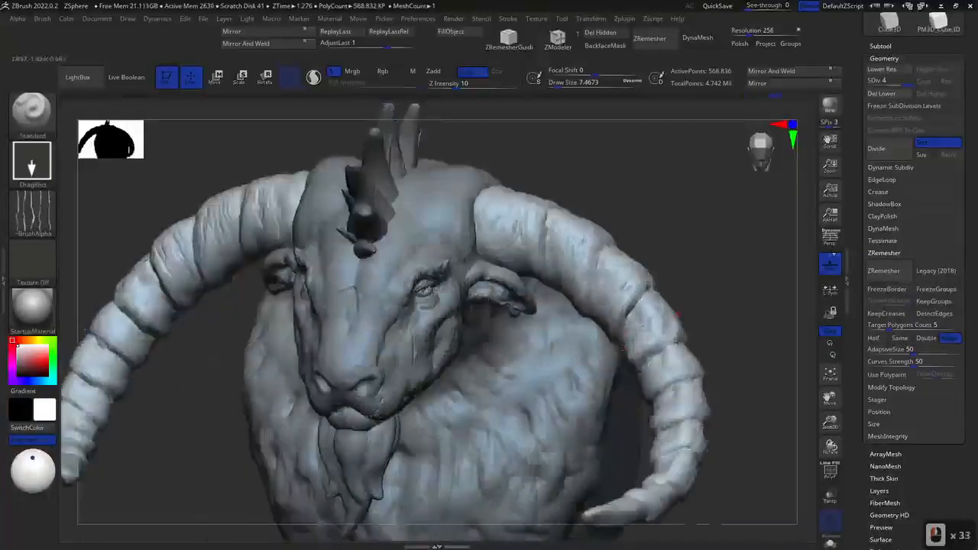
{"action": "left_click_drag", "start_coordinate": [675, 313], "coordinate": [657, 353]}
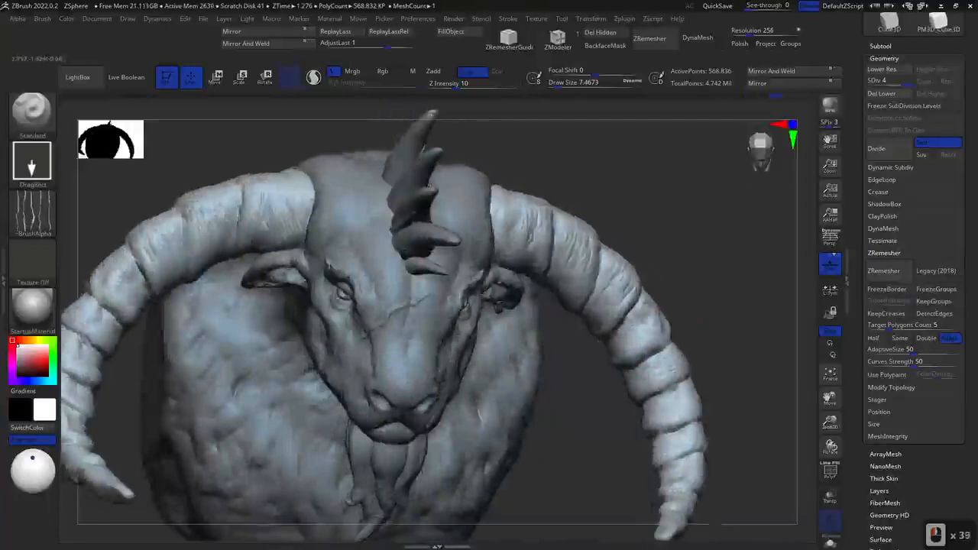
{"action": "left_click_drag", "start_coordinate": [656, 413], "coordinate": [647, 345]}
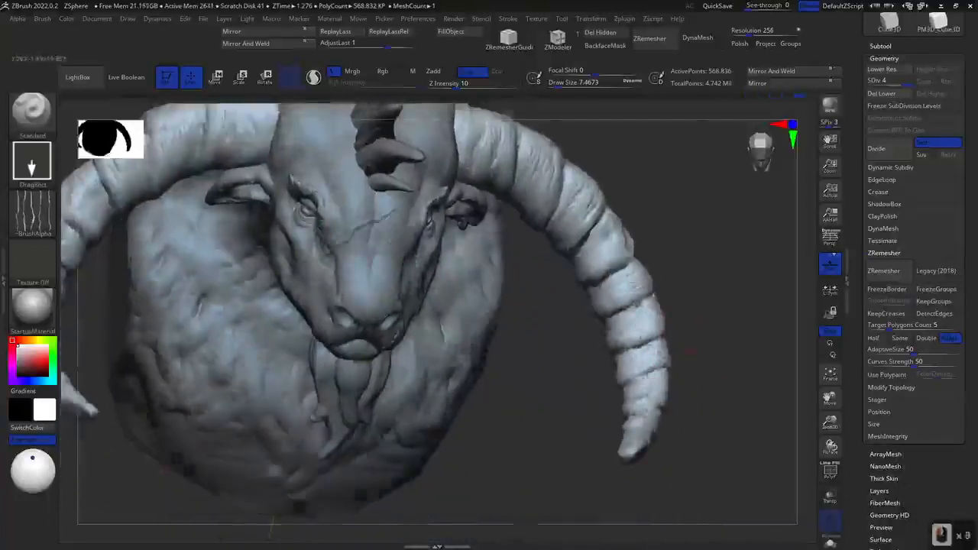
{"action": "left_click_drag", "start_coordinate": [650, 382], "coordinate": [740, 367]}
Stamp the streaked texture along the outward-facing side of the horn's segments
{"action": "left_click_drag", "start_coordinate": [621, 197], "coordinate": [752, 153]}
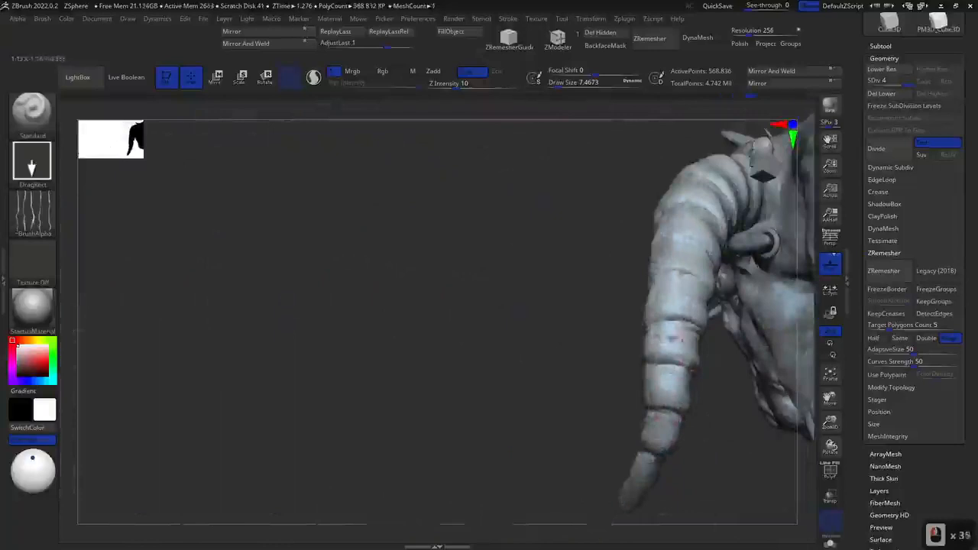
{"action": "left_click_drag", "start_coordinate": [622, 270], "coordinate": [618, 273]}
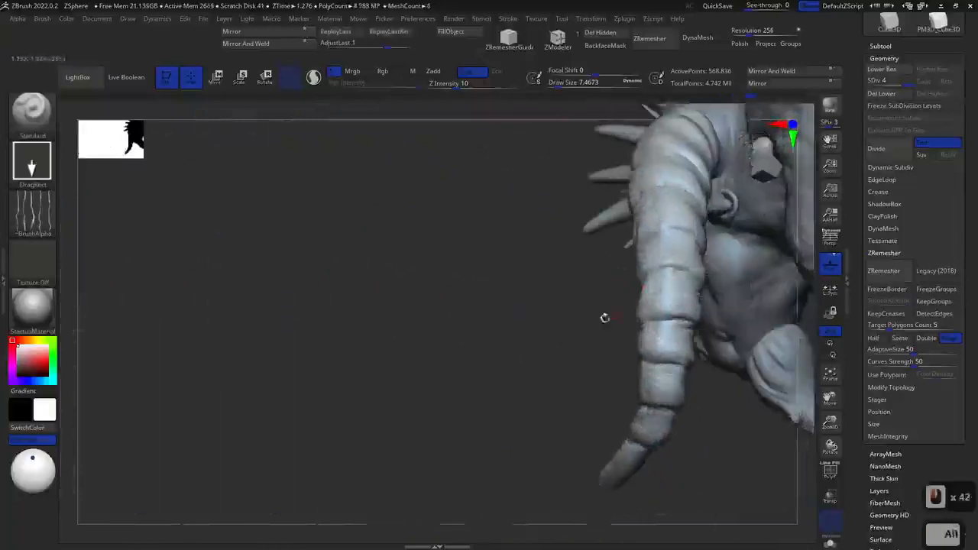
{"action": "left_click_drag", "start_coordinate": [604, 317], "coordinate": [641, 385]}
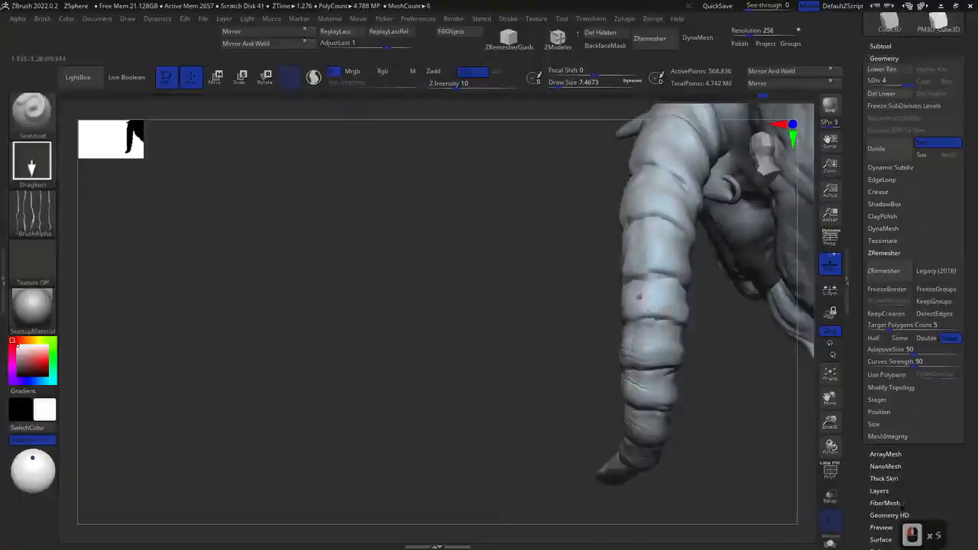
{"action": "right_click_drag", "start_coordinate": [621, 220], "coordinate": [645, 284], "text": "alt"}
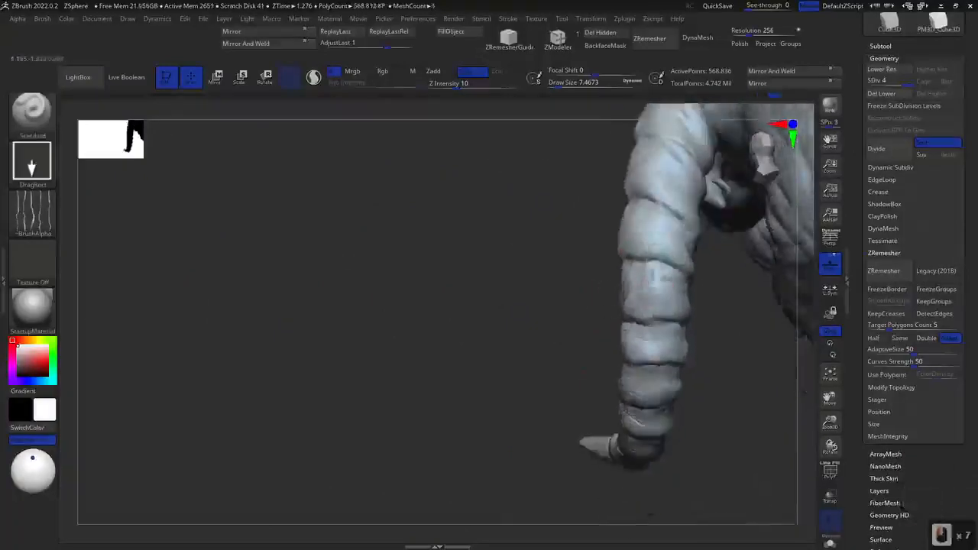
{"action": "left_click_drag", "start_coordinate": [674, 238], "coordinate": [645, 231]}
{"action": "mouse_move", "coordinate": [654, 231]}
{"action": "left_mouse_down"}
{"action": "mouse_move", "coordinate": [657, 239]}
{"action": "mouse_move", "coordinate": [664, 228]}
{"action": "left_mouse_up"}
{"action": "right_click_drag", "start_coordinate": [660, 224], "coordinate": [649, 297], "text": "alt"}
{"action": "mouse_move", "coordinate": [665, 247]}
{"action": "left_mouse_down"}
{"action": "mouse_move", "coordinate": [668, 257]}
{"action": "mouse_move", "coordinate": [667, 243]}
{"action": "left_mouse_up"}
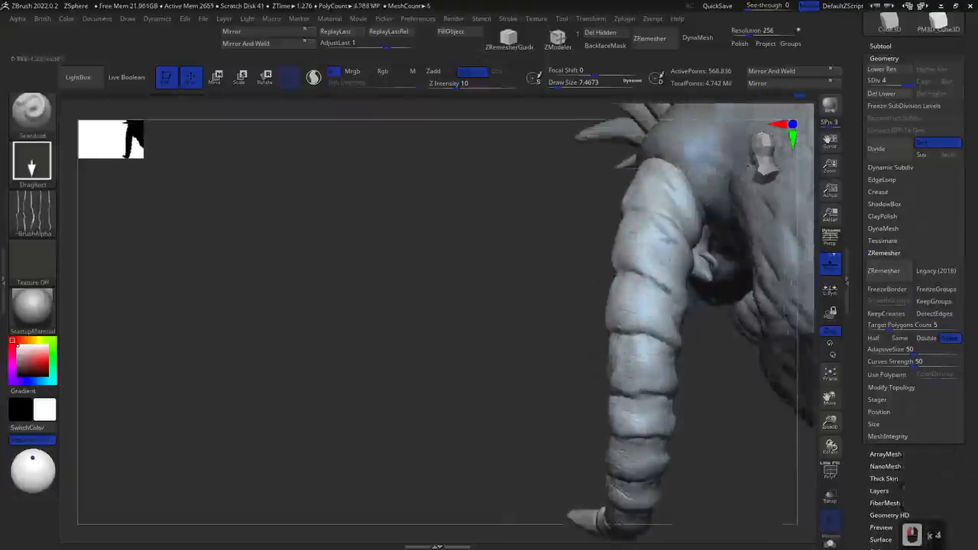
Stamp the streaked texture onto the rear side of the horn, covering the upper and middle segments
{"action": "right_click_drag", "start_coordinate": [596, 292], "coordinate": [593, 275]}
{"action": "left_click_drag", "start_coordinate": [651, 184], "coordinate": [654, 197]}
{"action": "left_click_drag", "start_coordinate": [671, 200], "coordinate": [674, 209]}
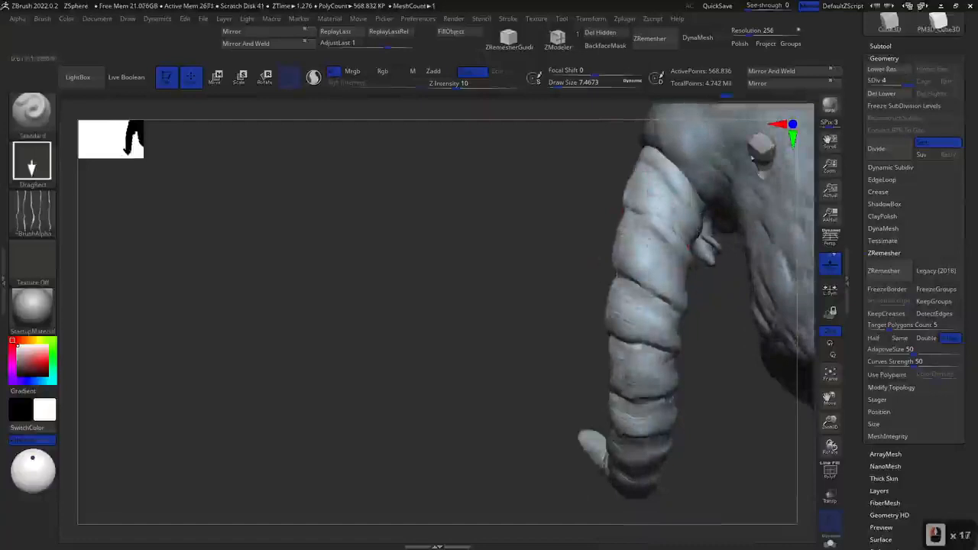
{"action": "right_click_drag", "start_coordinate": [689, 246], "coordinate": [641, 216]}
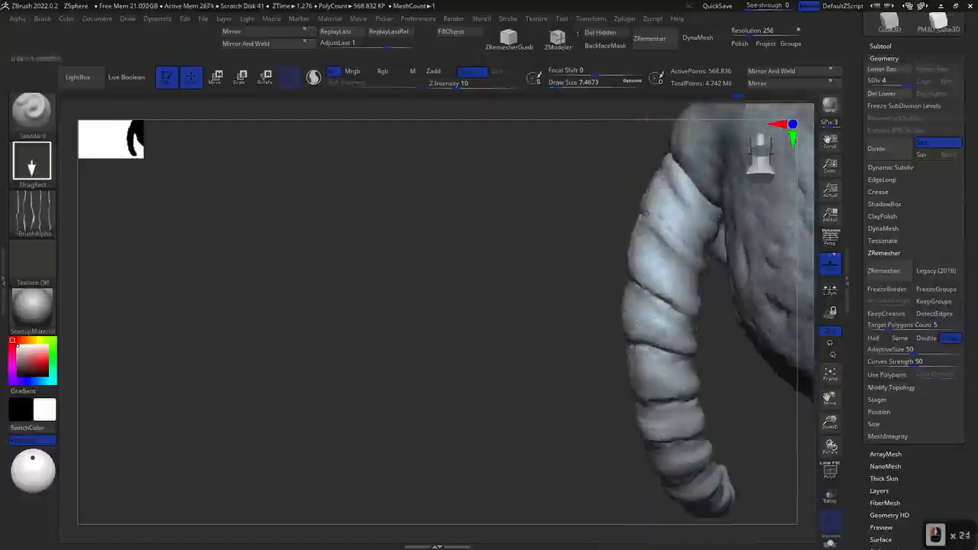
{"action": "left_click_drag", "start_coordinate": [657, 304], "coordinate": [660, 311]}
{"action": "left_click_drag", "start_coordinate": [673, 289], "coordinate": [667, 281]}
{"action": "left_click_drag", "start_coordinate": [666, 264], "coordinate": [706, 252]}
{"action": "right_click_drag", "start_coordinate": [710, 299], "coordinate": [682, 280]}
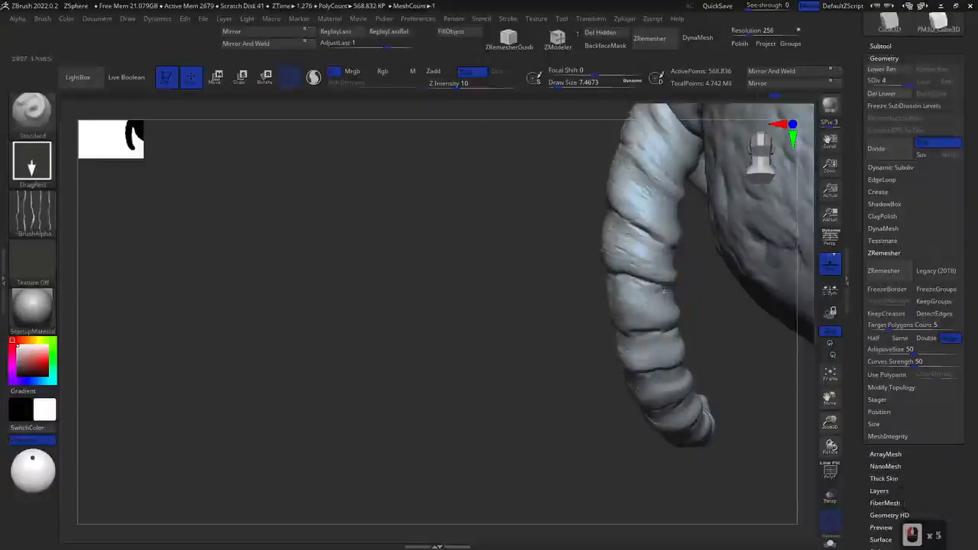
{"action": "right_click_drag", "start_coordinate": [667, 437], "coordinate": [664, 357]}
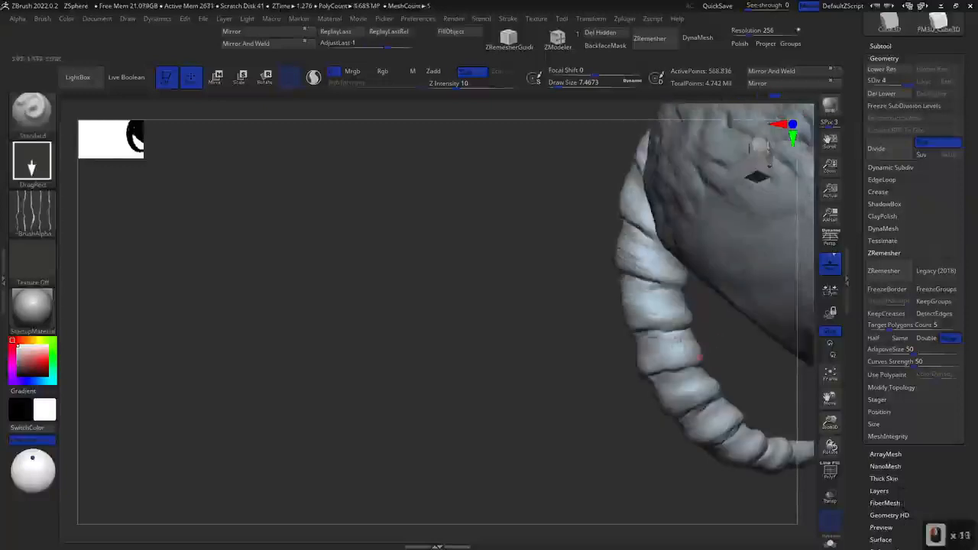
Stamp the streaked texture onto the underside of the horn's middle segments
{"action": "left_click_drag", "start_coordinate": [721, 391], "coordinate": [796, 386]}
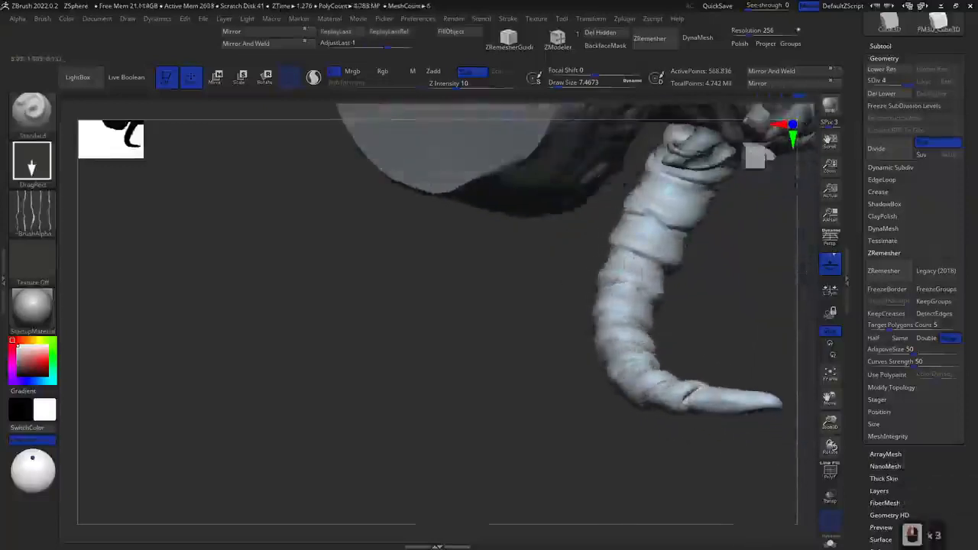
{"action": "left_click_drag", "start_coordinate": [620, 252], "coordinate": [640, 229]}
{"action": "left_click_drag", "start_coordinate": [657, 234], "coordinate": [659, 238]}
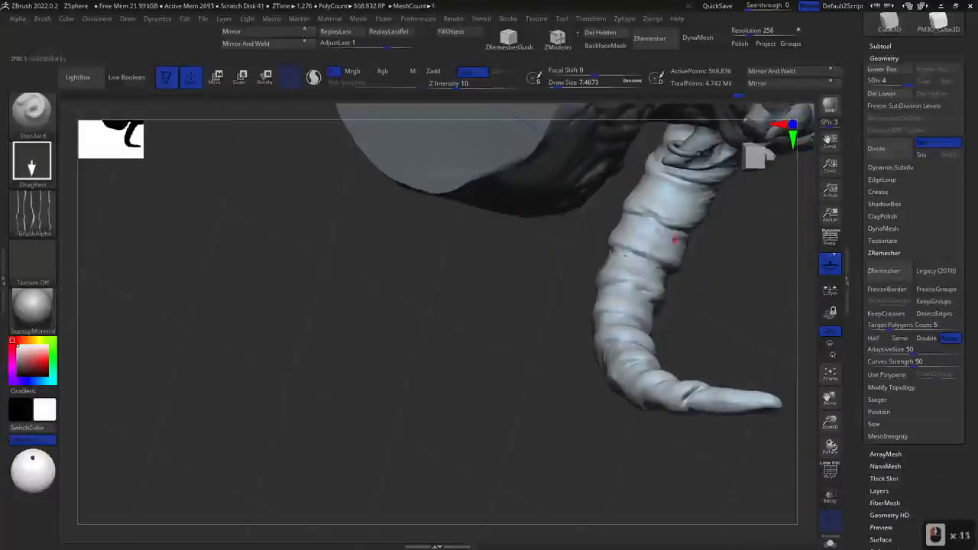
{"action": "left_click_drag", "start_coordinate": [663, 187], "coordinate": [671, 197]}
{"action": "mouse_move", "coordinate": [662, 188]}
{"action": "left_mouse_down"}
{"action": "mouse_move", "coordinate": [676, 197]}
{"action": "mouse_move", "coordinate": [666, 218]}
{"action": "left_mouse_up"}
{"action": "left_click_drag", "start_coordinate": [714, 298], "coordinate": [767, 320]}
{"action": "left_click_drag", "start_coordinate": [651, 222], "coordinate": [657, 231]}
{"action": "left_click_drag", "start_coordinate": [622, 260], "coordinate": [629, 266]}
{"action": "left_click_drag", "start_coordinate": [638, 239], "coordinate": [643, 243]}
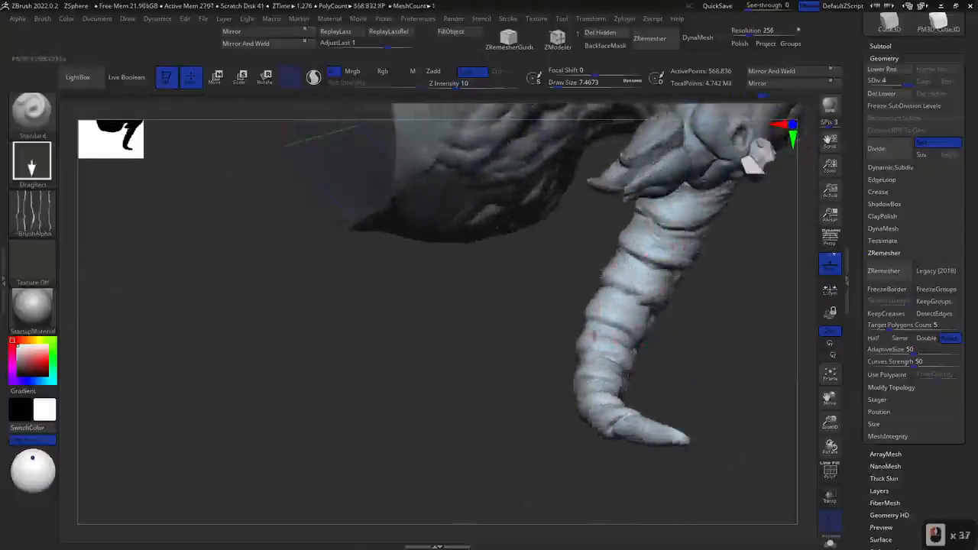
Continue the streaked stamps across the underside of the last horn segments before the tip
{"action": "left_click_drag", "start_coordinate": [594, 336], "coordinate": [600, 349]}
{"action": "left_click_drag", "start_coordinate": [654, 367], "coordinate": [649, 393]}
{"action": "left_click_drag", "start_coordinate": [592, 373], "coordinate": [596, 382]}
{"action": "mouse_move", "coordinate": [584, 368]}
{"action": "left_mouse_down"}
{"action": "mouse_move", "coordinate": [593, 379]}
{"action": "mouse_move", "coordinate": [594, 363]}
{"action": "left_mouse_up"}
{"action": "left_click_drag", "start_coordinate": [623, 378], "coordinate": [624, 385]}
{"action": "left_click_drag", "start_coordinate": [587, 413], "coordinate": [596, 418]}
{"action": "left_click_drag", "start_coordinate": [585, 420], "coordinate": [600, 423]}
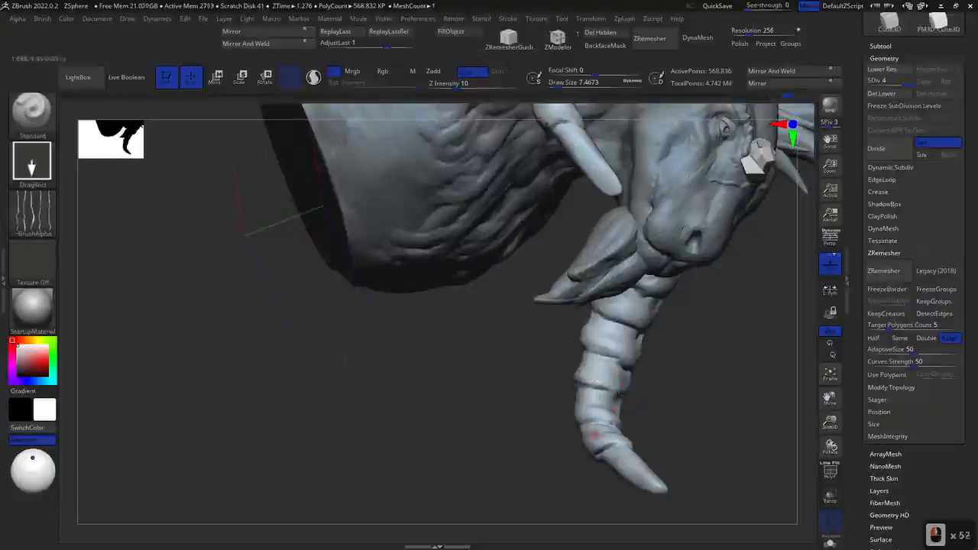
Build up the upper edges of the horn segments nearest the head with ClayBuildup at draw size about 35
{"action": "mouse_move", "coordinate": [620, 393]}
{"action": "right_mouse_down"}
{"action": "mouse_move", "coordinate": [504, 305]}
{"action": "mouse_move", "coordinate": [641, 266]}
{"action": "mouse_move", "coordinate": [650, 286]}
{"action": "mouse_move", "coordinate": [634, 267]}
{"action": "right_mouse_up"}
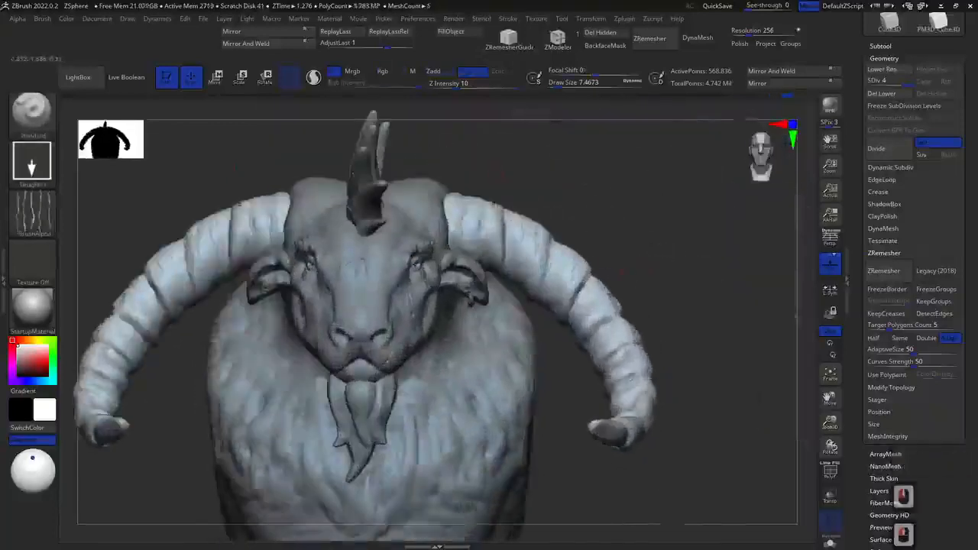
{"action": "key", "text": "b"}
{"action": "key", "text": "c"}
{"action": "key", "text": "b"}
{"action": "right_click_drag", "start_coordinate": [496, 176], "coordinate": [473, 180]}
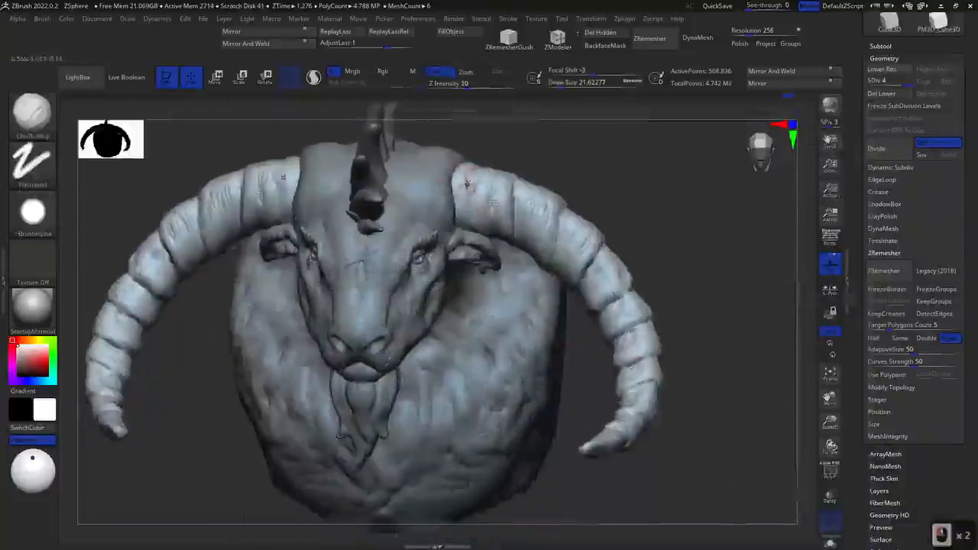
{"action": "mouse_move", "coordinate": [468, 176]}
{"action": "left_mouse_down"}
{"action": "mouse_move", "coordinate": [460, 180]}
{"action": "mouse_move", "coordinate": [529, 202]}
{"action": "left_mouse_up"}
{"action": "key", "text": "space"}
{"action": "left_click_drag", "start_coordinate": [591, 189], "coordinate": [579, 161]}
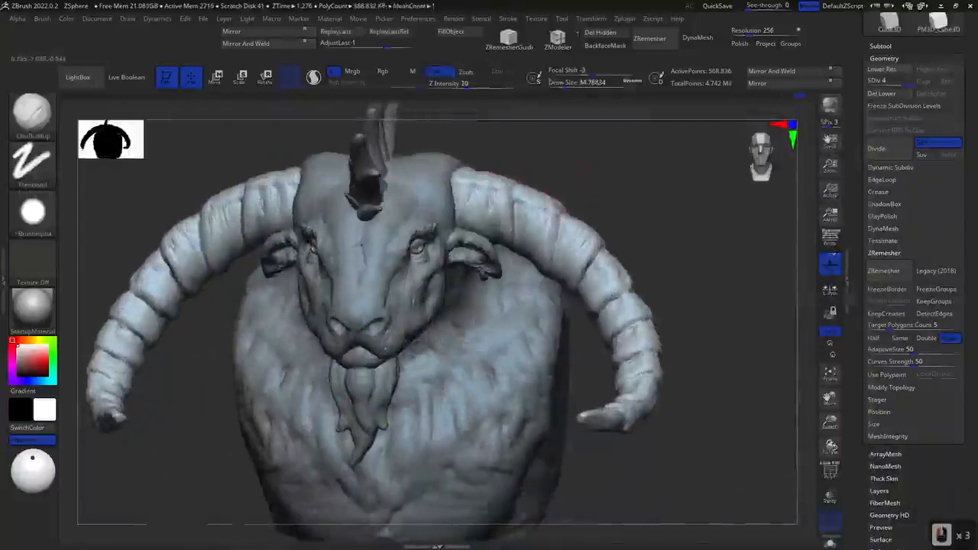
{"action": "left_click_drag", "start_coordinate": [537, 191], "coordinate": [544, 205]}
{"action": "mouse_move", "coordinate": [473, 189]}
{"action": "left_mouse_down"}
{"action": "mouse_move", "coordinate": [478, 200]}
{"action": "mouse_move", "coordinate": [457, 189]}
{"action": "mouse_move", "coordinate": [513, 197]}
{"action": "left_mouse_up"}
Carve a jagged crack along the top of the inner horn segments with DamStandard at Z Intensity 33
{"action": "key", "text": "b"}
{"action": "left_click", "coordinate": [472, 123]}
{"action": "key", "text": "space"}
{"action": "key", "text": "space"}
{"action": "left_click_drag", "start_coordinate": [518, 190], "coordinate": [529, 207]}
{"action": "left_click_drag", "start_coordinate": [533, 198], "coordinate": [537, 210]}
{"action": "mouse_move", "coordinate": [657, 183]}
{"action": "left_mouse_down"}
{"action": "mouse_move", "coordinate": [592, 187]}
{"action": "mouse_move", "coordinate": [562, 217]}
{"action": "left_mouse_up"}
{"action": "left_click_drag", "start_coordinate": [565, 212], "coordinate": [571, 231]}
{"action": "left_click_drag", "start_coordinate": [570, 231], "coordinate": [578, 241]}
Set the draw size to about 33 and extend the carved crack across the outer horn segments toward the tip
{"action": "key", "text": "space"}
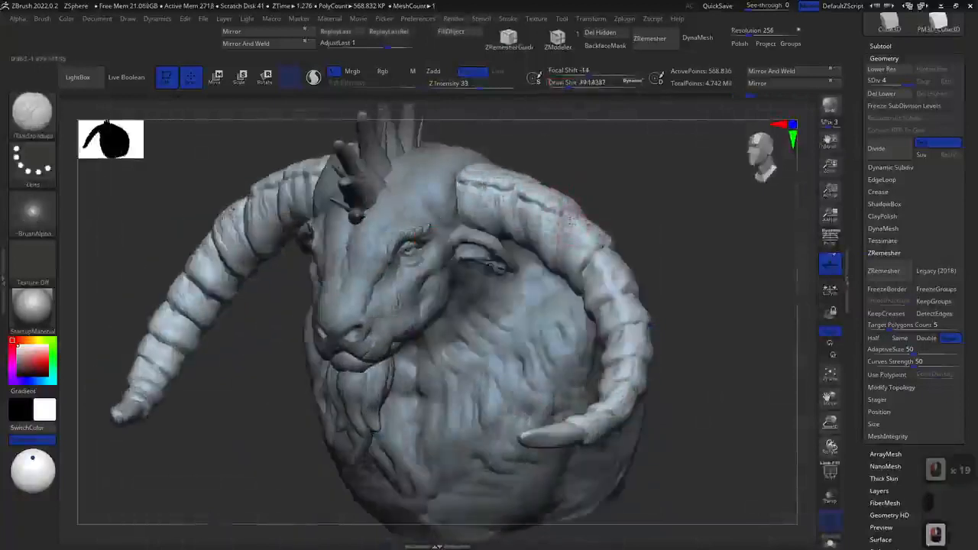
{"action": "key", "text": "space"}
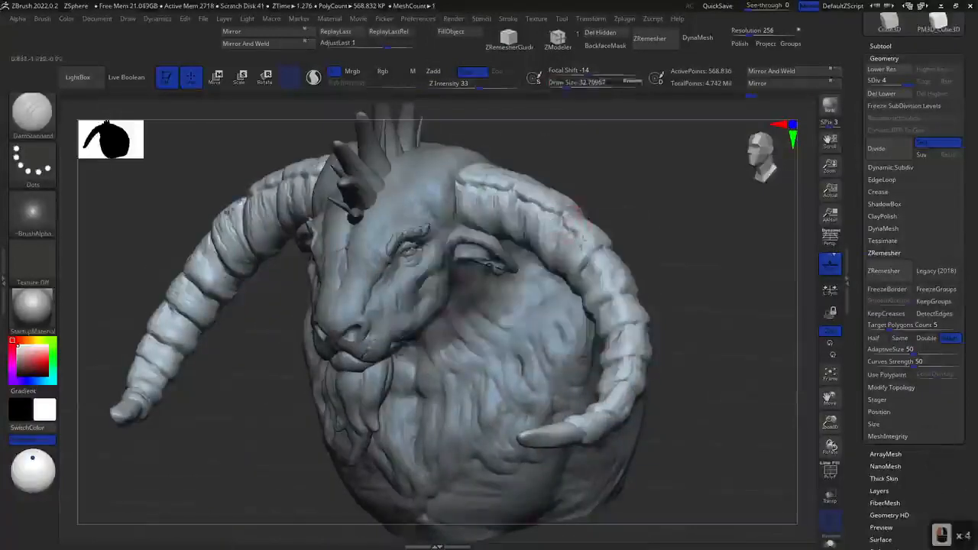
{"action": "left_click_drag", "start_coordinate": [577, 230], "coordinate": [608, 294]}
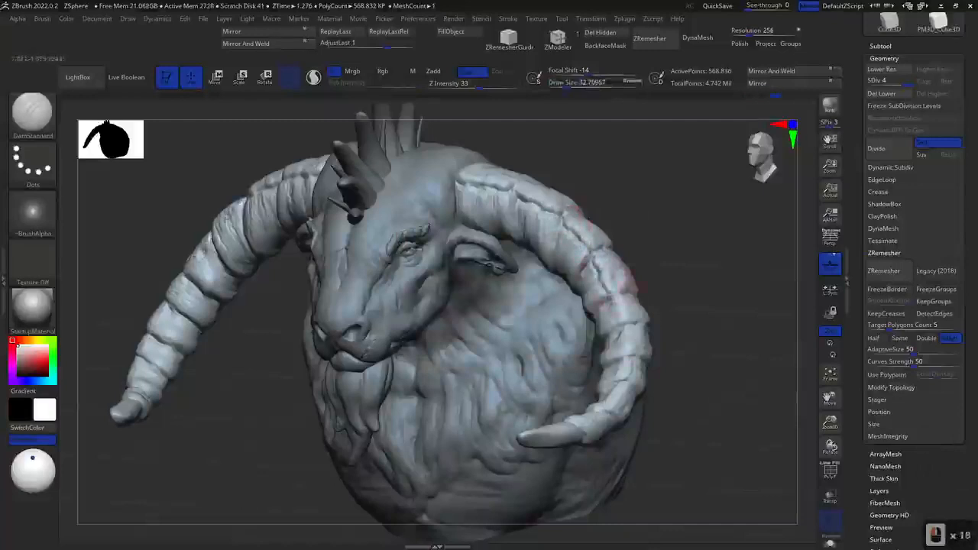
{"action": "left_click_drag", "start_coordinate": [680, 307], "coordinate": [753, 304]}
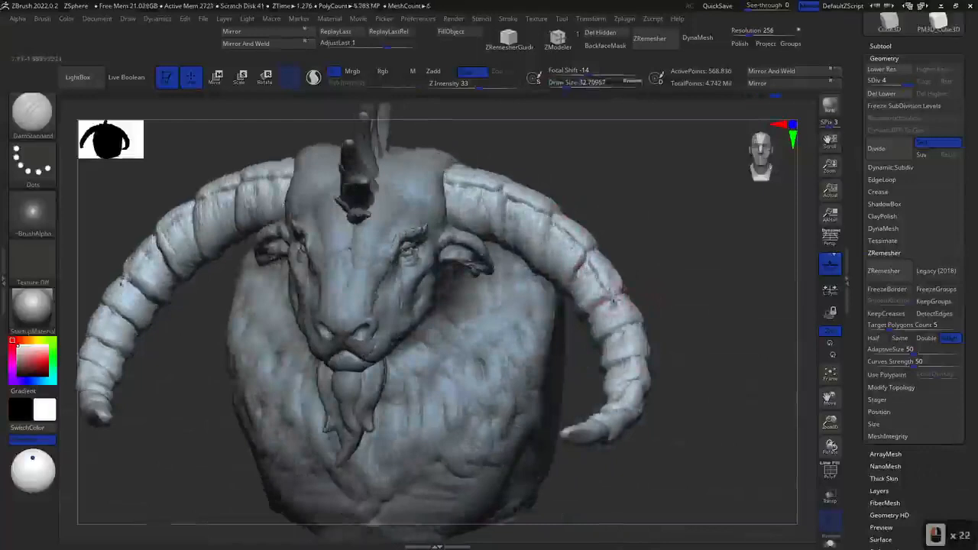
{"action": "left_click_drag", "start_coordinate": [623, 324], "coordinate": [625, 358]}
{"action": "left_click_drag", "start_coordinate": [688, 359], "coordinate": [752, 367]}
{"action": "left_click_drag", "start_coordinate": [639, 369], "coordinate": [626, 382]}
{"action": "left_click_drag", "start_coordinate": [626, 365], "coordinate": [628, 424]}
{"action": "mouse_move", "coordinate": [706, 374]}
{"action": "left_mouse_down"}
{"action": "mouse_move", "coordinate": [673, 405]}
{"action": "mouse_move", "coordinate": [640, 403]}
{"action": "left_mouse_up"}
{"action": "left_click_drag", "start_coordinate": [714, 397], "coordinate": [671, 402]}
{"action": "left_click_drag", "start_coordinate": [625, 352], "coordinate": [631, 362]}
Thicken the ridges of the outer horn segments with ClayBuildup at Z Intensity 20 and draw size about 33
{"action": "key", "text": "b"}
{"action": "key", "text": "t"}
{"action": "key", "text": "d"}
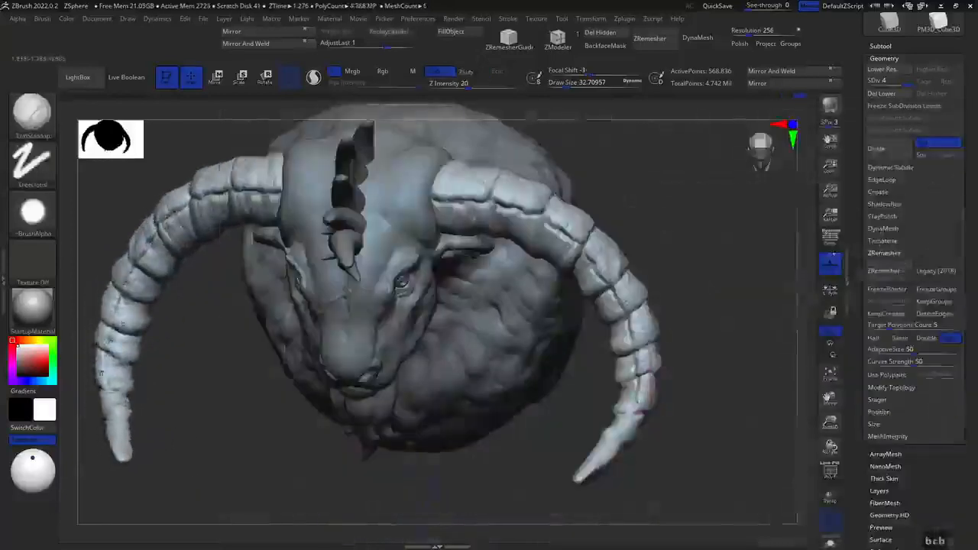
{"action": "left_click_drag", "start_coordinate": [640, 402], "coordinate": [646, 415]}
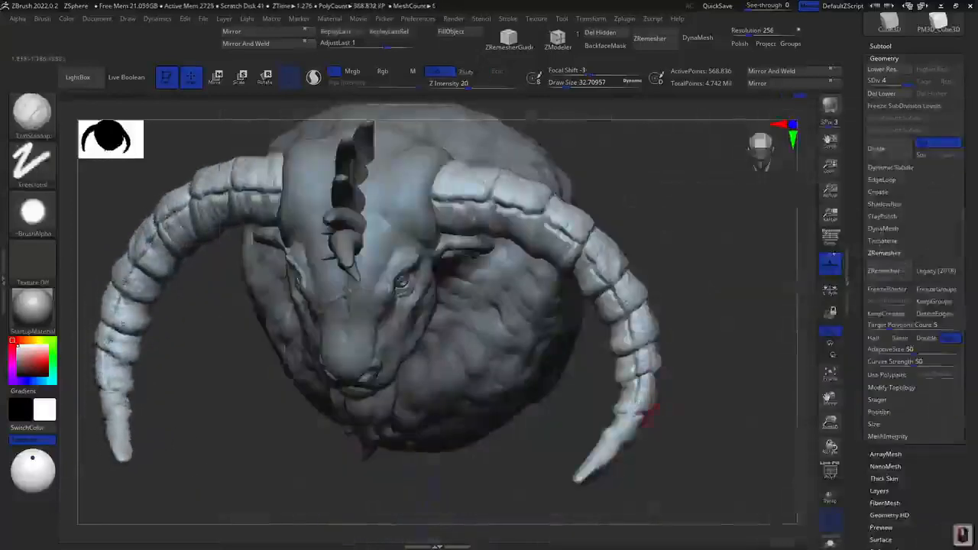
{"action": "left_click_drag", "start_coordinate": [707, 424], "coordinate": [668, 397]}
{"action": "left_click_drag", "start_coordinate": [651, 351], "coordinate": [651, 366]}
{"action": "left_click_drag", "start_coordinate": [649, 358], "coordinate": [646, 367]}
{"action": "mouse_move", "coordinate": [636, 344]}
{"action": "left_mouse_down"}
{"action": "mouse_move", "coordinate": [634, 353]}
{"action": "mouse_move", "coordinate": [633, 344]}
{"action": "left_mouse_up"}
{"action": "mouse_move", "coordinate": [643, 292]}
{"action": "left_mouse_down"}
{"action": "mouse_move", "coordinate": [642, 304]}
{"action": "mouse_move", "coordinate": [626, 304]}
{"action": "left_mouse_up"}
{"action": "left_click_drag", "start_coordinate": [619, 256], "coordinate": [616, 268]}
Add a ClayBuildup stroke to the upper outer edge of the horn segment nearest the head
{"action": "mouse_move", "coordinate": [653, 216]}
{"action": "right_mouse_down"}
{"action": "mouse_move", "coordinate": [626, 190]}
{"action": "mouse_move", "coordinate": [655, 232]}
{"action": "right_mouse_up"}
{"action": "right_click_drag", "start_coordinate": [626, 183], "coordinate": [619, 237]}
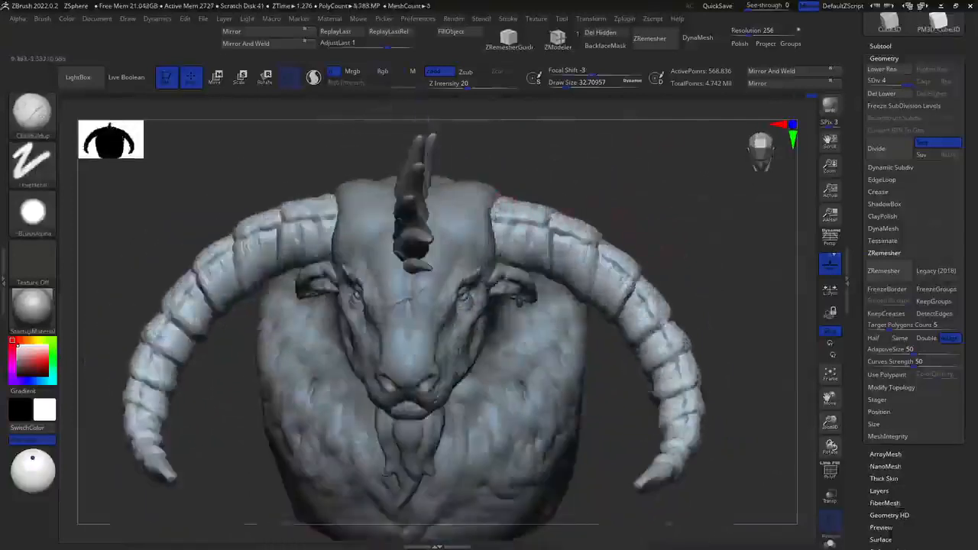
{"action": "mouse_move", "coordinate": [526, 214]}
{"action": "right_mouse_down"}
{"action": "mouse_move", "coordinate": [527, 187]}
{"action": "mouse_move", "coordinate": [569, 168]}
{"action": "mouse_move", "coordinate": [519, 148]}
{"action": "right_mouse_up"}
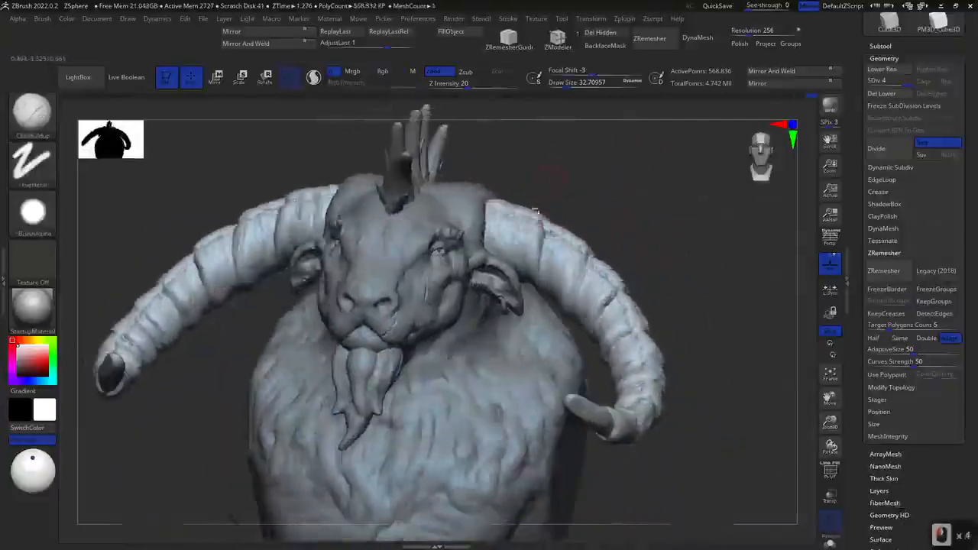
{"action": "left_click_drag", "start_coordinate": [533, 208], "coordinate": [532, 228]}
Make the head spikes the active subtool and flatten a front spike with TrimDynamic at draw size about 44
{"action": "right_click_drag", "start_coordinate": [563, 206], "coordinate": [523, 156]}
{"action": "right_click_drag", "start_coordinate": [523, 156], "coordinate": [505, 218], "text": "alt"}
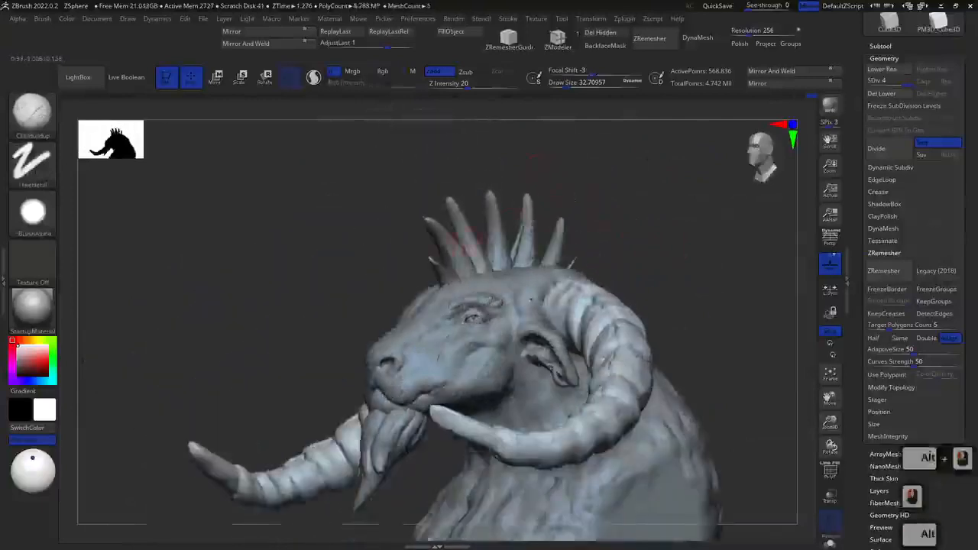
{"action": "left_click", "coordinate": [489, 210], "text": "alt"}
{"action": "right_click_drag", "start_coordinate": [470, 181], "coordinate": [402, 202]}
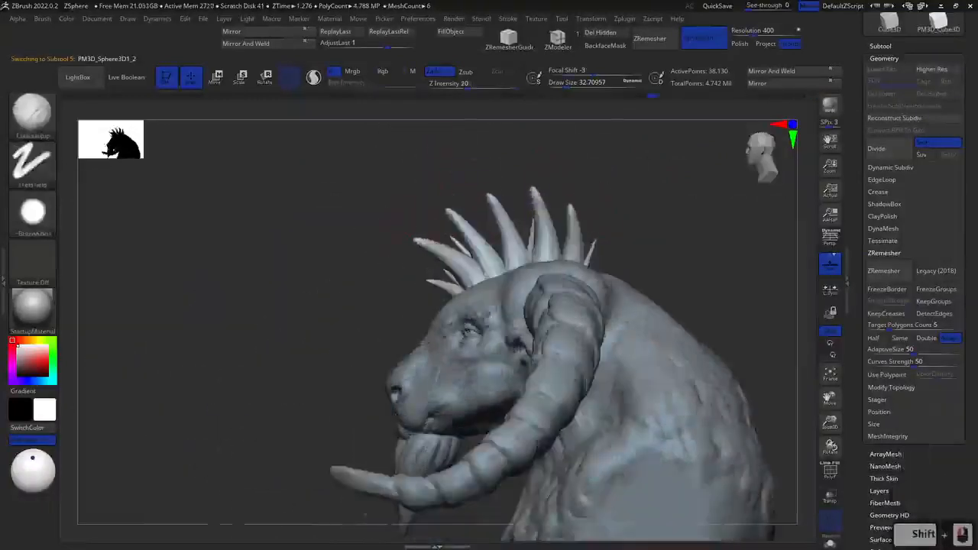
{"action": "key", "text": "b"}
{"action": "key", "text": "t"}
{"action": "key", "text": "d"}
{"action": "key", "text": "space"}
{"action": "left_click_drag", "start_coordinate": [438, 226], "coordinate": [430, 249]}
{"action": "mouse_move", "coordinate": [429, 248]}
{"action": "right_mouse_down"}
{"action": "mouse_move", "coordinate": [550, 232]}
{"action": "mouse_move", "coordinate": [687, 237]}
{"action": "right_mouse_up"}
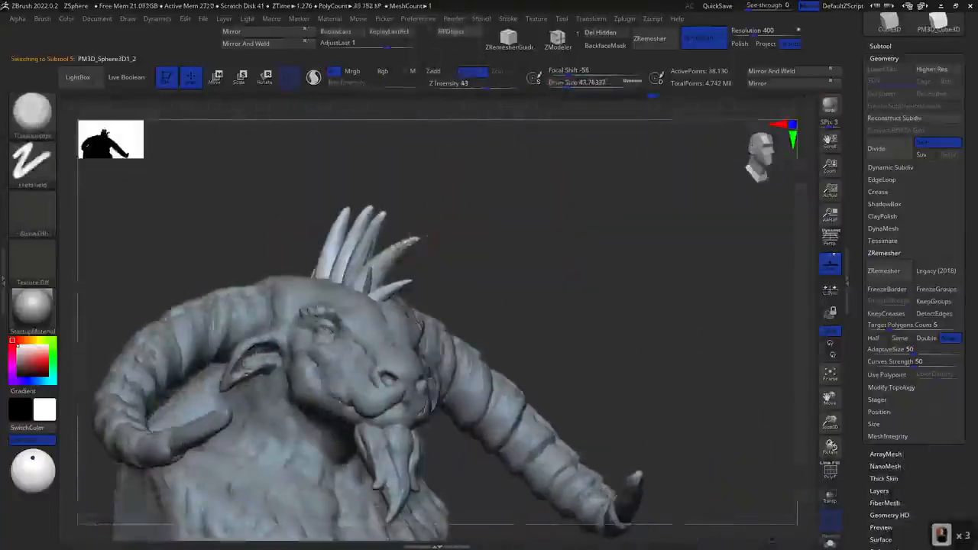
Plane the surfaces of the neighbouring head spikes with TrimDynamic
{"action": "right_click_drag", "start_coordinate": [411, 241], "coordinate": [368, 218]}
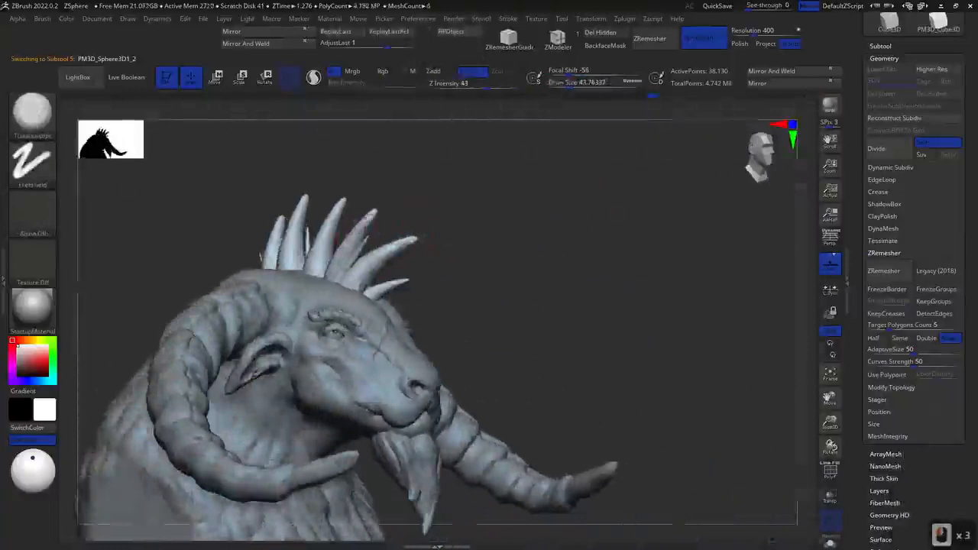
{"action": "left_click_drag", "start_coordinate": [372, 217], "coordinate": [367, 227]}
{"action": "right_click_drag", "start_coordinate": [371, 215], "coordinate": [165, 222]}
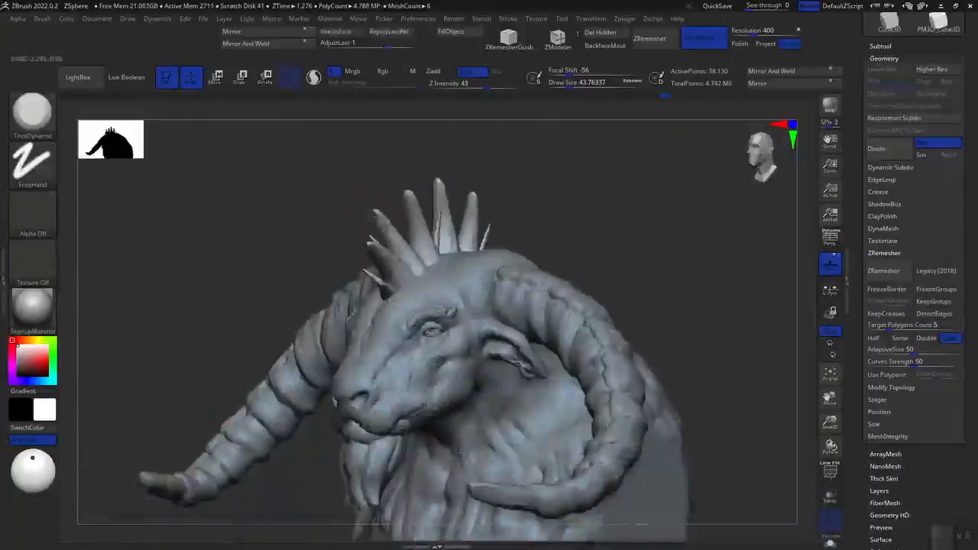
{"action": "right_click_drag", "start_coordinate": [451, 231], "coordinate": [416, 230]}
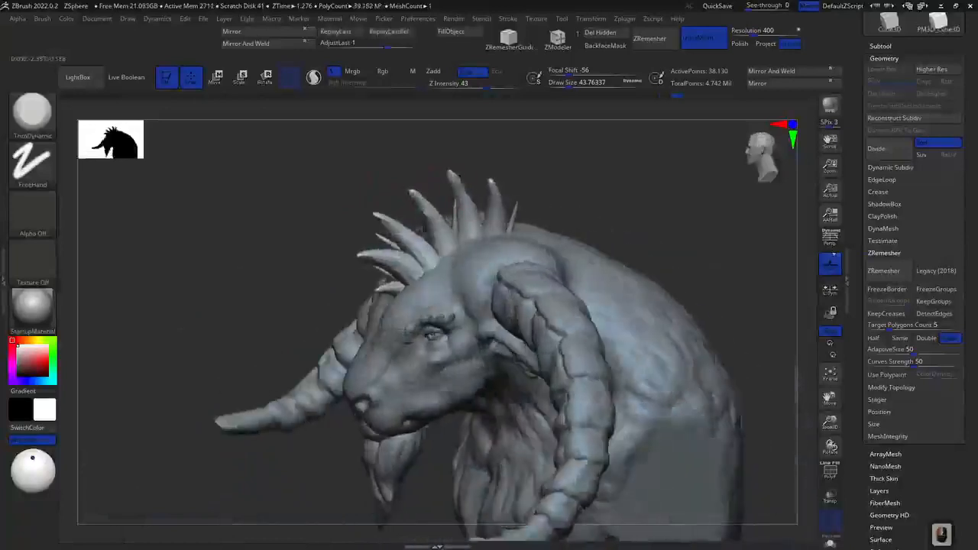
Make the minotaur's body the active subtool and examine the whole bust from the front and three-quarter sides
{"action": "right_click_drag", "start_coordinate": [489, 229], "coordinate": [520, 153], "text": "alt"}
{"action": "right_click_drag", "start_coordinate": [520, 191], "coordinate": [586, 223]}
{"action": "left_click", "coordinate": [523, 275], "text": "alt"}
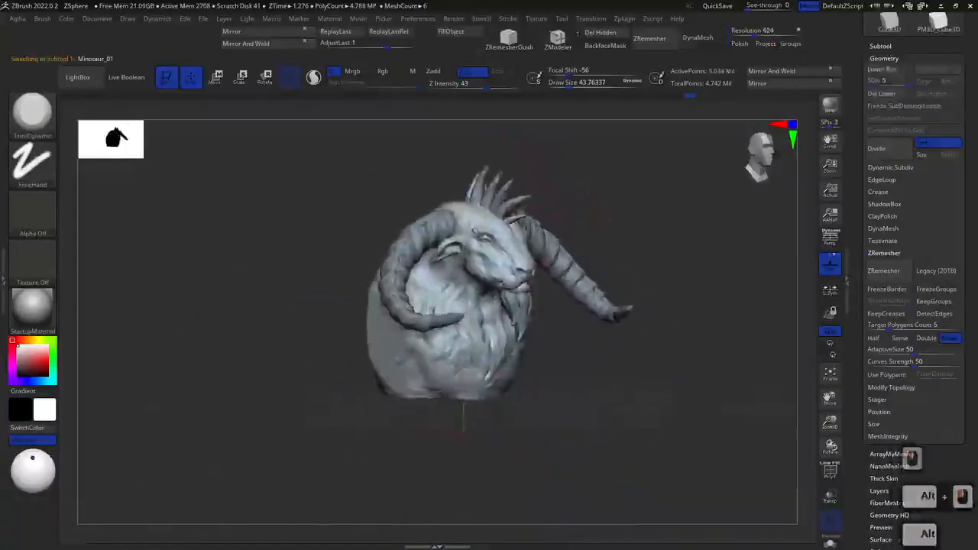
{"action": "right_click_drag", "start_coordinate": [649, 222], "coordinate": [600, 218]}
{"action": "mouse_move", "coordinate": [612, 172]}
{"action": "right_mouse_down", "text": "alt"}
{"action": "mouse_move", "coordinate": [635, 205]}
{"action": "mouse_move", "coordinate": [604, 157]}
{"action": "right_mouse_up", "text": "alt"}
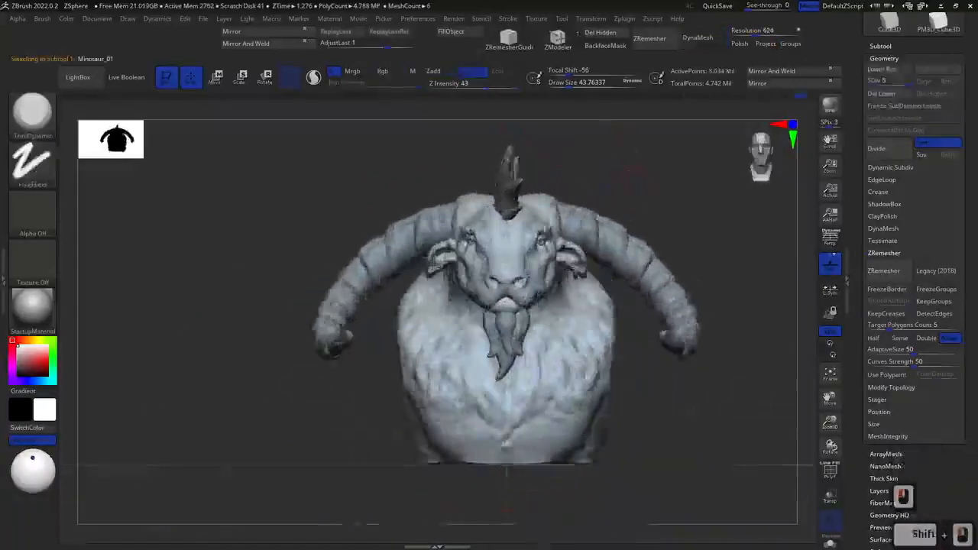
{"action": "mouse_move", "coordinate": [722, 180]}
{"action": "right_mouse_down"}
{"action": "mouse_move", "coordinate": [663, 178]}
{"action": "mouse_move", "coordinate": [637, 158]}
{"action": "mouse_move", "coordinate": [666, 193]}
{"action": "mouse_move", "coordinate": [726, 188]}
{"action": "right_mouse_up"}
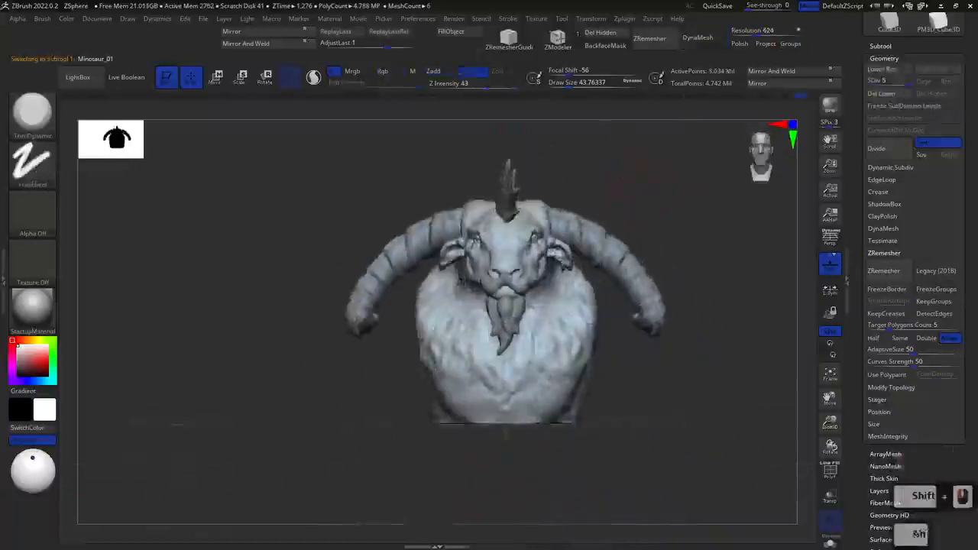
{"action": "right_click_drag", "start_coordinate": [592, 122], "coordinate": [607, 171], "text": "alt"}
{"action": "right_click_drag", "start_coordinate": [640, 199], "coordinate": [587, 219]}
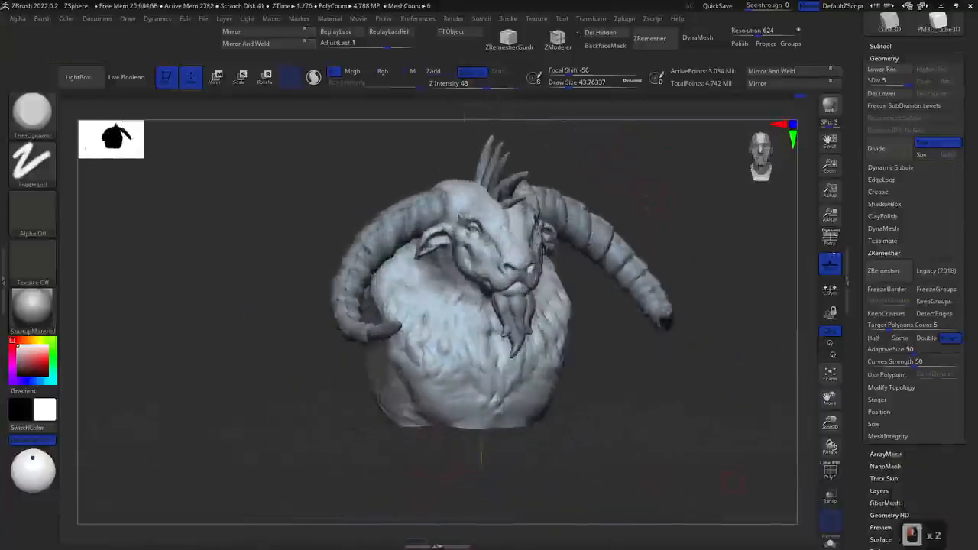